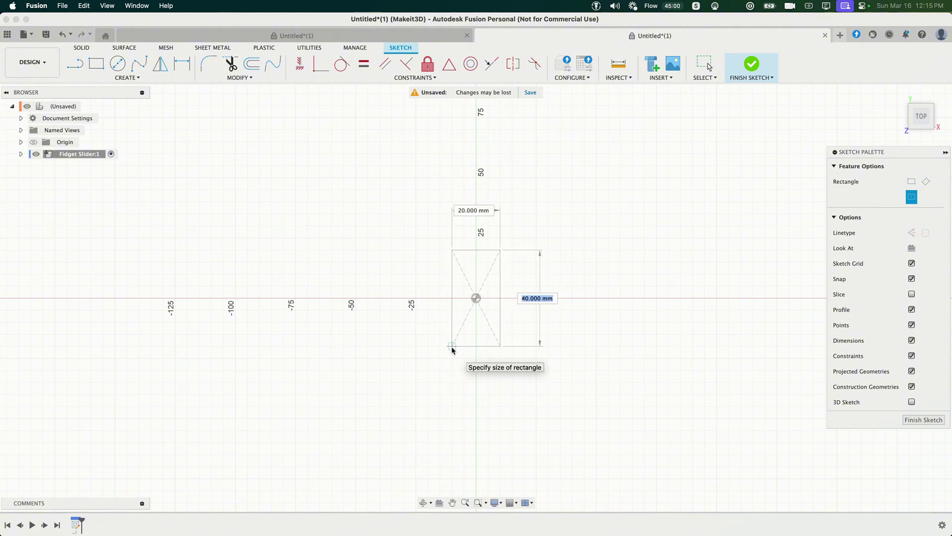
# Step: Size the center rectangle at the origin to 25 mm wide and 40 mm high
pyautogui.write('40')
pyautogui.press('Tab')
pyautogui.write('2')
pyautogui.press('Tab')
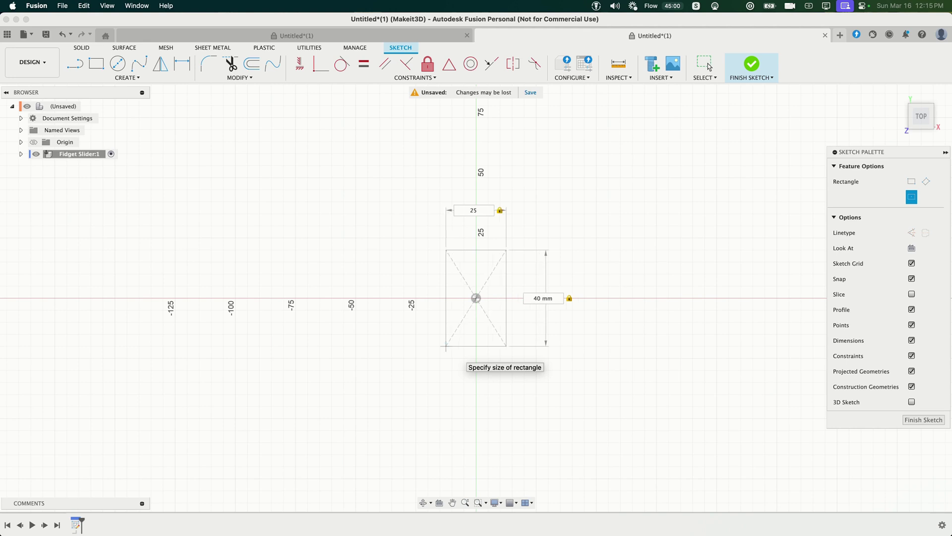
pyautogui.press('Return')
# Step: Fillet all four corners of the sketched rectangle with a 9 mm radius
pyautogui.moveTo(510, 358)
pyautogui.keyDown('shift'); pyautogui.mouseDown(button='middle')
pyautogui.moveTo(439, 276)
pyautogui.moveTo(450, 268)
pyautogui.moveTo(408, 268)
pyautogui.mouseUp(button='middle'); pyautogui.keyUp('shift')
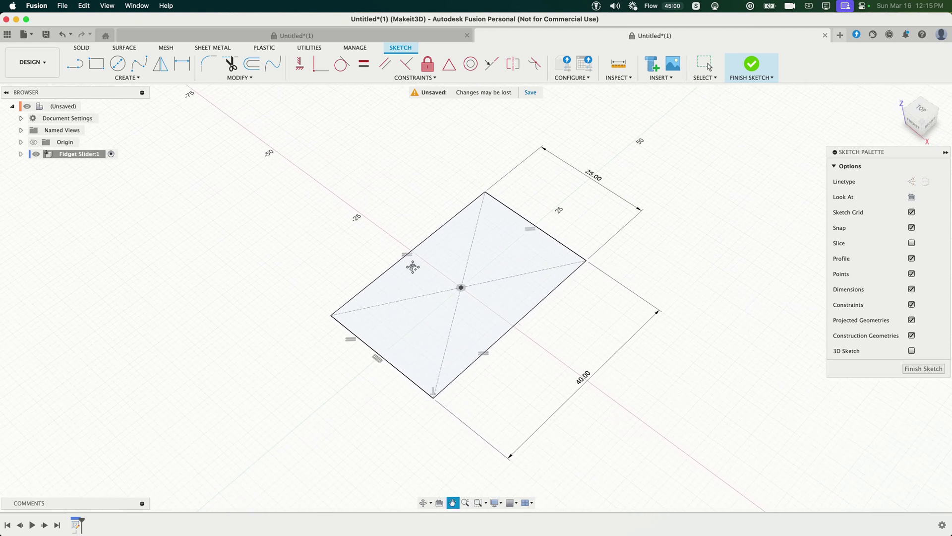
pyautogui.press('s')
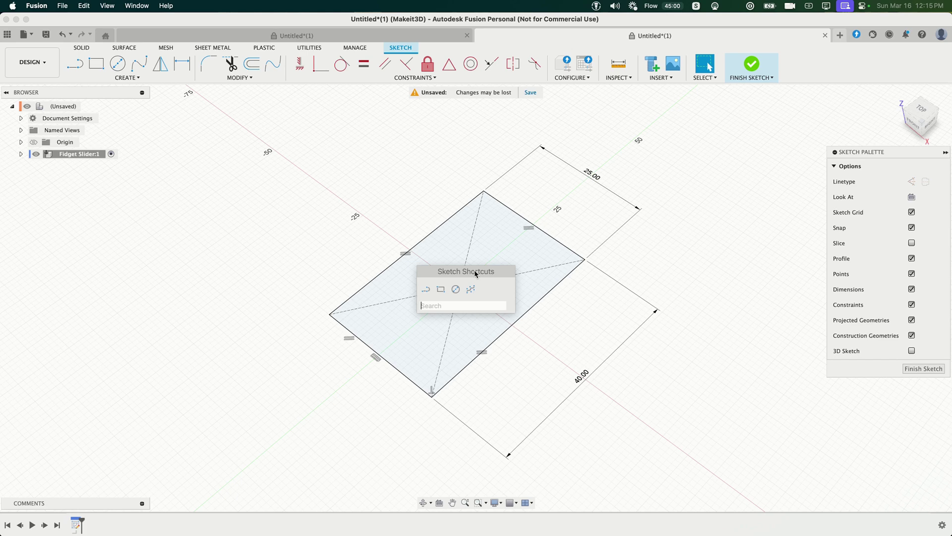
pyautogui.write('fillet')
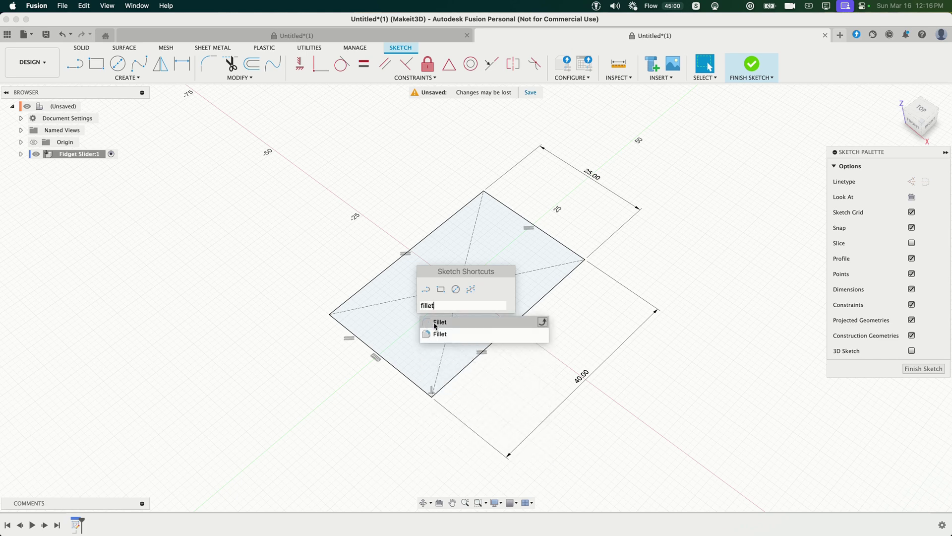
pyautogui.click(429, 321)
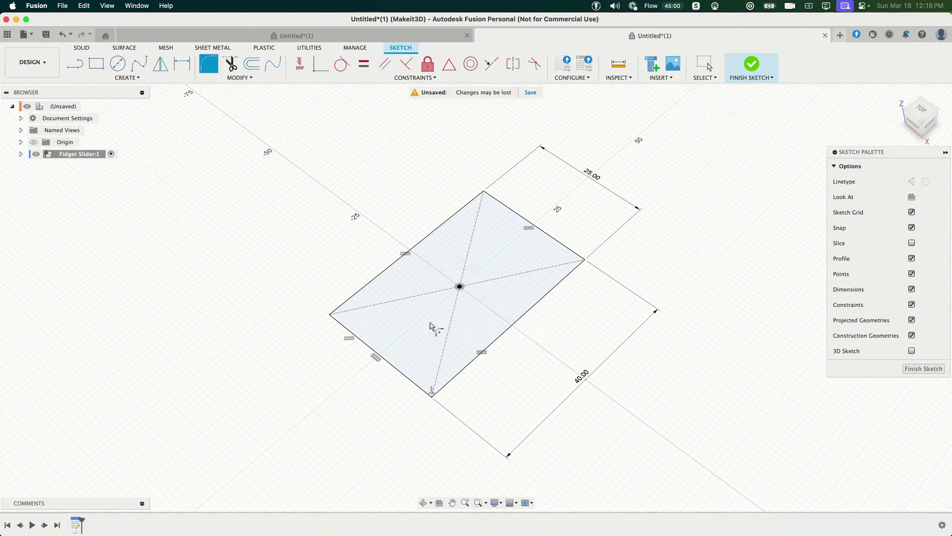
pyautogui.click(561, 249)
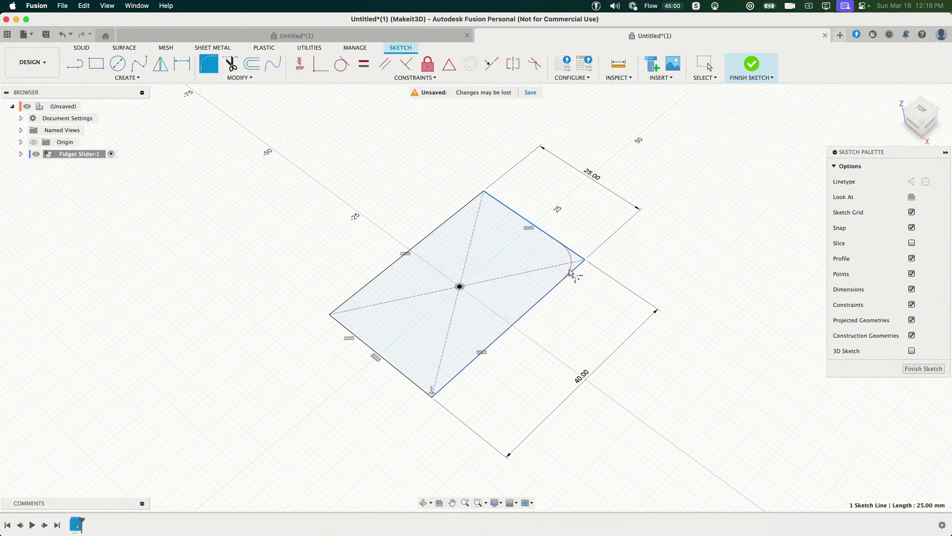
pyautogui.click(572, 270)
pyautogui.click(490, 201)
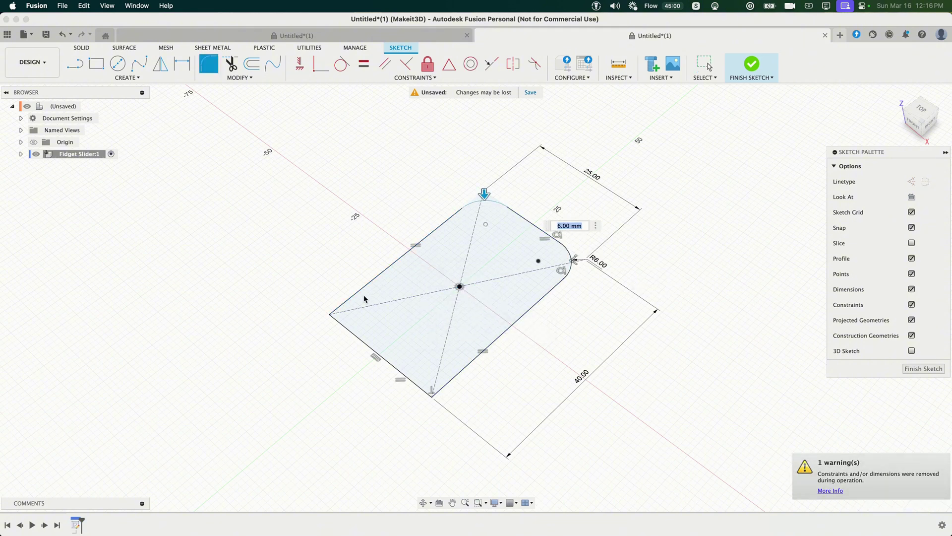
pyautogui.click(348, 331)
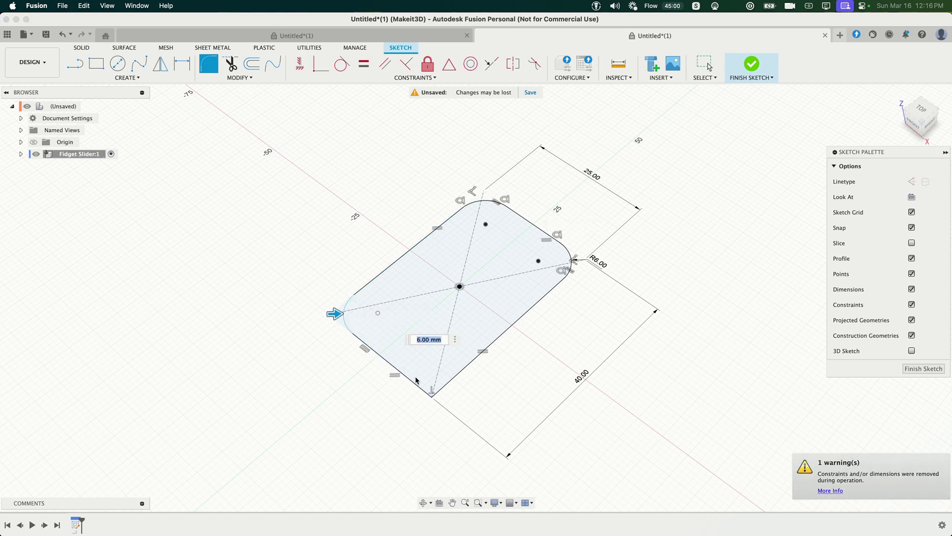
pyautogui.click(425, 392)
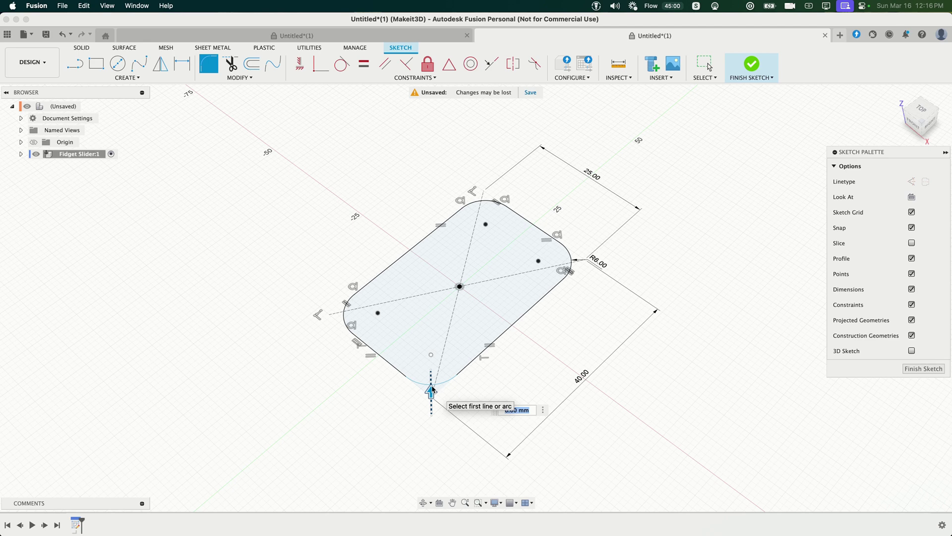
pyautogui.write('9')
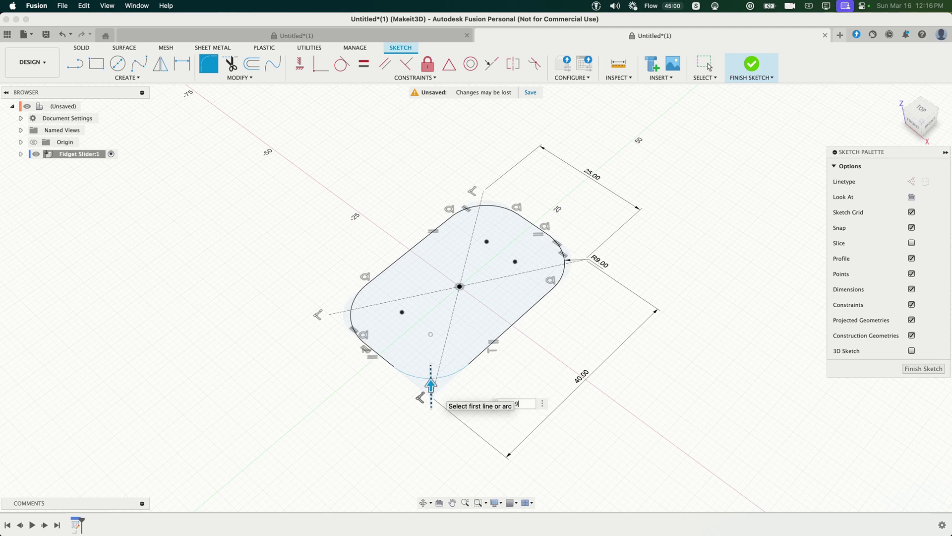
pyautogui.press('Return')
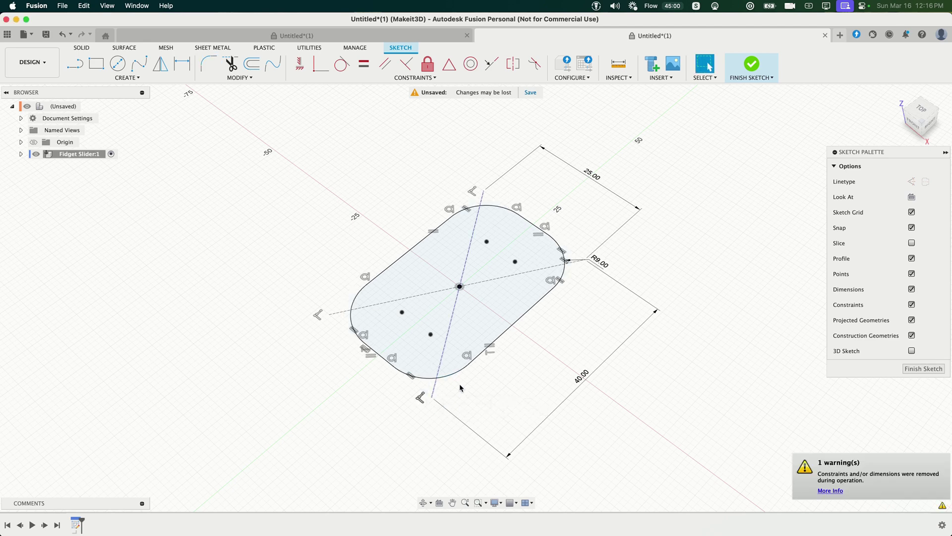
pyautogui.press('Escape')
# Step: Extrude the rounded rectangle profile 5 mm as a new body
pyautogui.click(479, 320)
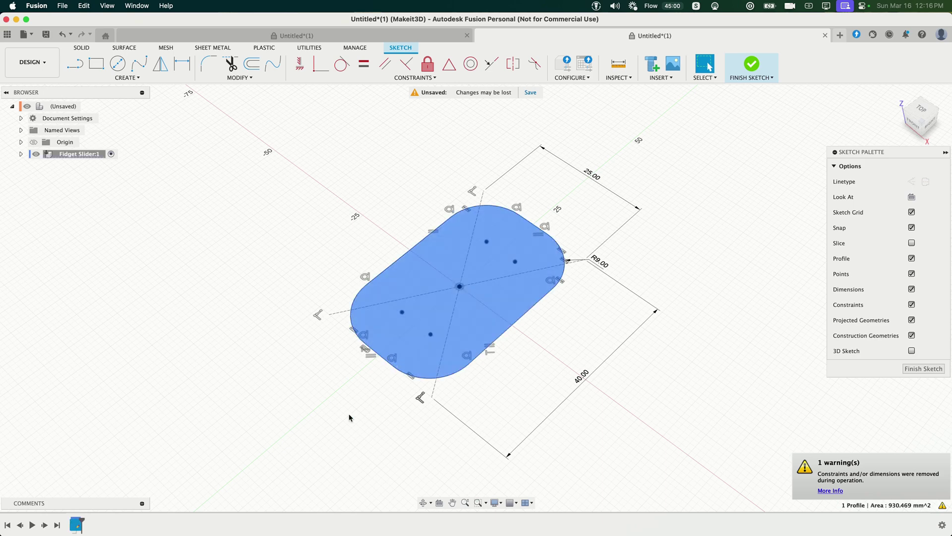
pyautogui.press('e')
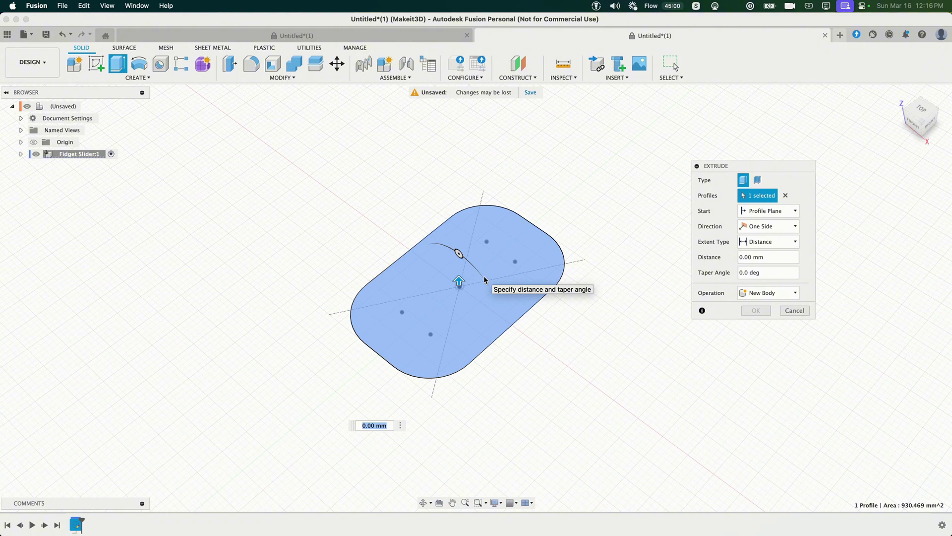
pyautogui.write('5')
pyautogui.press('Return')
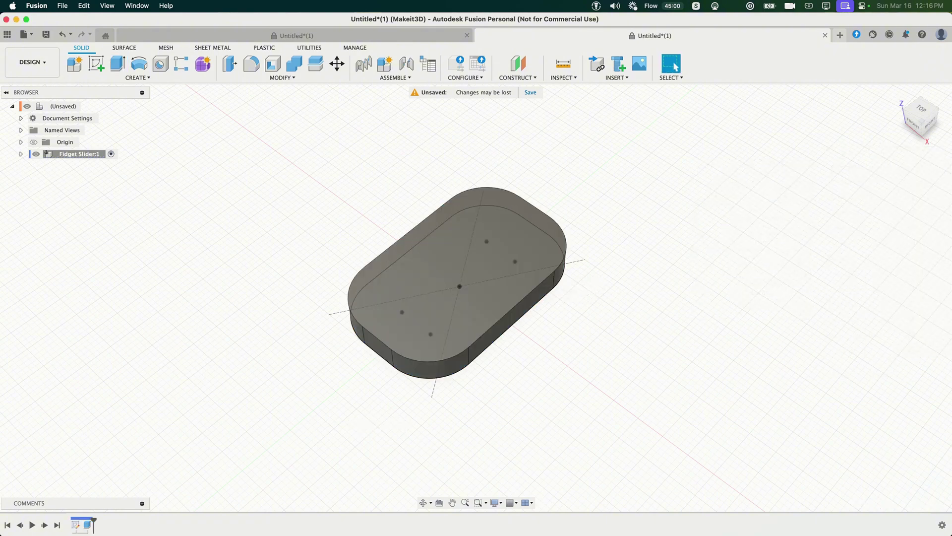
# Step: Expand the Fidget Slider component's sketches and hide Sketch1
pyautogui.click(20, 154)
pyautogui.click(30, 189)
pyautogui.click(51, 201)
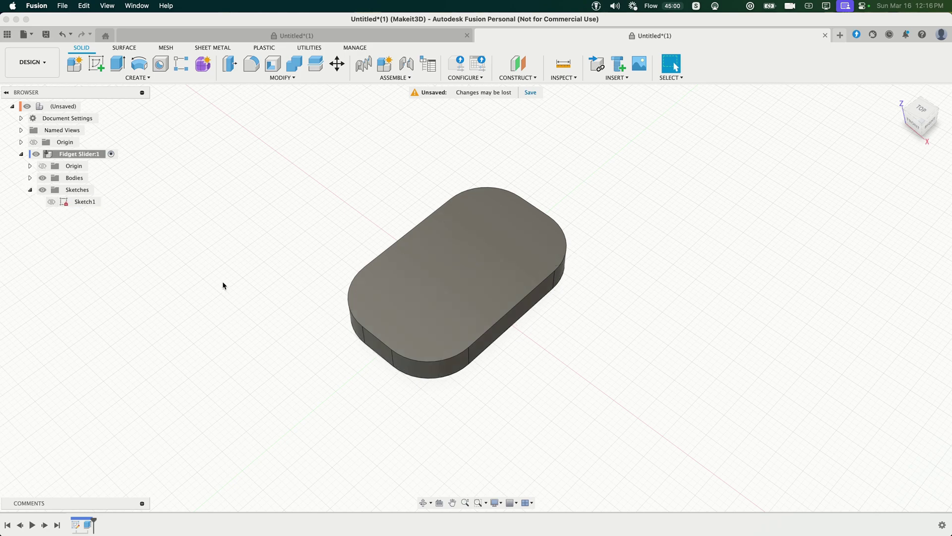
pyautogui.click(223, 286)
# Step: Offset the outline of the body's top face 3 mm inward in a new sketch
pyautogui.press('o')
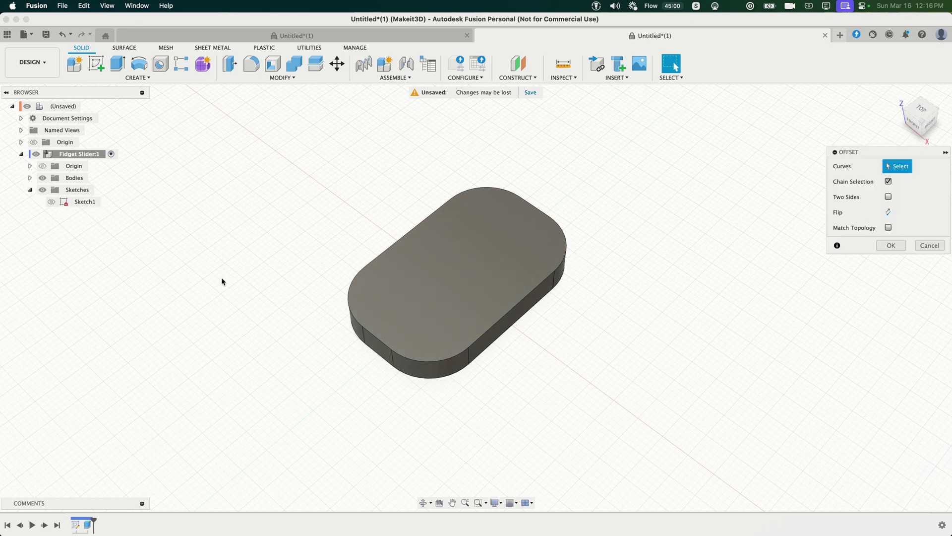
pyautogui.click(406, 284)
pyautogui.click(407, 283)
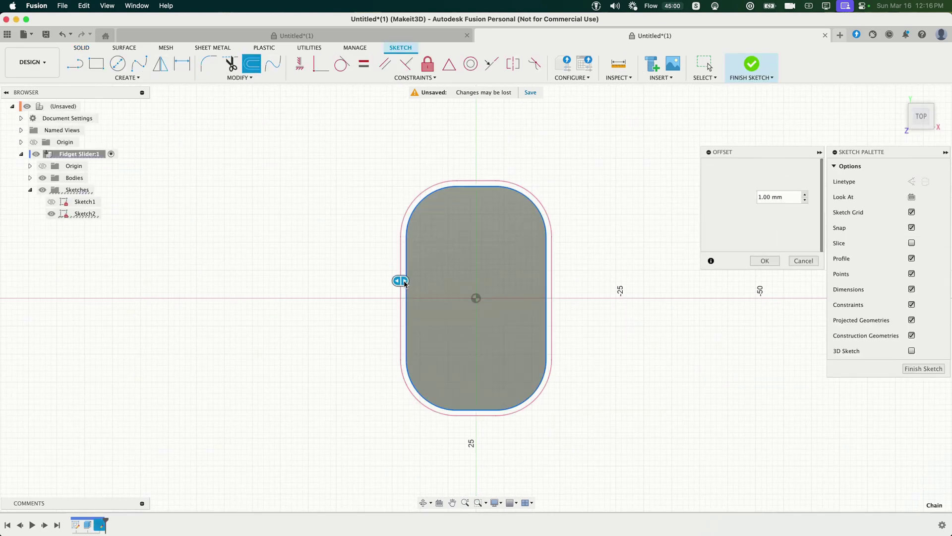
pyautogui.moveTo(407, 281); pyautogui.dragTo(416, 281)
pyautogui.write('-3')
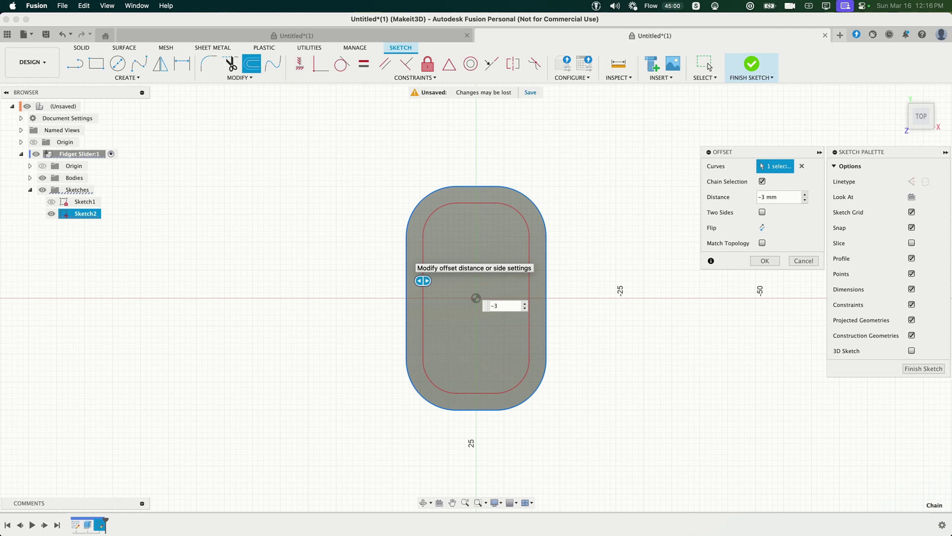
pyautogui.press('Return')
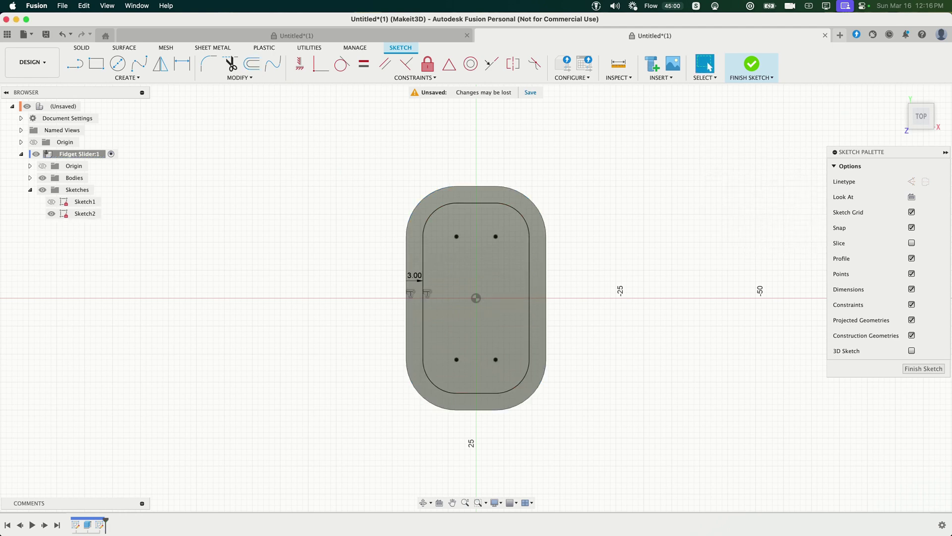
# Step: Cut the inner offset profile 3.25 mm deep into the body with Extrude and hide Sketch2
pyautogui.click(468, 304)
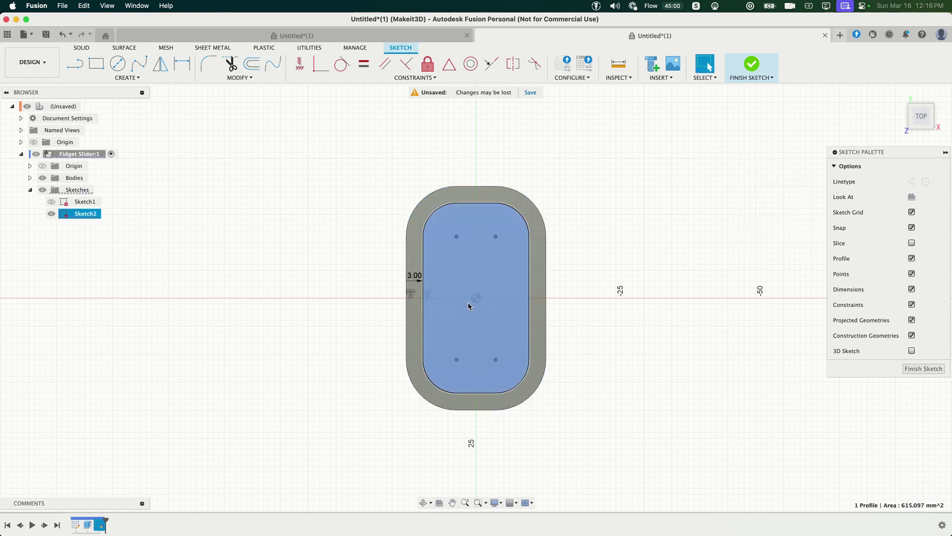
pyautogui.moveTo(479, 334)
pyautogui.keyDown('shift'); pyautogui.mouseDown(button='middle')
pyautogui.moveTo(421, 294)
pyautogui.moveTo(336, 284)
pyautogui.moveTo(449, 290)
pyautogui.mouseUp(button='middle'); pyautogui.keyUp('shift')
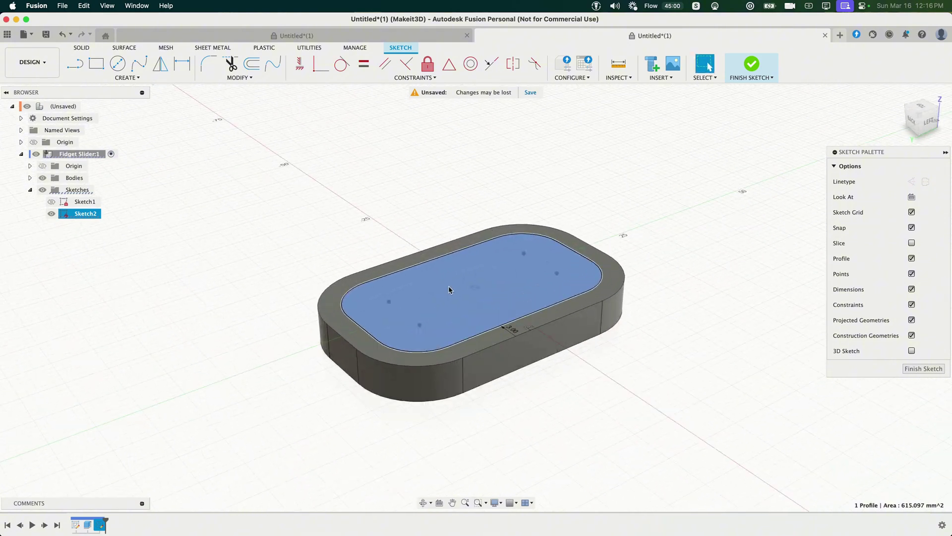
pyautogui.press('e')
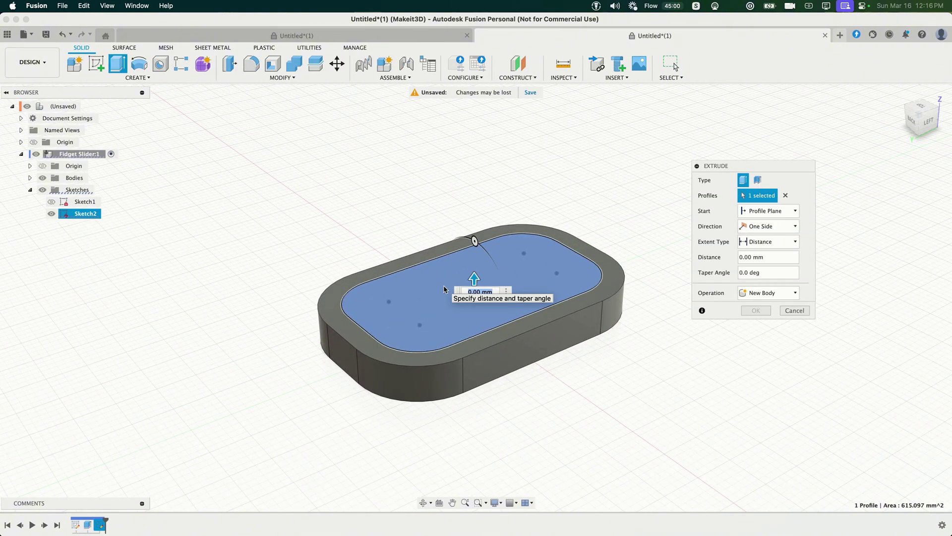
pyautogui.press('BackSpace')
pyautogui.write('-3.25')
pyautogui.press('Return')
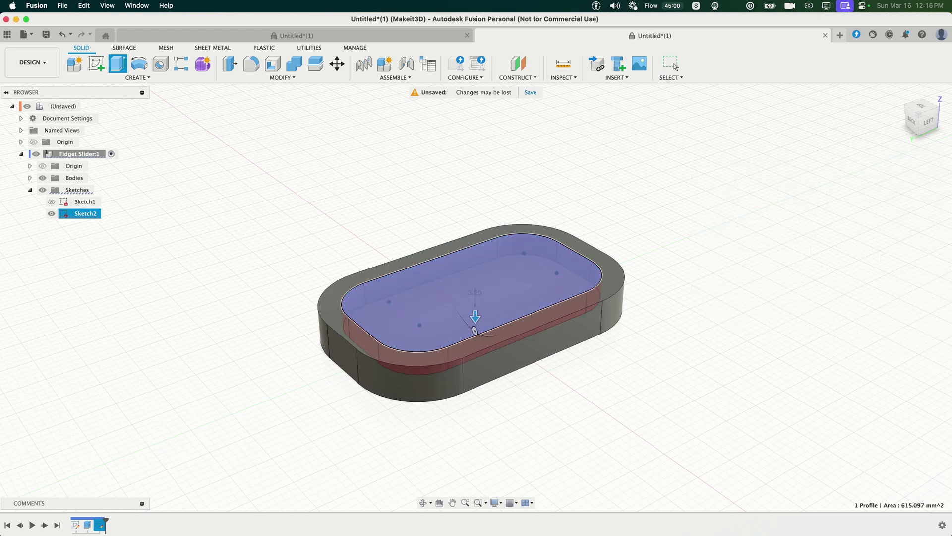
pyautogui.click(51, 214)
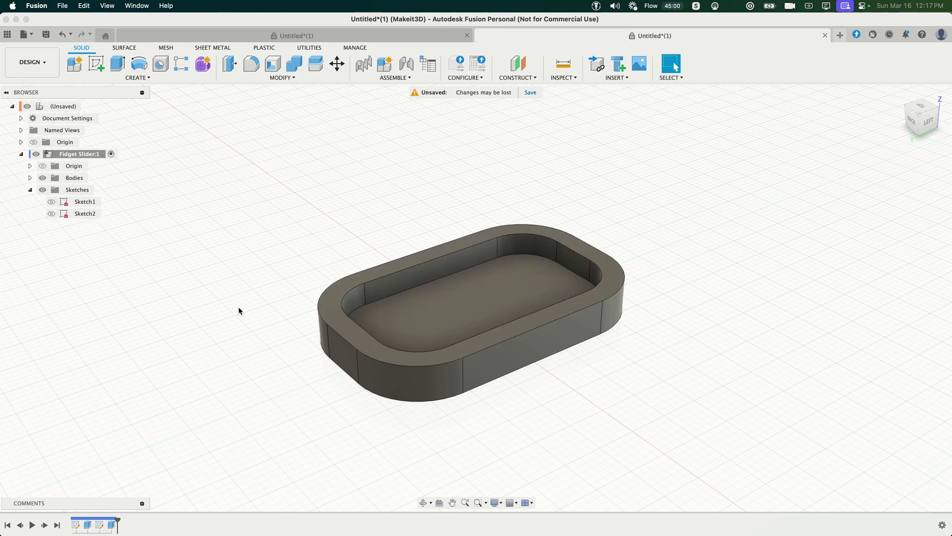
# Step: Offset the outline of the pocket floor 0.12 mm inward in a new sketch on that face
pyautogui.click(431, 318)
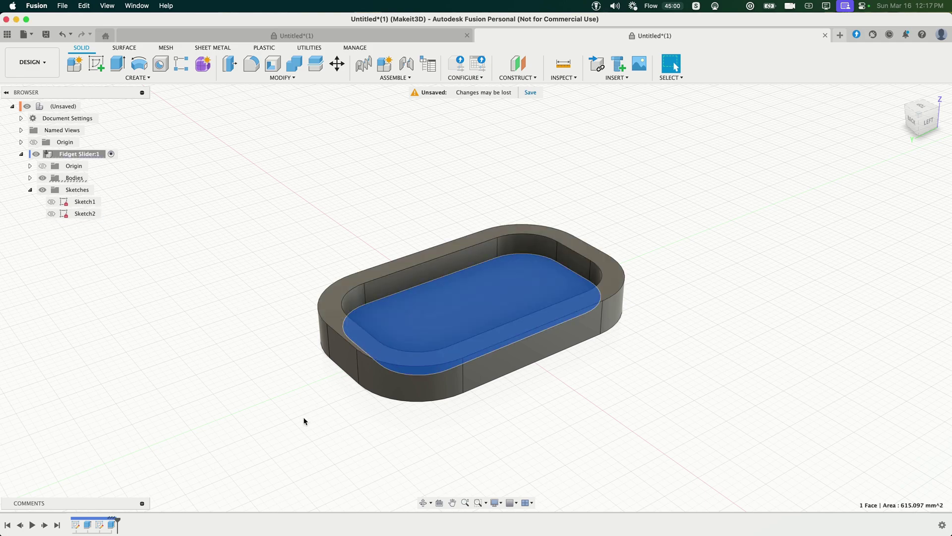
pyautogui.press('o')
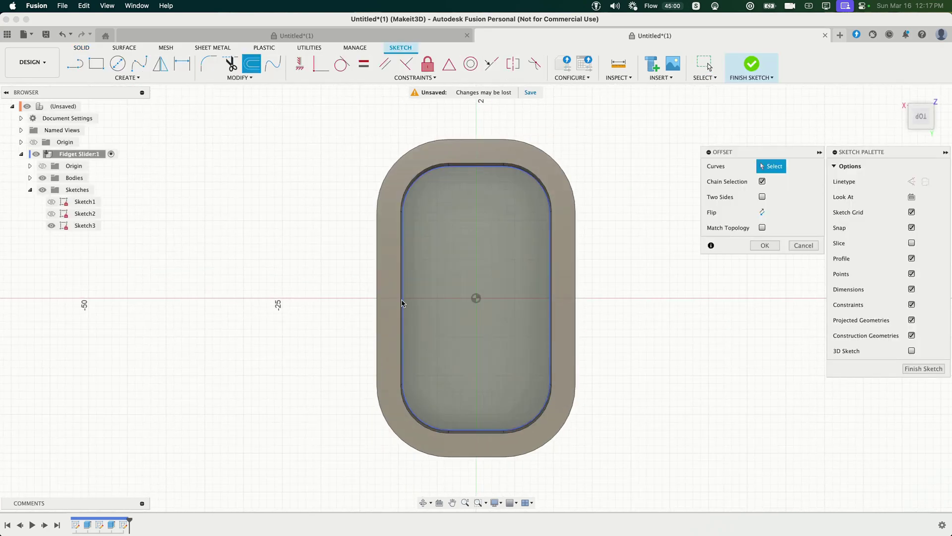
pyautogui.click(401, 300)
pyautogui.moveTo(405, 300); pyautogui.dragTo(406, 301)
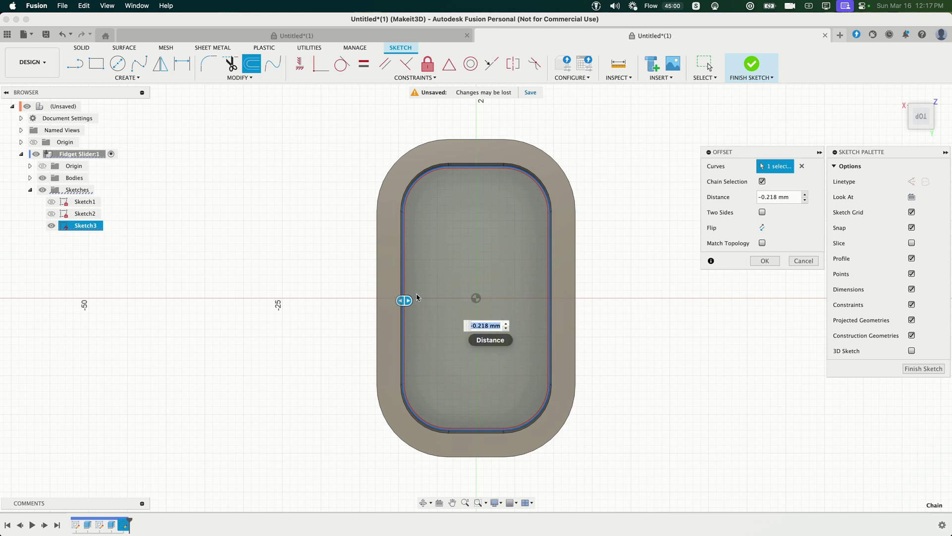
pyautogui.scroll(5, 396, 332)
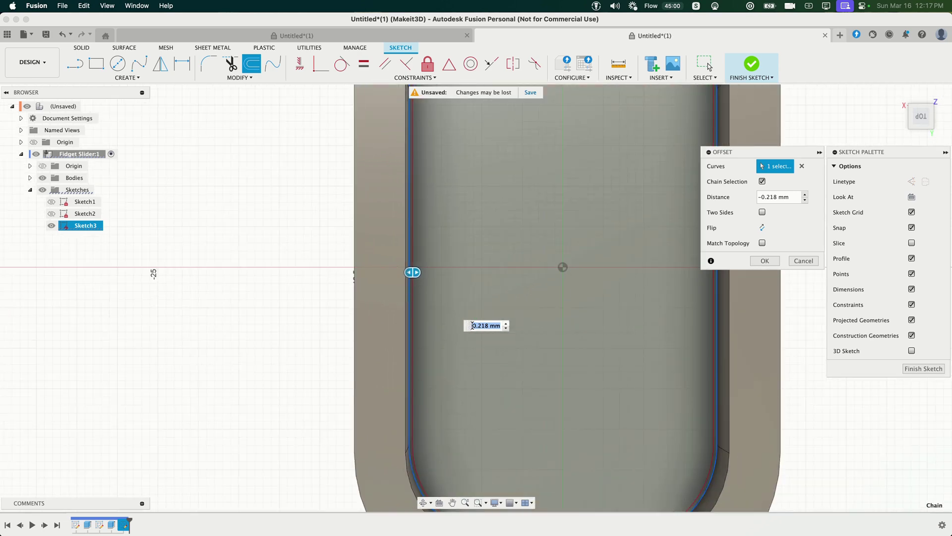
pyautogui.write('-')
pyautogui.press('Return')
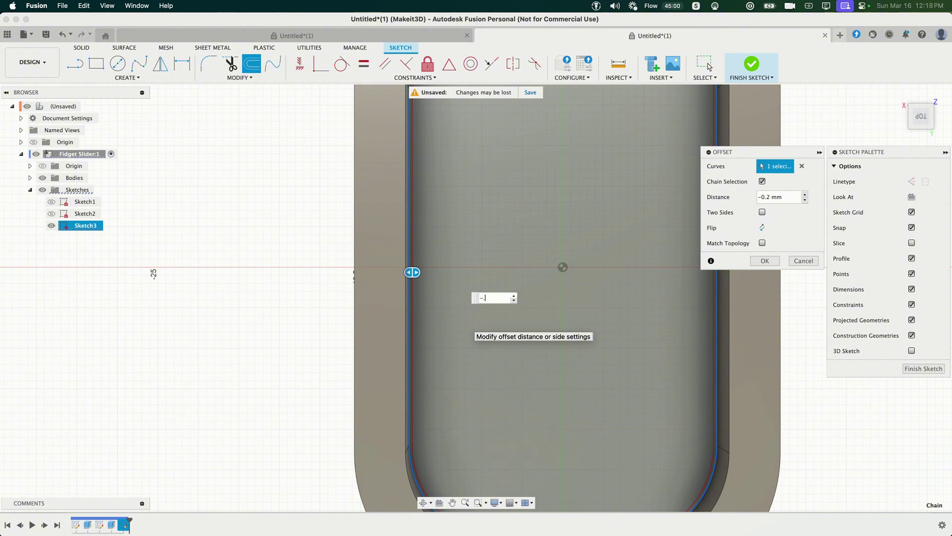
pyautogui.press('Return')
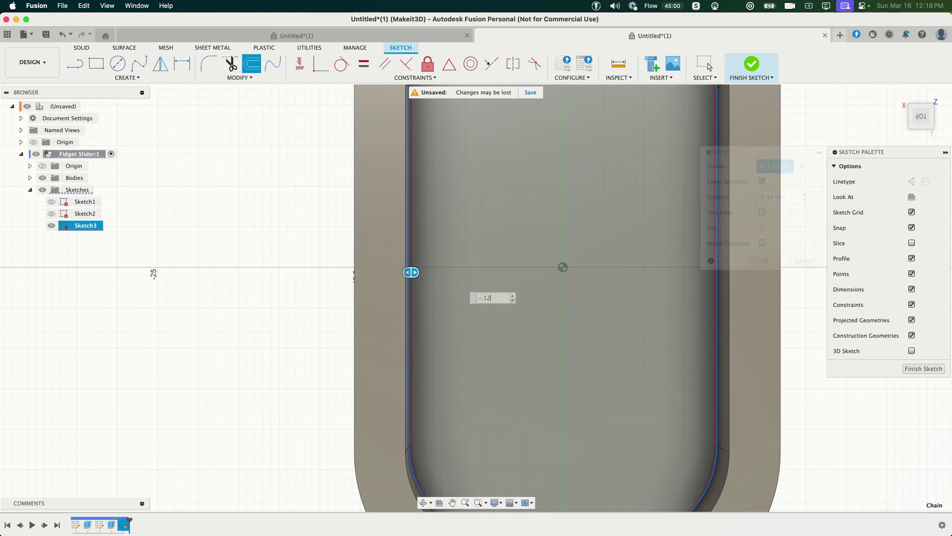
# Step: Extrude the inner pocket profile upward 3.25 mm as a new body
pyautogui.click(473, 229)
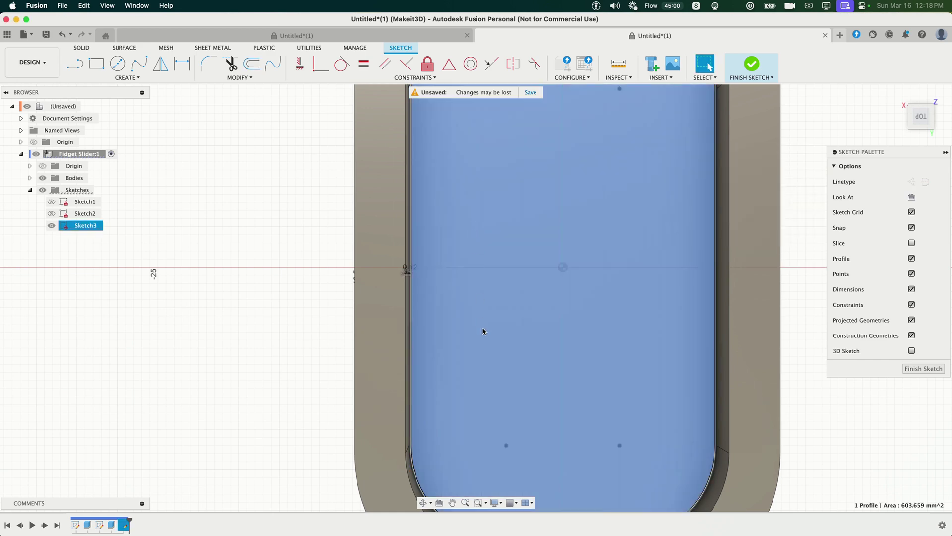
pyautogui.press('e')
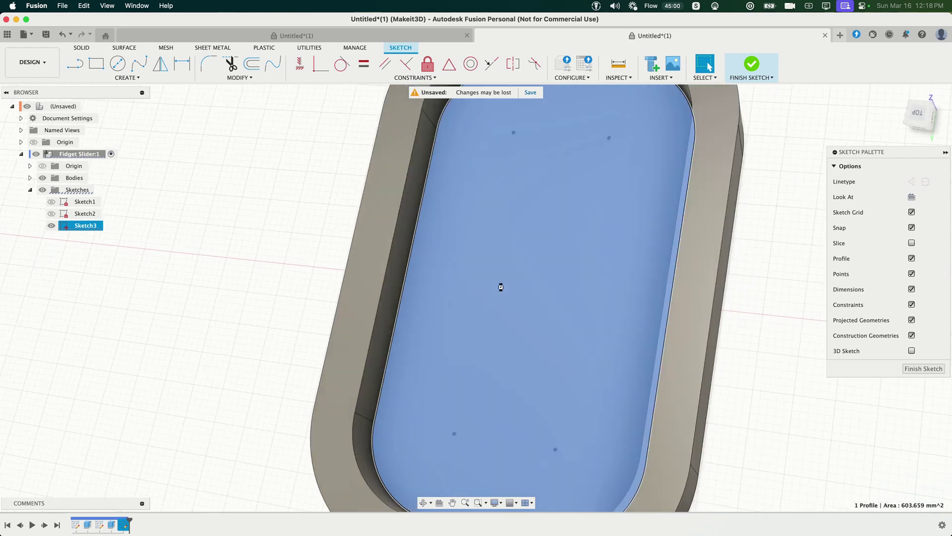
pyautogui.write('3.25')
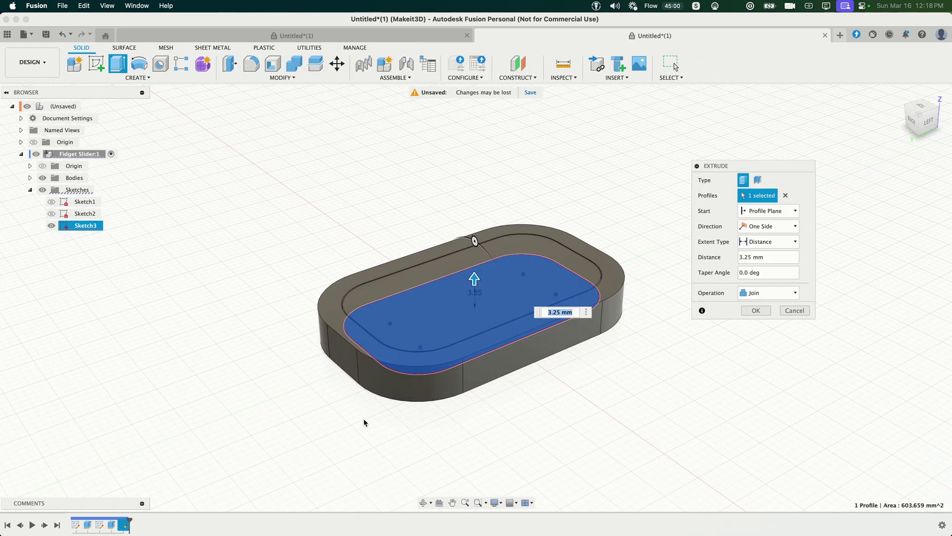
pyautogui.click(744, 292)
pyautogui.click(749, 337)
pyautogui.click(755, 310)
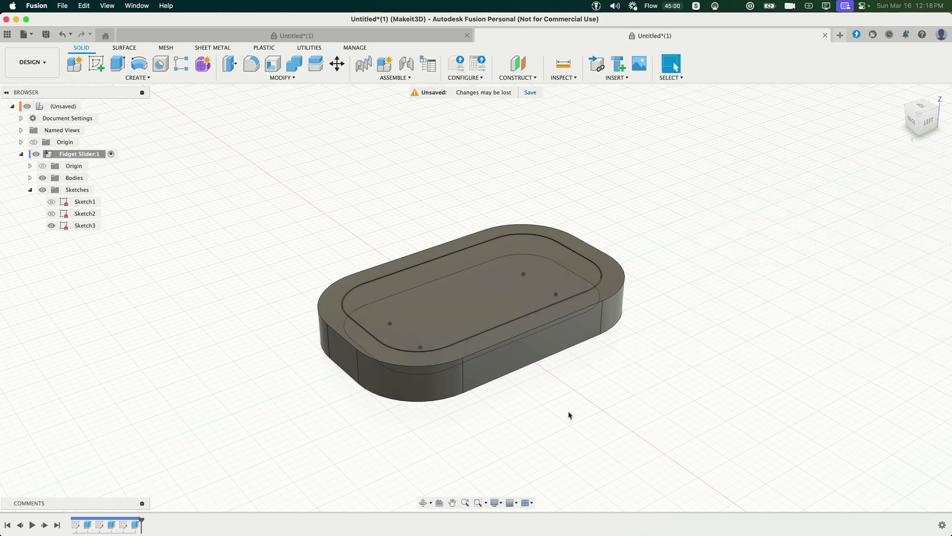
# Step: Fillet the outer top edge loop of the base with a 3 mm radius and hide Sketch3
pyautogui.click(335, 331)
pyautogui.click(275, 403)
pyautogui.write('s')
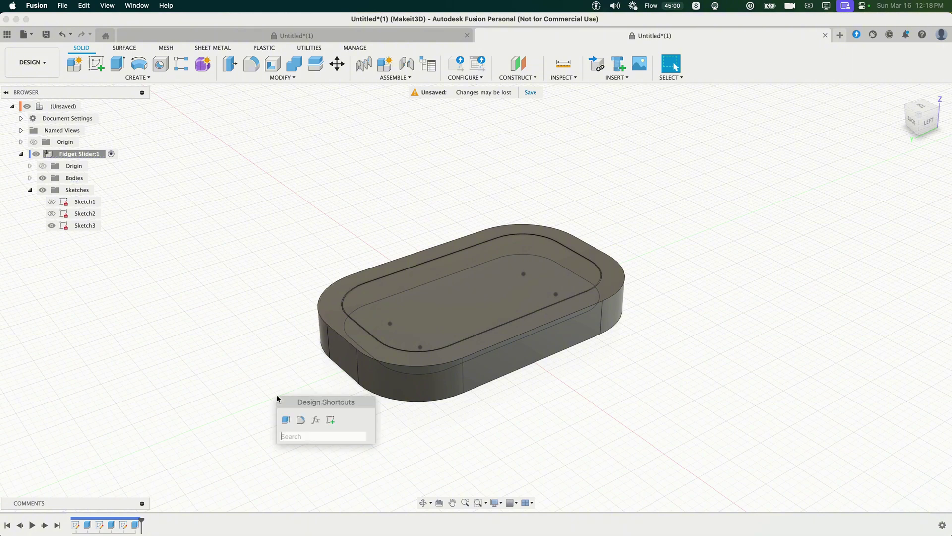
pyautogui.write('fillet')
pyautogui.press('Return')
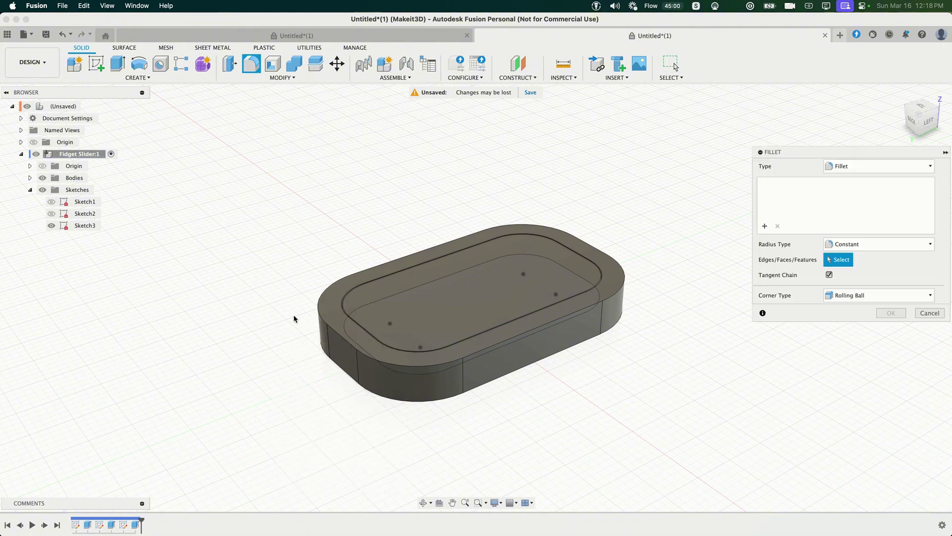
pyautogui.click(316, 307)
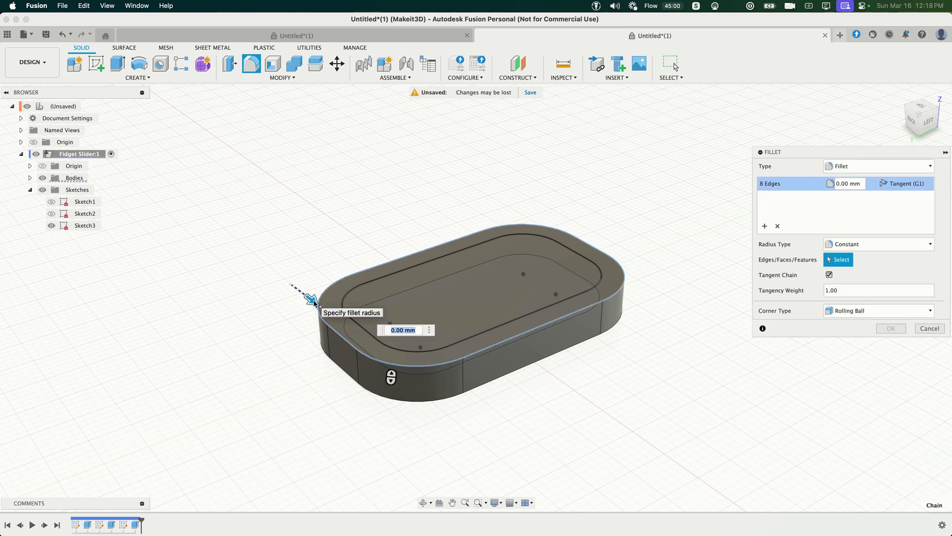
pyautogui.write('3')
pyautogui.press('Return')
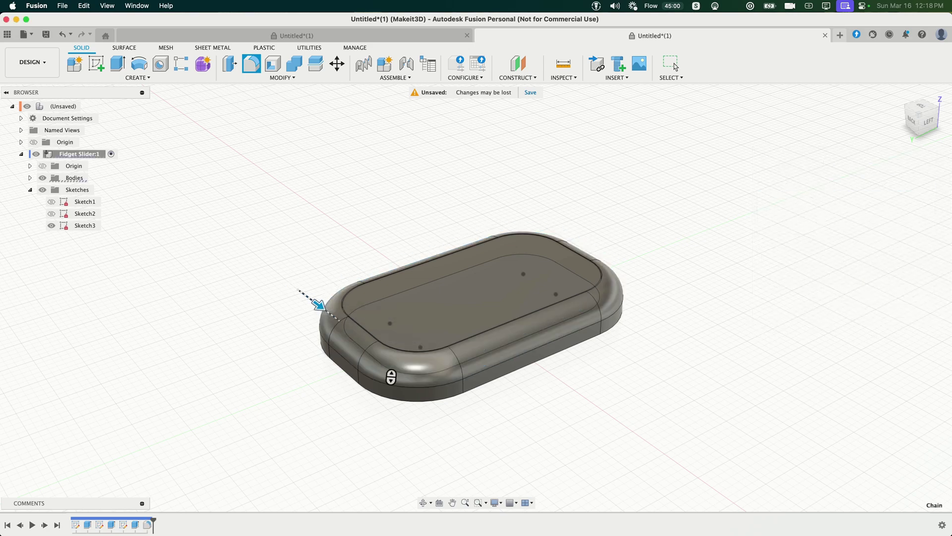
pyautogui.click(51, 226)
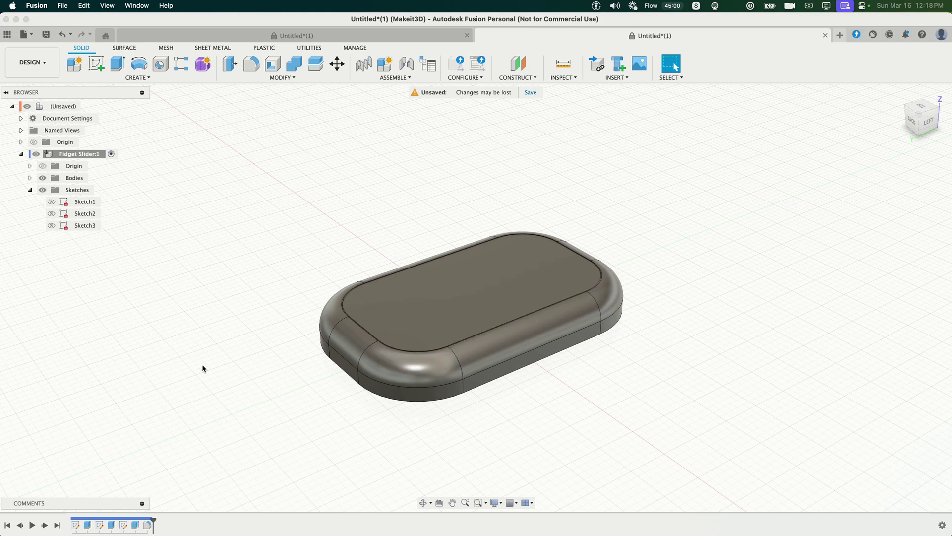
# Step: Rename the base body Body1 as Fidget and the insert body Body2 as Textured
pyautogui.click(30, 178)
pyautogui.rightClick(81, 190)
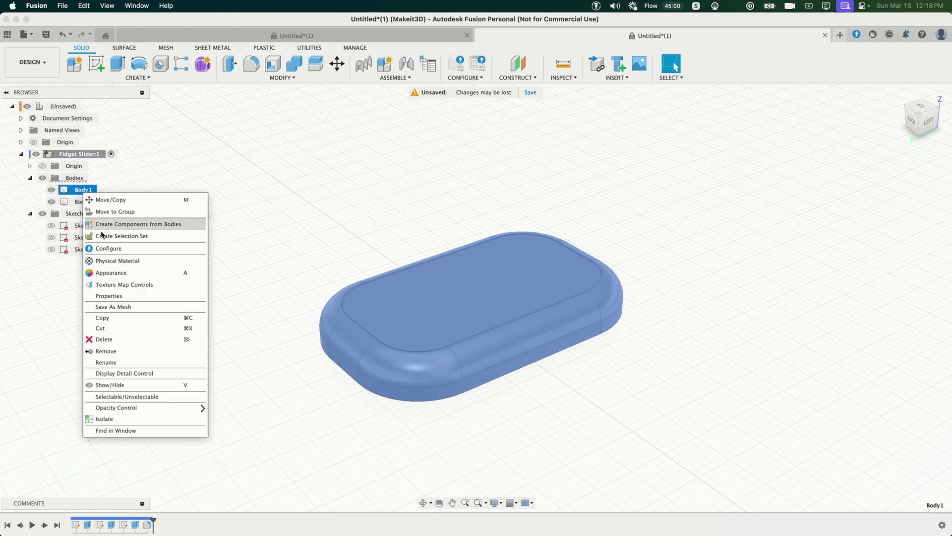
pyautogui.click(137, 362)
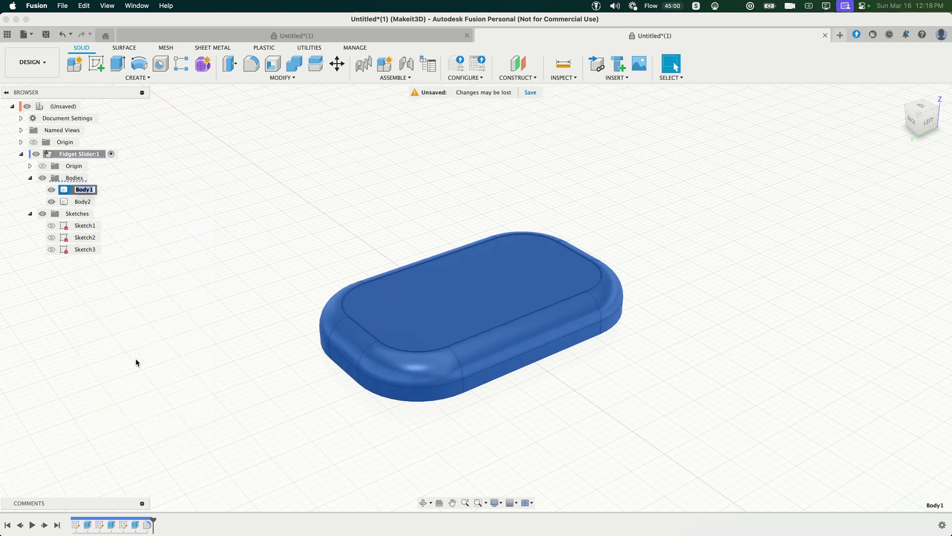
pyautogui.write('Fidget')
pyautogui.press('Return')
pyautogui.click(81, 201)
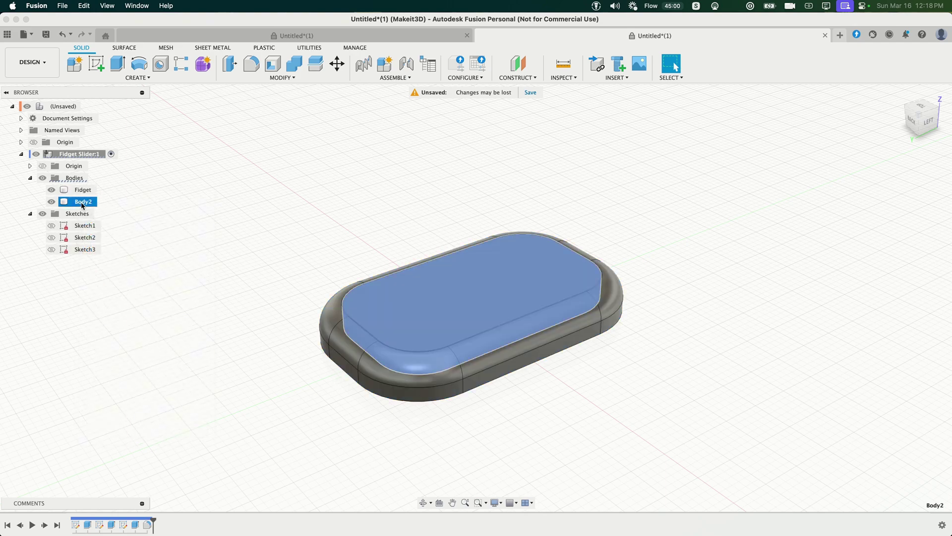
pyautogui.click(82, 203)
pyautogui.write('Text')
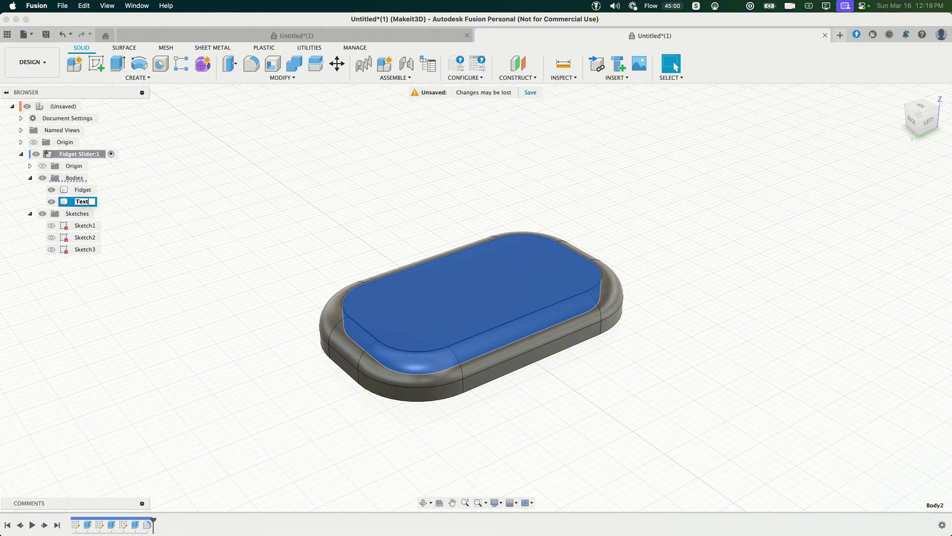
pyautogui.write('ured')
pyautogui.click(246, 303)
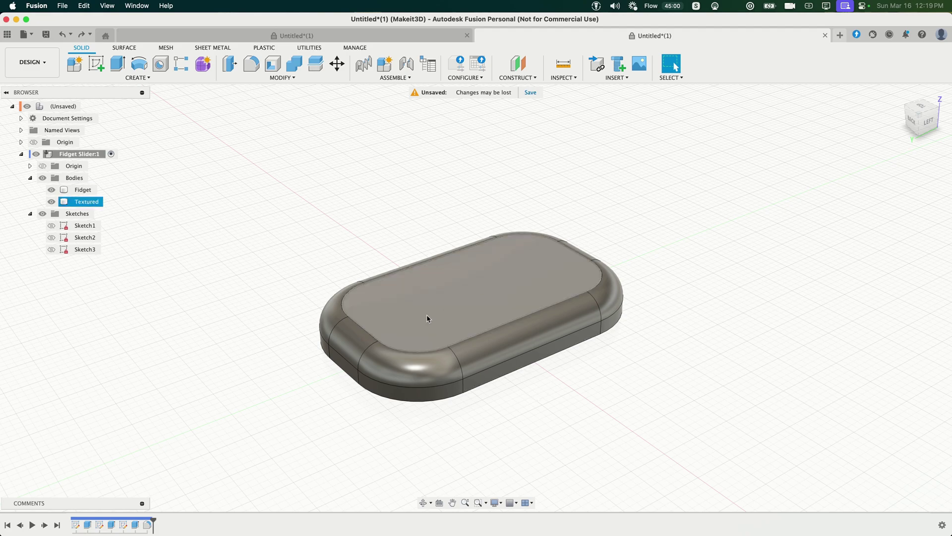
# Step: Hide the Textured body and draw a circle of 7.98+.2 mm diameter in a new sketch on the Fidget body's pocket floor
pyautogui.click(51, 201)
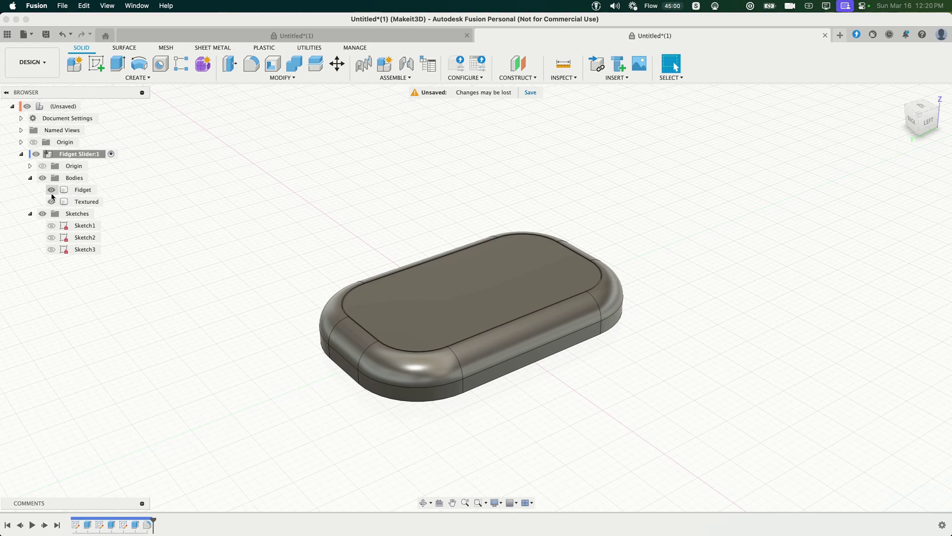
pyautogui.click(51, 202)
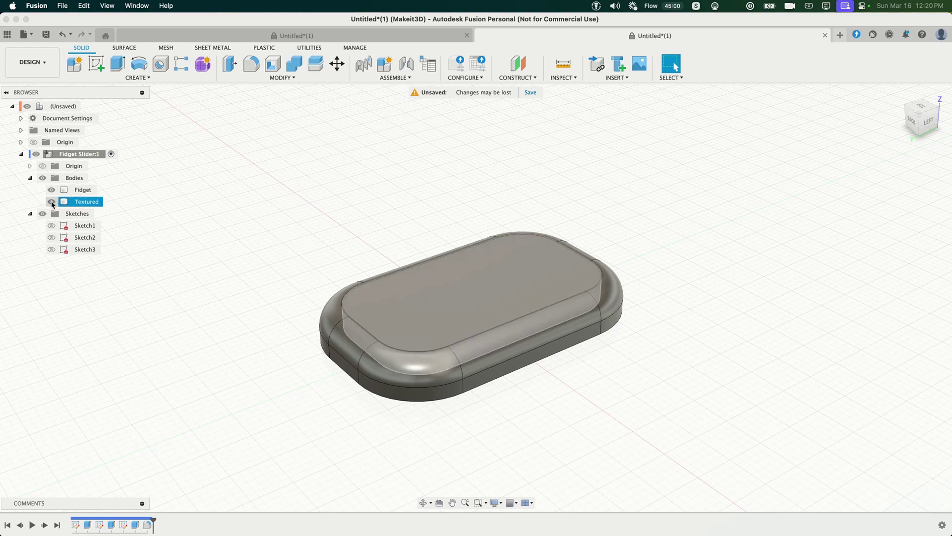
pyautogui.click(96, 63)
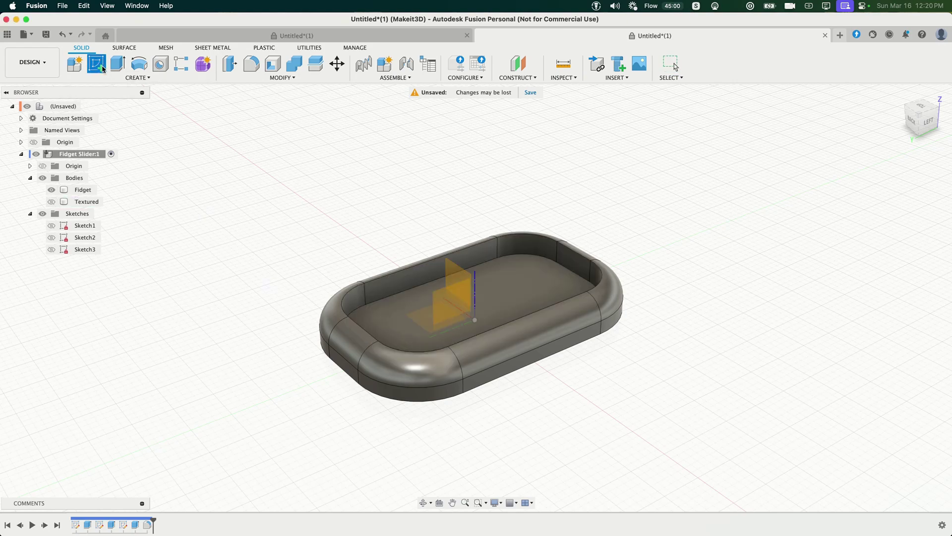
pyautogui.click(548, 294)
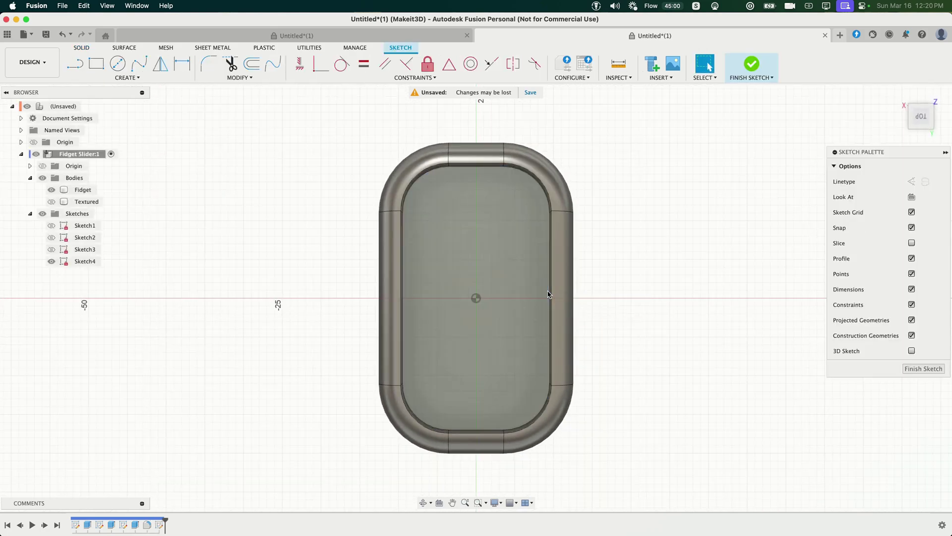
pyautogui.click(117, 63)
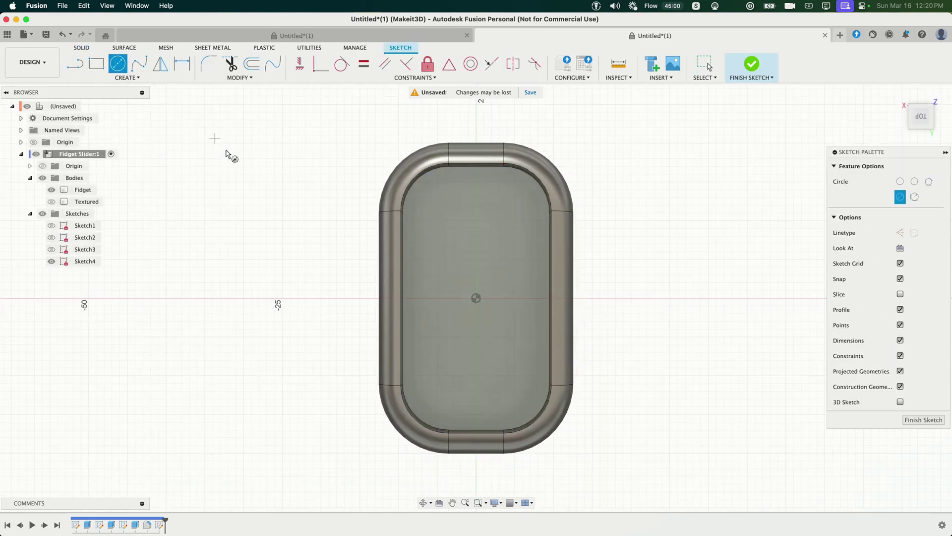
pyautogui.click(440, 248)
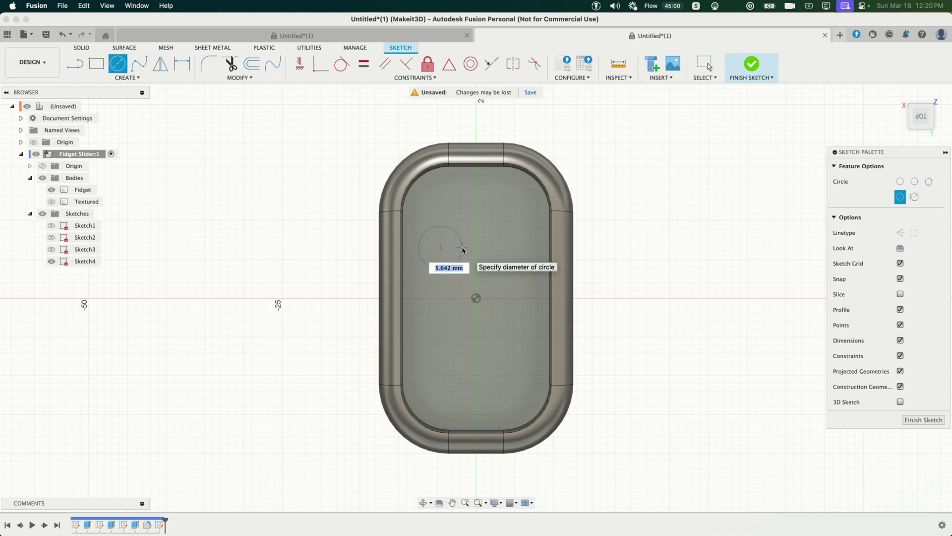
pyautogui.write('7.98')
pyautogui.write('+.2')
pyautogui.press('Return')
pyautogui.click(704, 64)
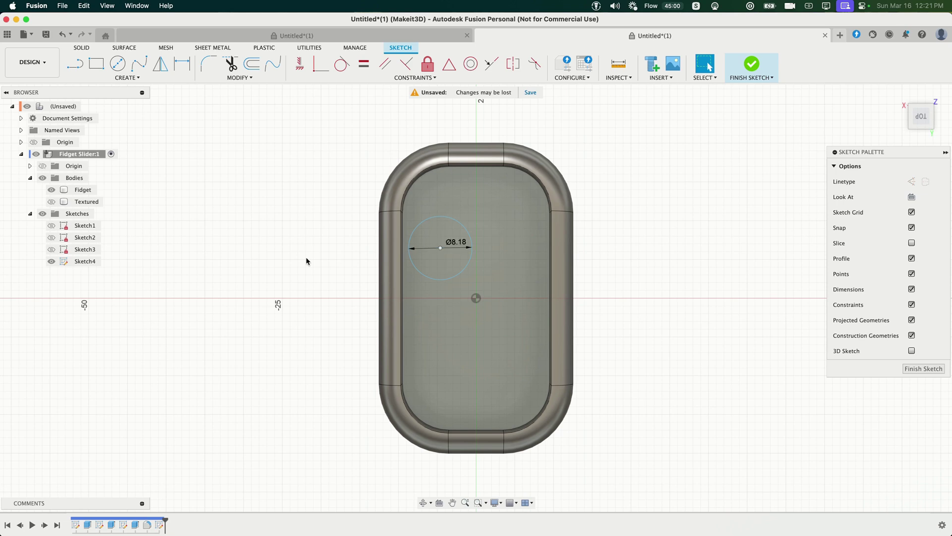
# Step: Dimension the circle's center 10 mm from the pocket's short end edge and 4.9 mm from its nearest long edge
pyautogui.press('d')
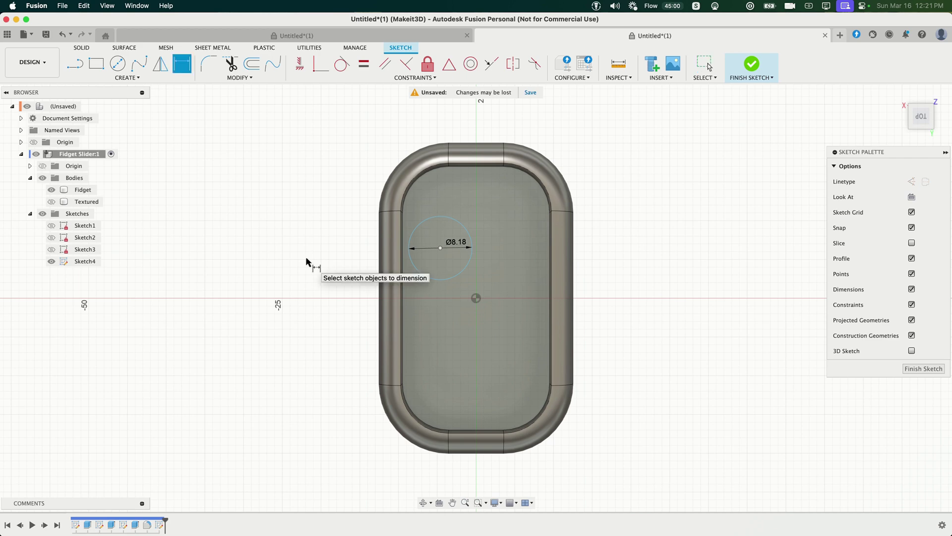
pyautogui.click(432, 231)
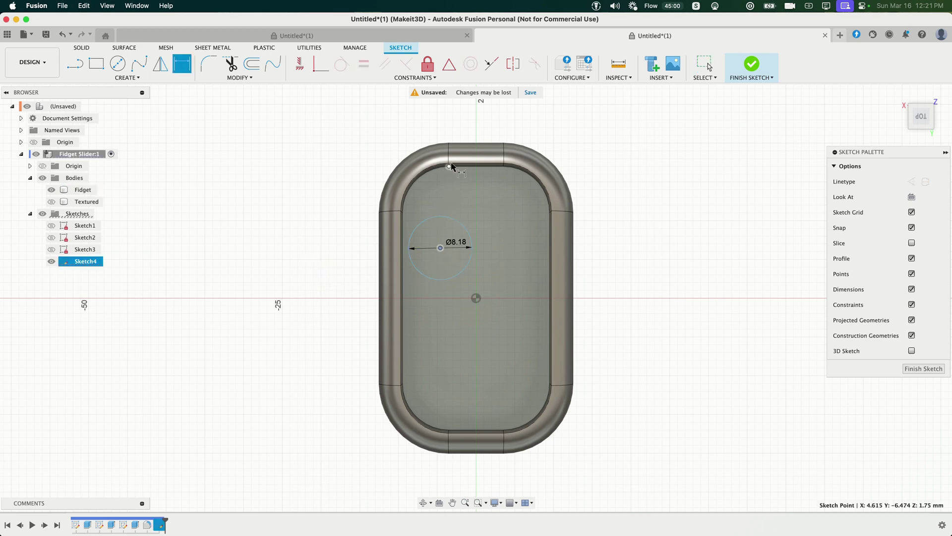
pyautogui.click(452, 166)
pyautogui.click(345, 200)
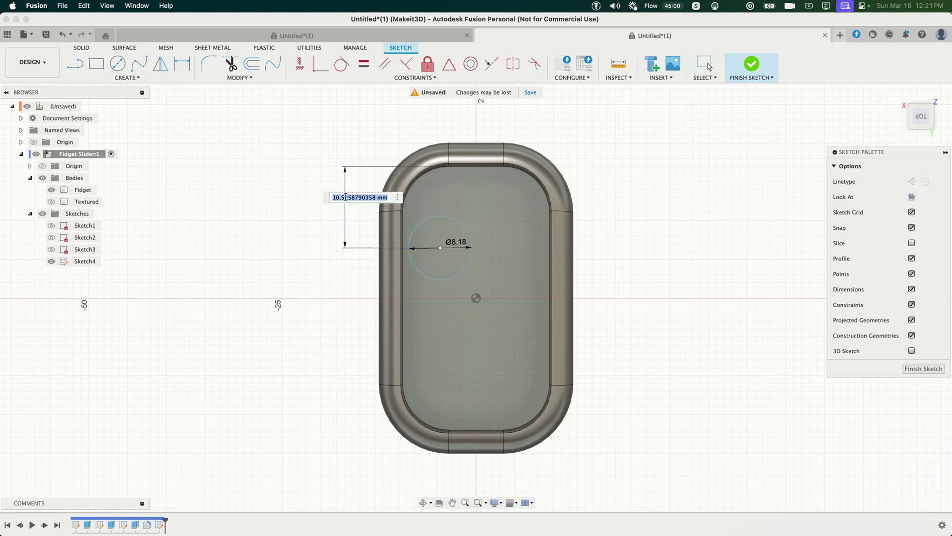
pyautogui.write('10')
pyautogui.press('Return')
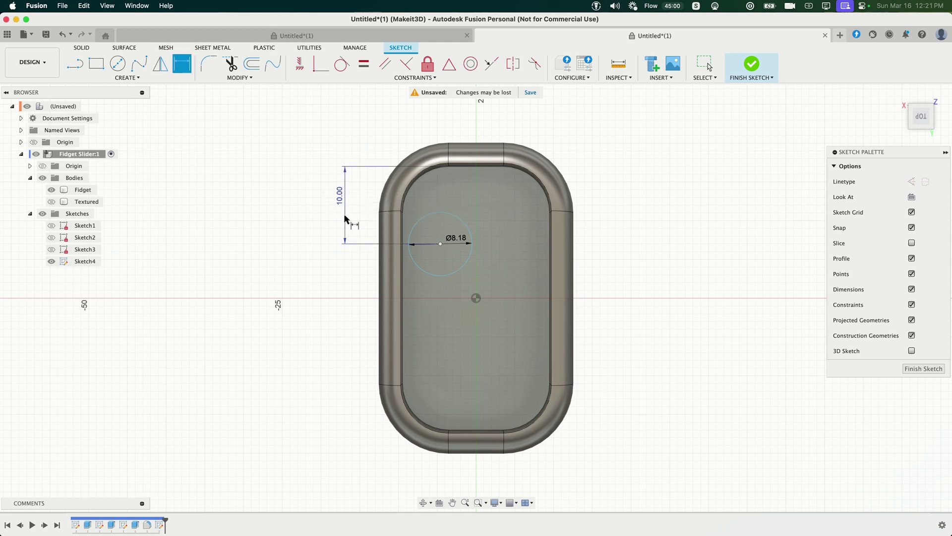
pyautogui.click(440, 243)
pyautogui.click(402, 247)
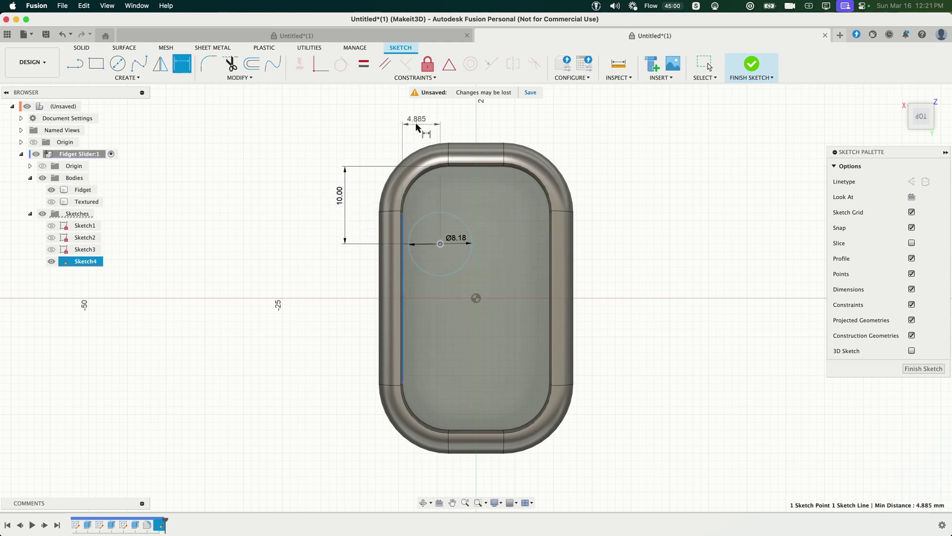
pyautogui.click(416, 124)
pyautogui.write('4.9')
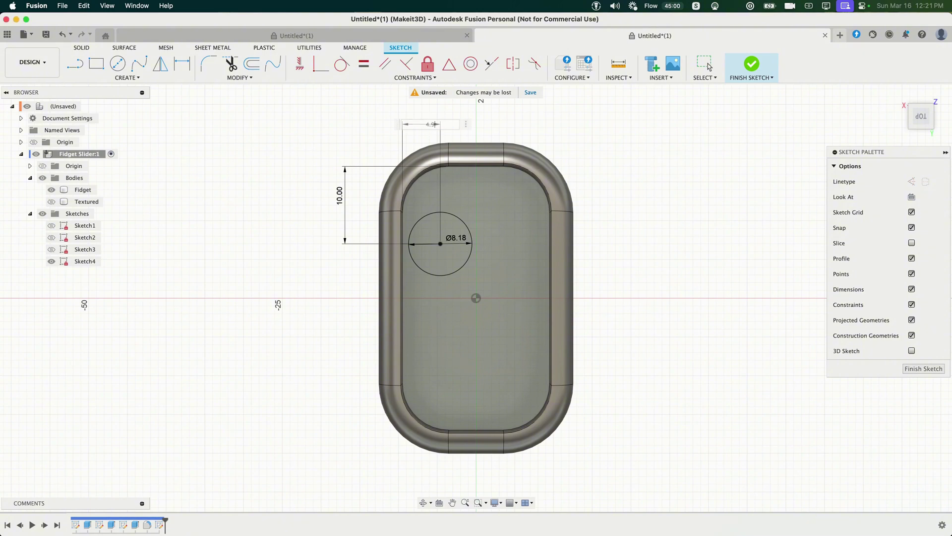
pyautogui.press('Return')
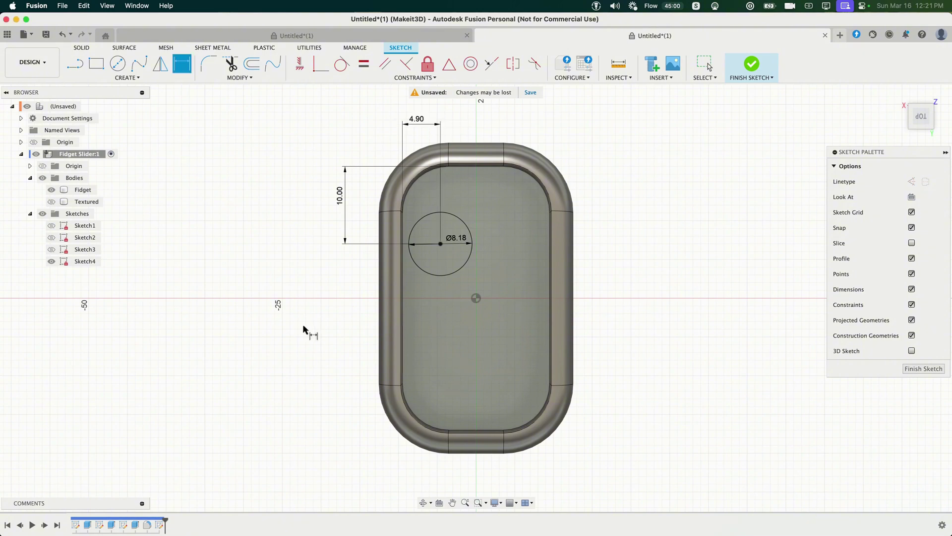
# Step: Cut the circle profile 1.65 mm deep into the pocket floor with Extrude
pyautogui.press('e')
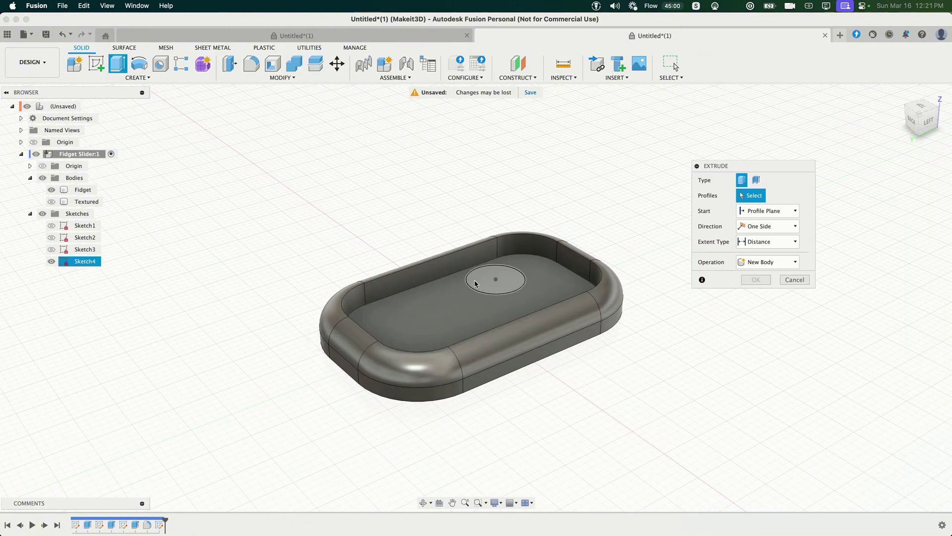
pyautogui.click(476, 287)
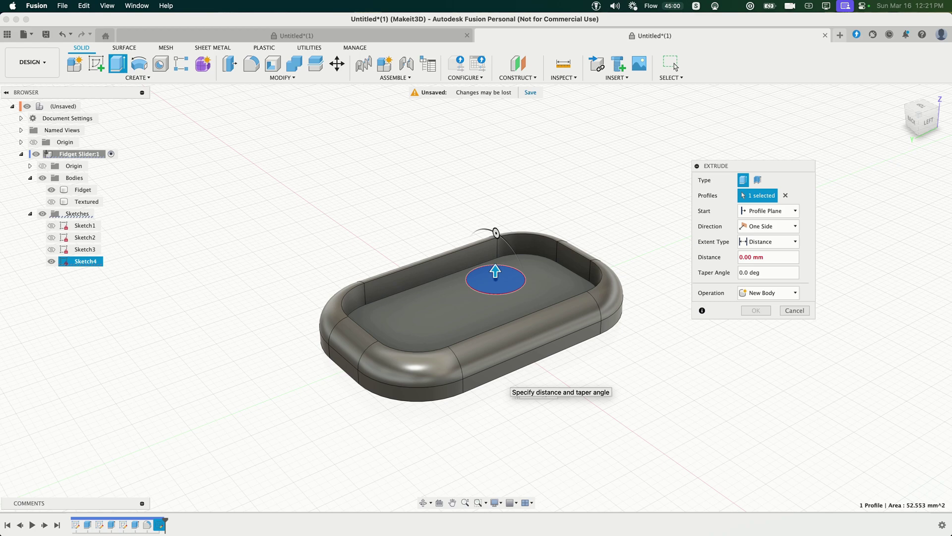
pyautogui.moveTo(495, 272); pyautogui.dragTo(486, 305)
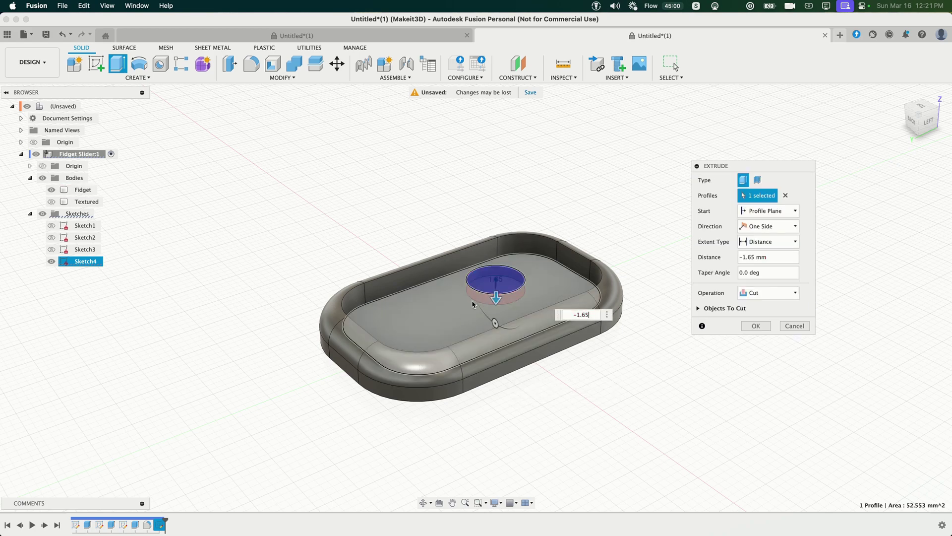
pyautogui.moveTo(718, 169); pyautogui.dragTo(666, 188)
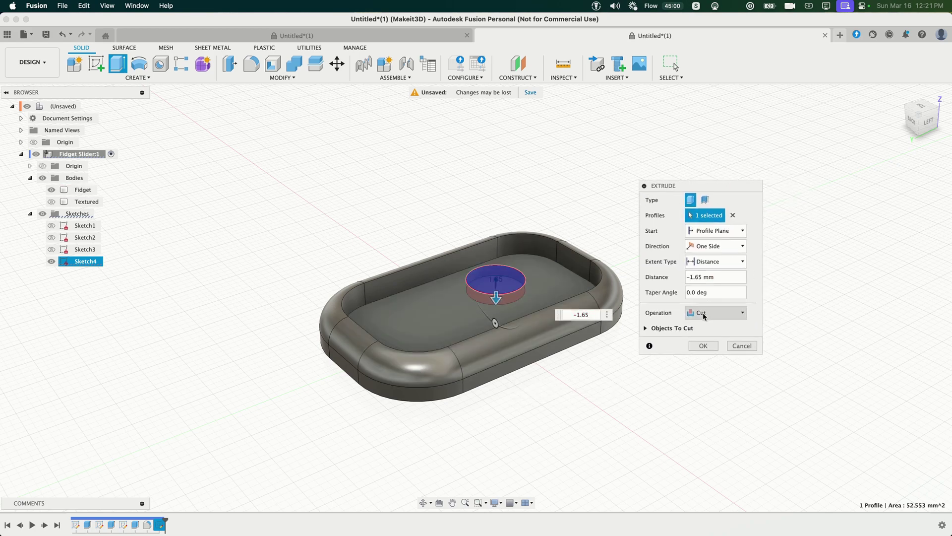
pyautogui.click(704, 345)
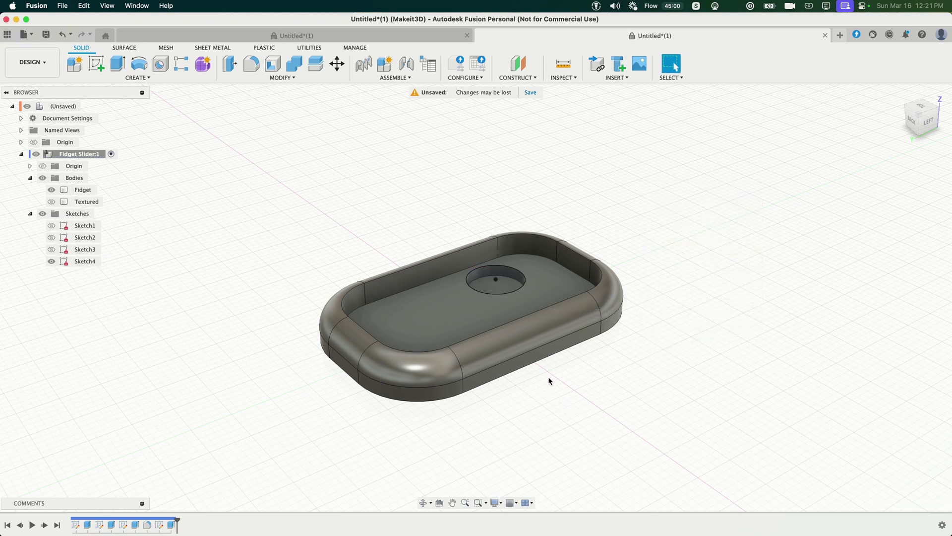
# Step: Create a section analysis parallel to the XZ plane through the circular recess, hide Sketch4, and examine the thin floor beneath the recess
pyautogui.write('ssect')
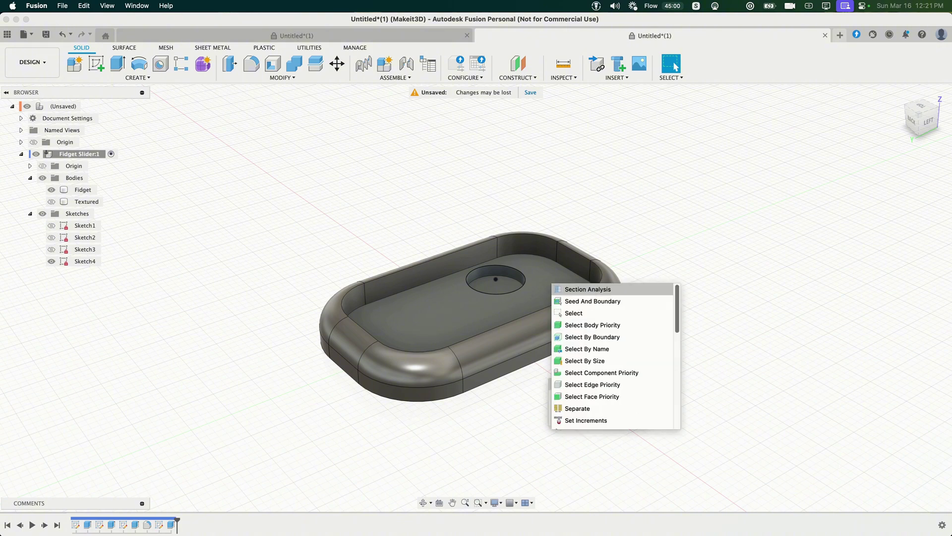
pyautogui.click(569, 435)
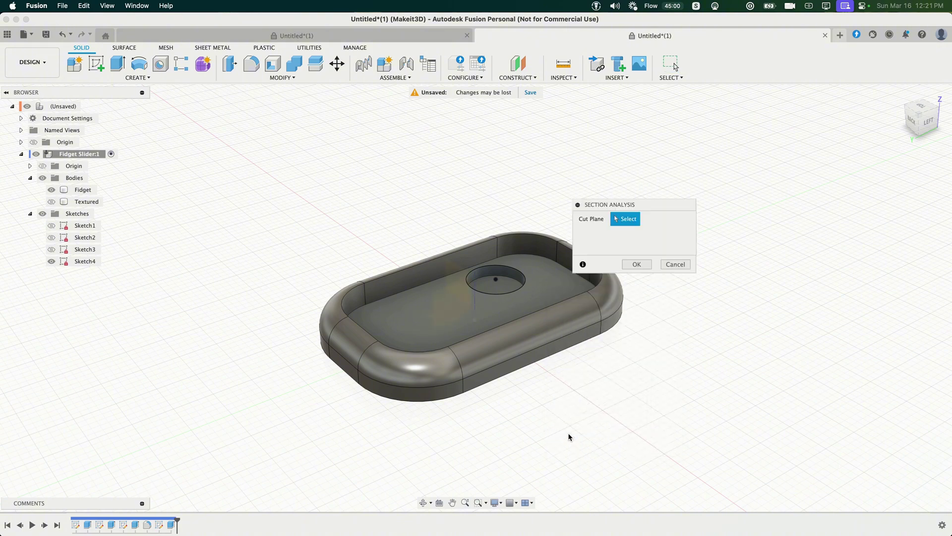
pyautogui.click(454, 281)
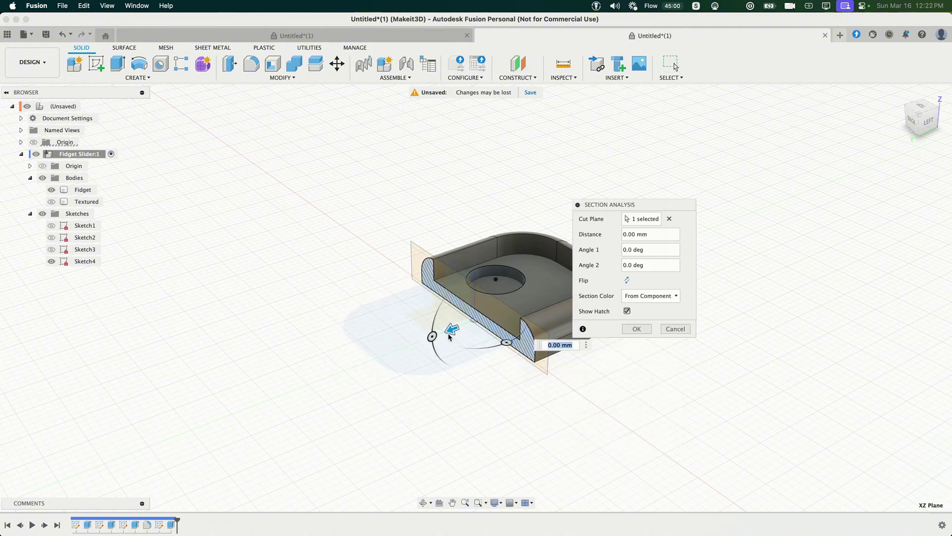
pyautogui.moveTo(452, 330); pyautogui.dragTo(489, 314)
pyautogui.press('Return')
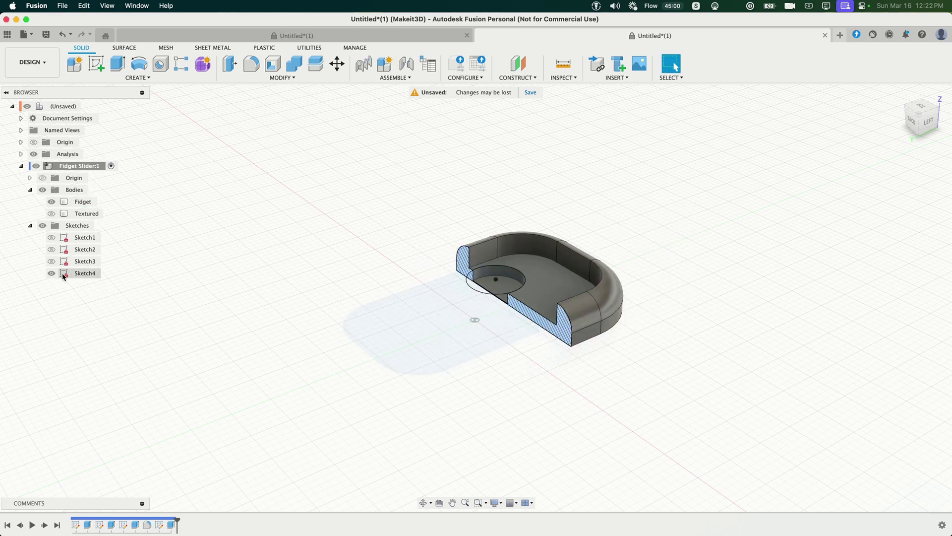
pyautogui.scroll(6, 472, 299)
pyautogui.click(564, 222)
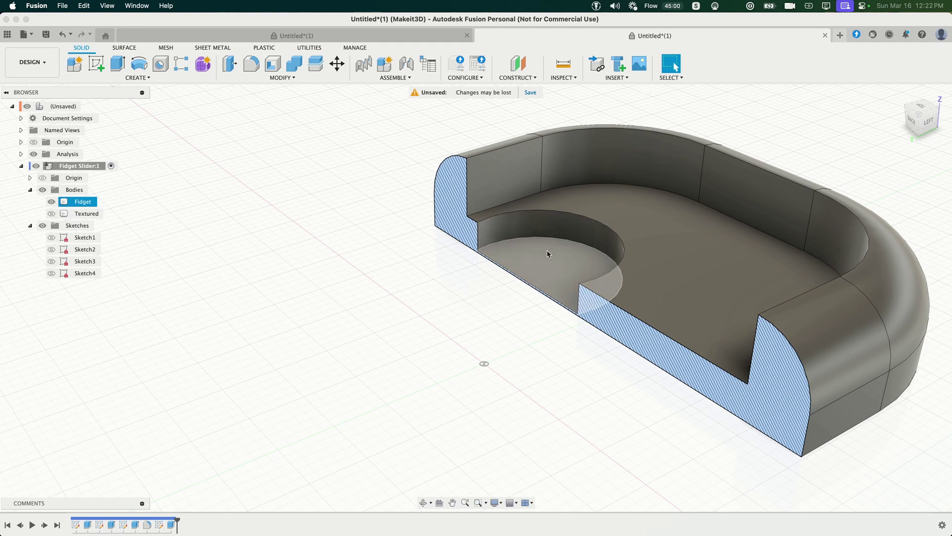
pyautogui.click(451, 312)
pyautogui.keyDown('shift'); pyautogui.moveTo(451, 312); pyautogui.dragTo(526, 262, button='middle'); pyautogui.keyUp('shift')
pyautogui.click(529, 261)
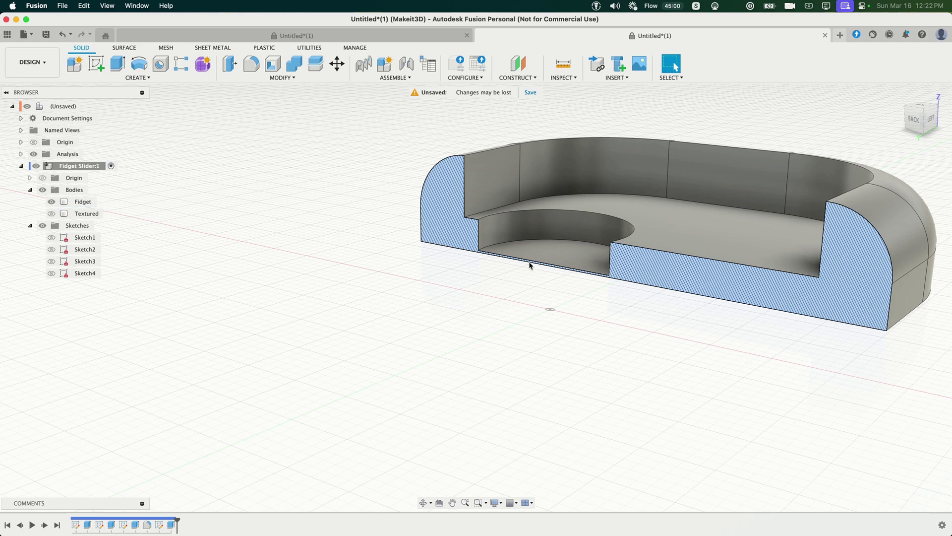
# Step: Send the Fidget body as a mesh to Bambu Studio and slice the plate
pyautogui.scroll(-5, 483, 309)
pyautogui.keyDown('shift'); pyautogui.moveTo(483, 309); pyautogui.dragTo(484, 332, button='middle'); pyautogui.keyUp('shift')
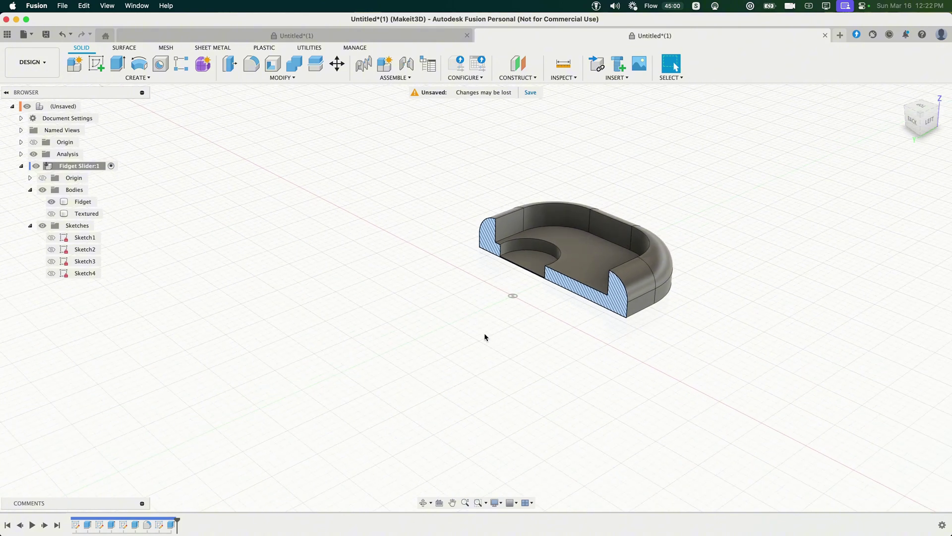
pyautogui.rightClick(70, 200)
pyautogui.click(132, 308)
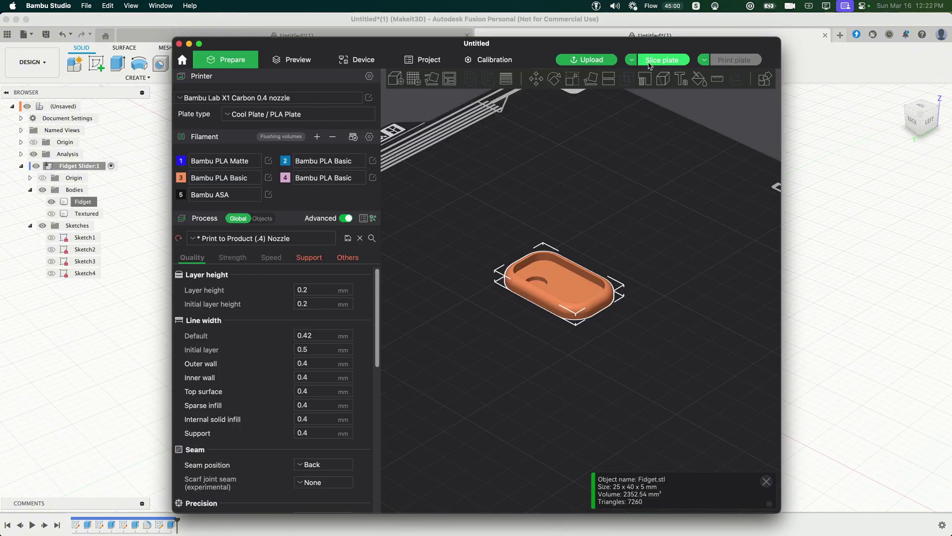
pyautogui.click(649, 64)
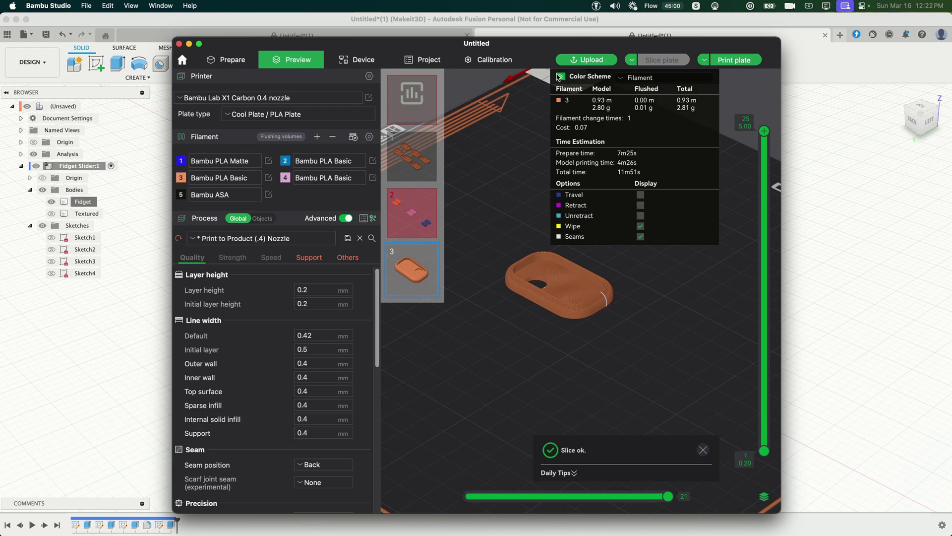
# Step: Examine the recess floor in the sliced preview from several angles and compare it with the sectioned model in Fusion
pyautogui.click(559, 78)
pyautogui.scroll(5, 536, 223)
pyautogui.moveTo(550, 276); pyautogui.dragTo(589, 301)
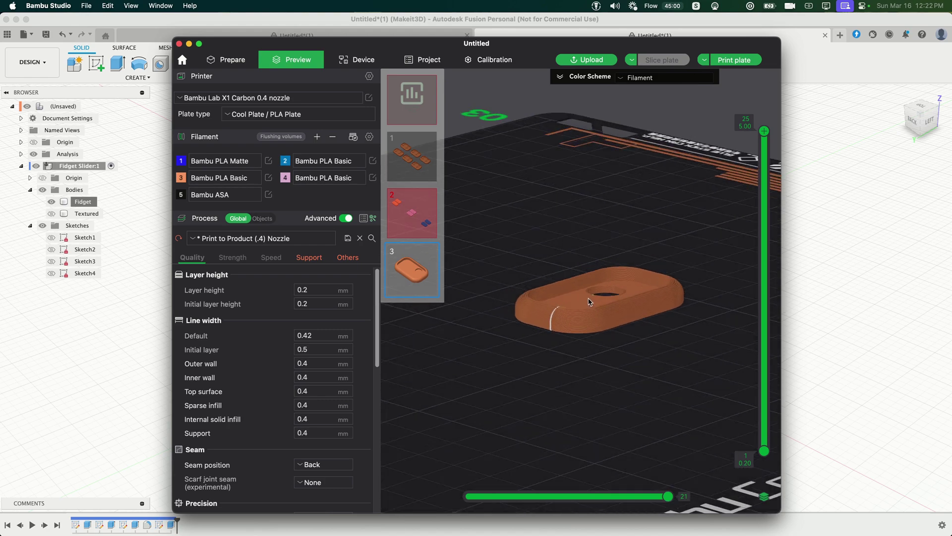
pyautogui.click(127, 324)
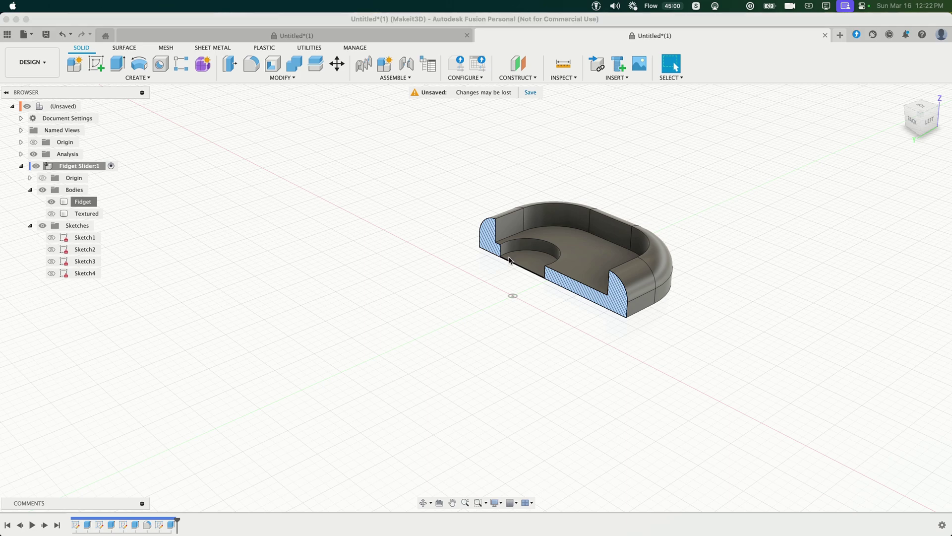
pyautogui.press('super+Tab')
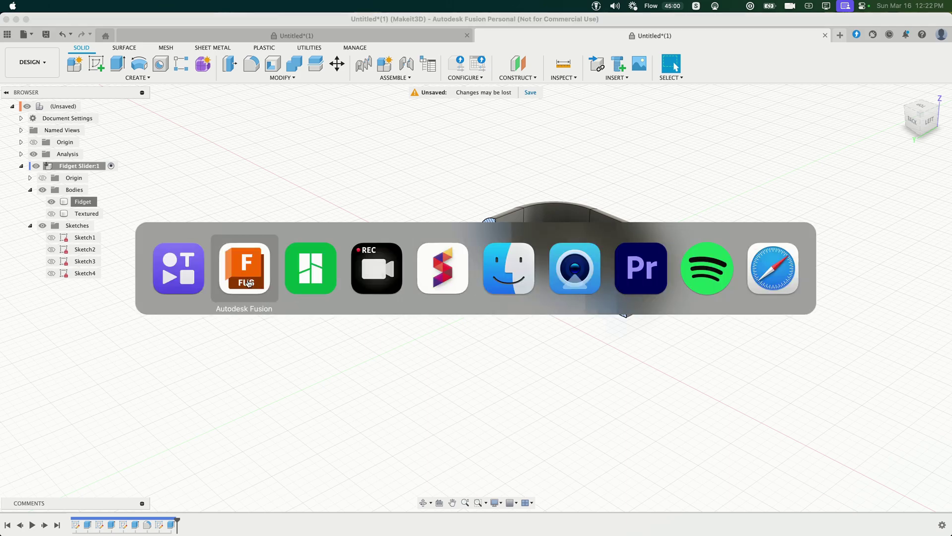
pyautogui.click(301, 276)
pyautogui.moveTo(503, 310); pyautogui.dragTo(471, 328)
pyautogui.moveTo(471, 328); pyautogui.dragTo(473, 326, button='right')
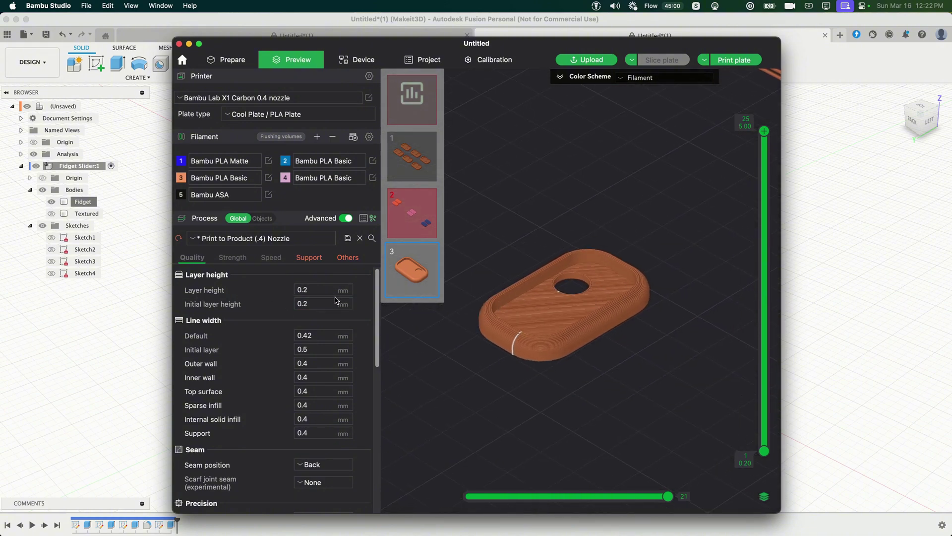
# Step: Set the layer height to 0.12 mm and slice the plate again
pyautogui.click(311, 290)
pyautogui.write('0.12')
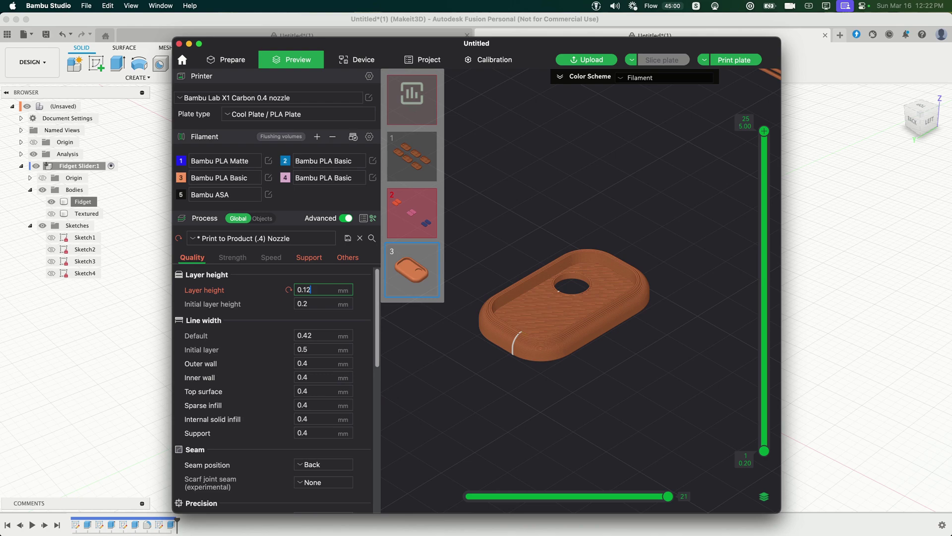
pyautogui.press('Return')
pyautogui.click(664, 60)
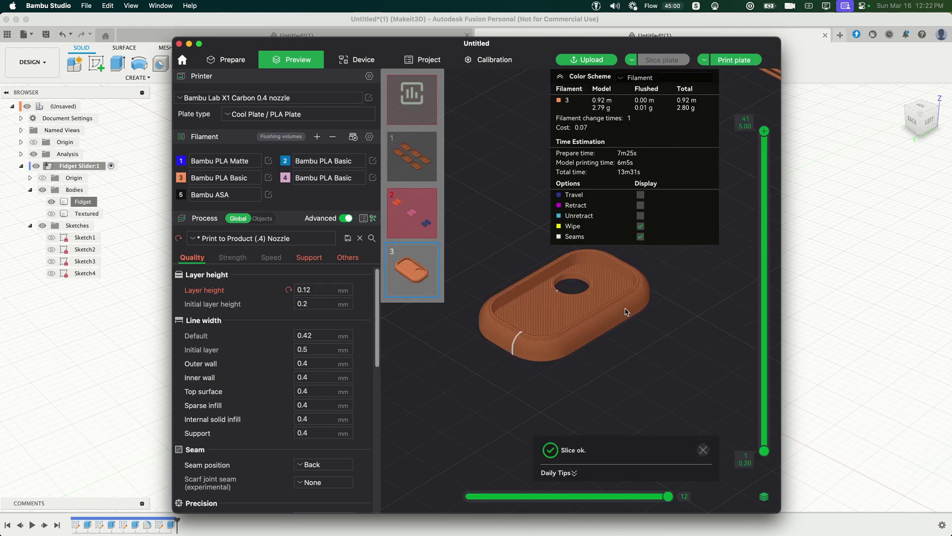
pyautogui.moveTo(585, 322)
pyautogui.mouseDown()
pyautogui.moveTo(585, 294)
pyautogui.moveTo(587, 324)
pyautogui.mouseUp()
# Step: Switch to Fusion and edit the pocket's extrude cut, setting its distance to -3.15 mm
pyautogui.press('super+Tab')
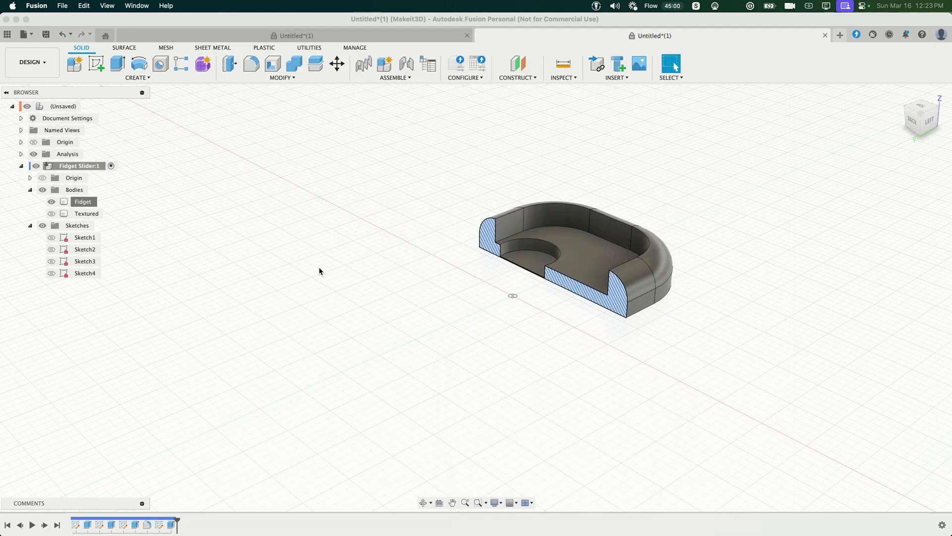
pyautogui.click(517, 262)
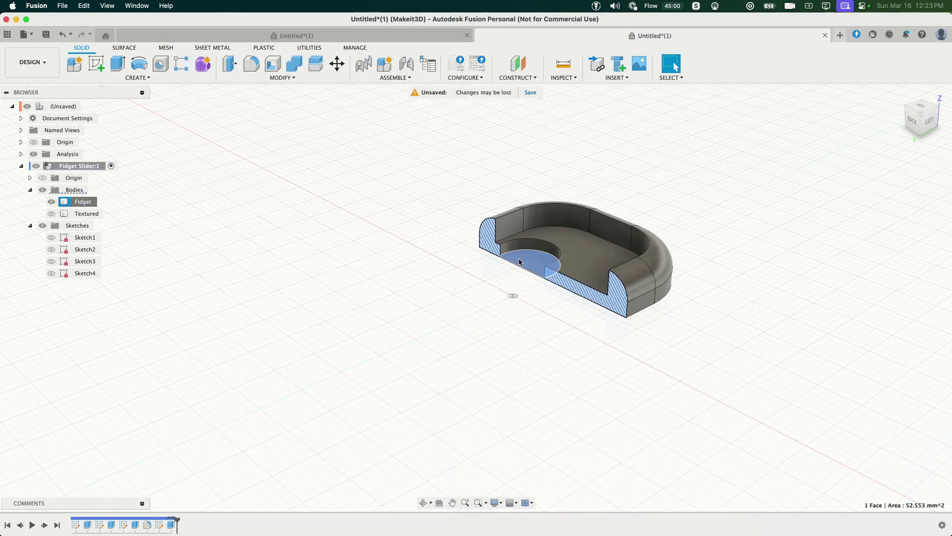
pyautogui.click(468, 305)
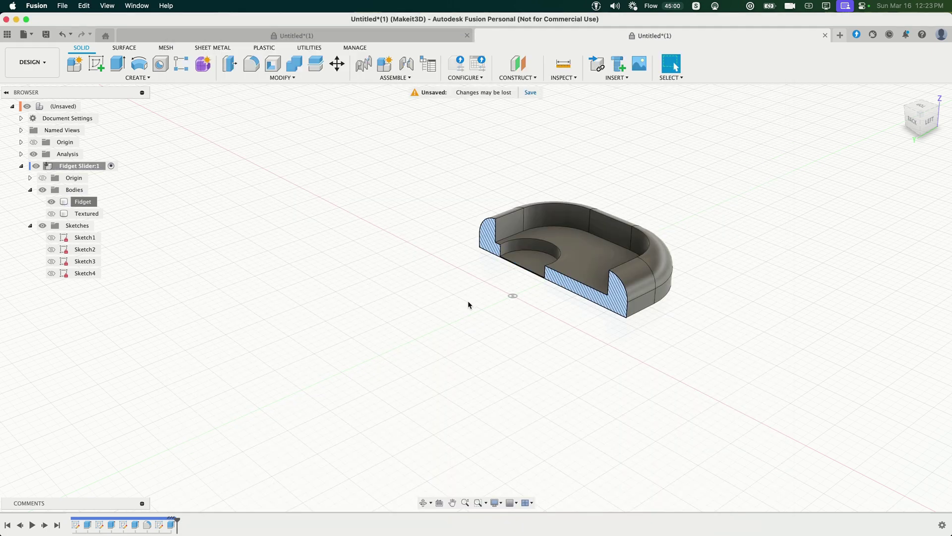
pyautogui.doubleClick(112, 526)
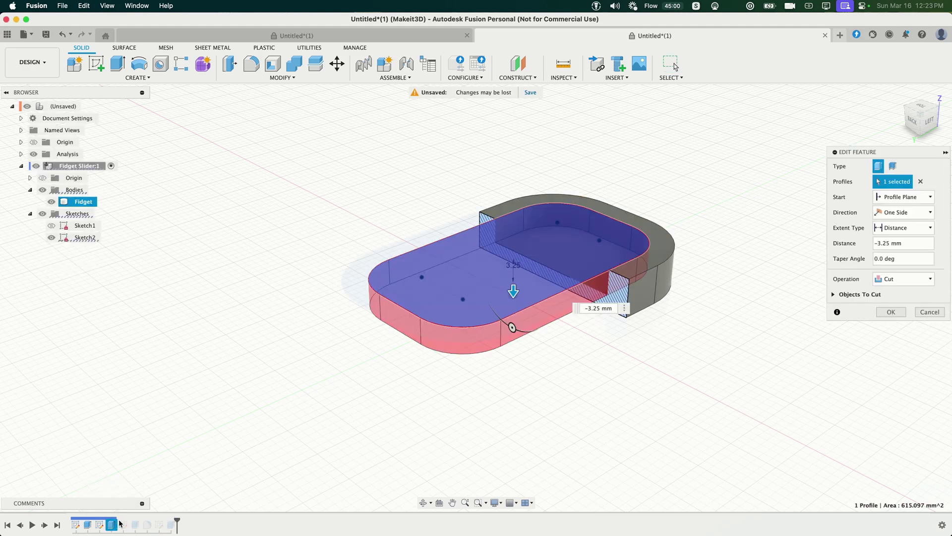
pyautogui.click(598, 308)
pyautogui.press('BackSpace')
pyautogui.write('1')
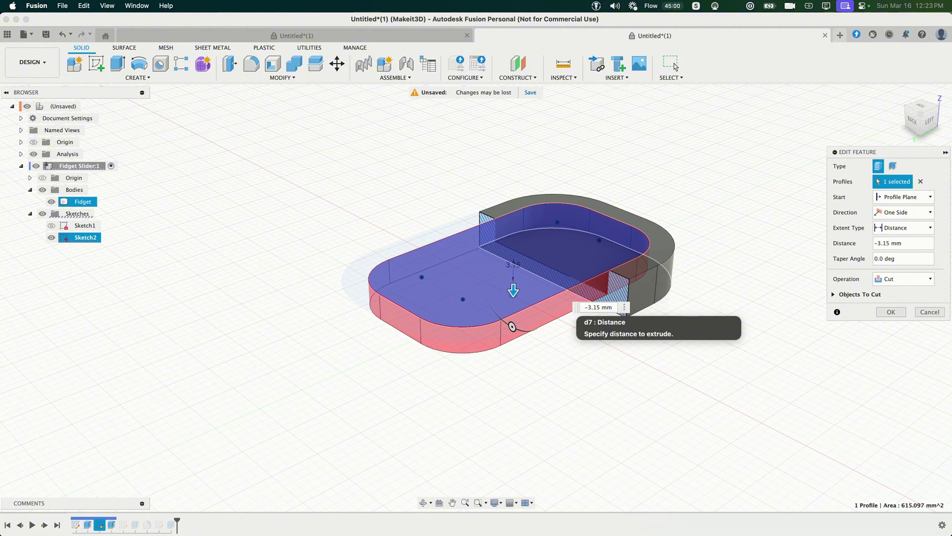
pyautogui.press('Return')
# Step: Send the modified Fidget body as a mesh to Bambu Studio and slice the plate containing both versions
pyautogui.rightClick(89, 204)
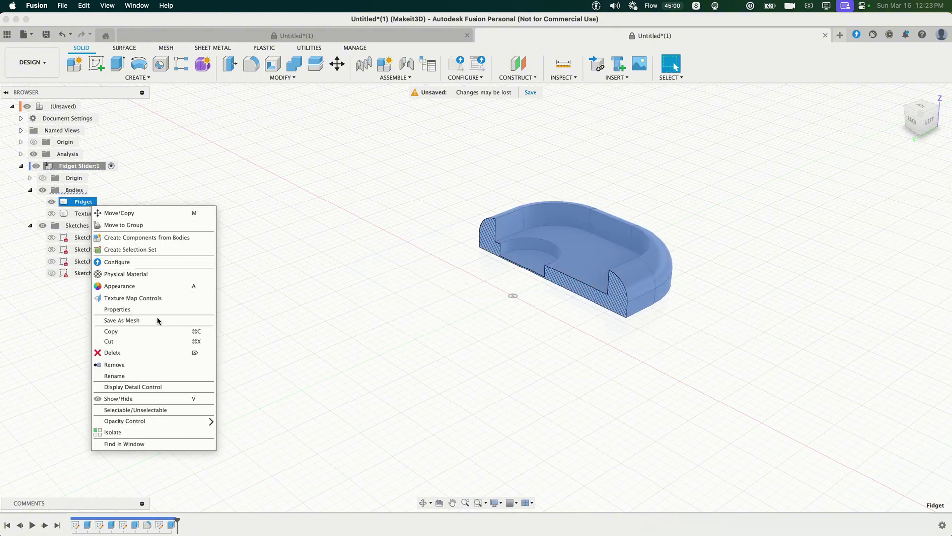
pyautogui.click(157, 320)
pyautogui.click(498, 385)
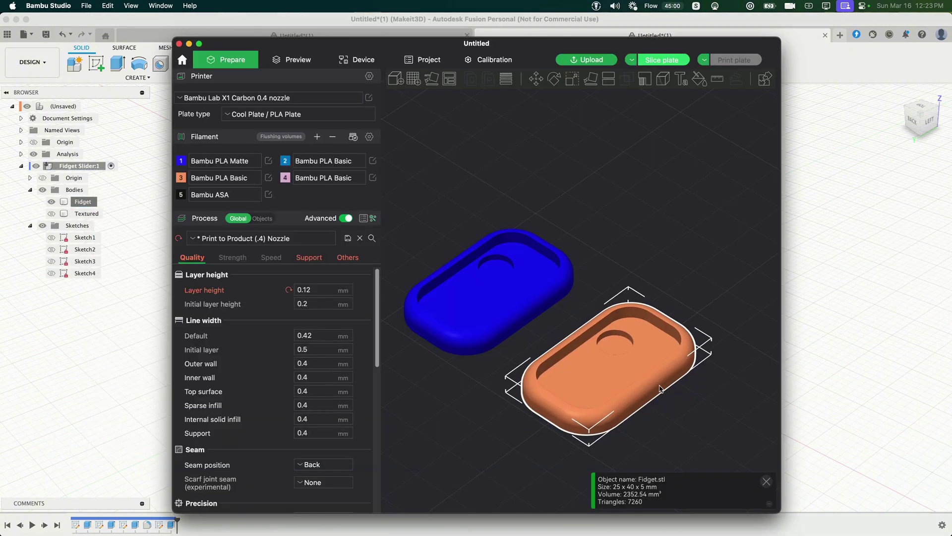
pyautogui.click(666, 63)
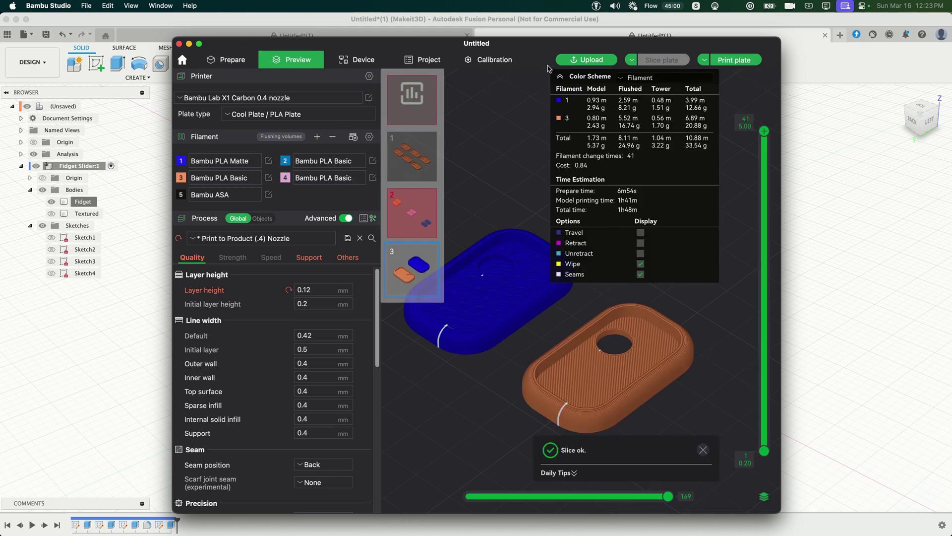
# Step: Show only the first layer in the sliced preview and compare the recess floors of the two fidget versions
pyautogui.click(560, 76)
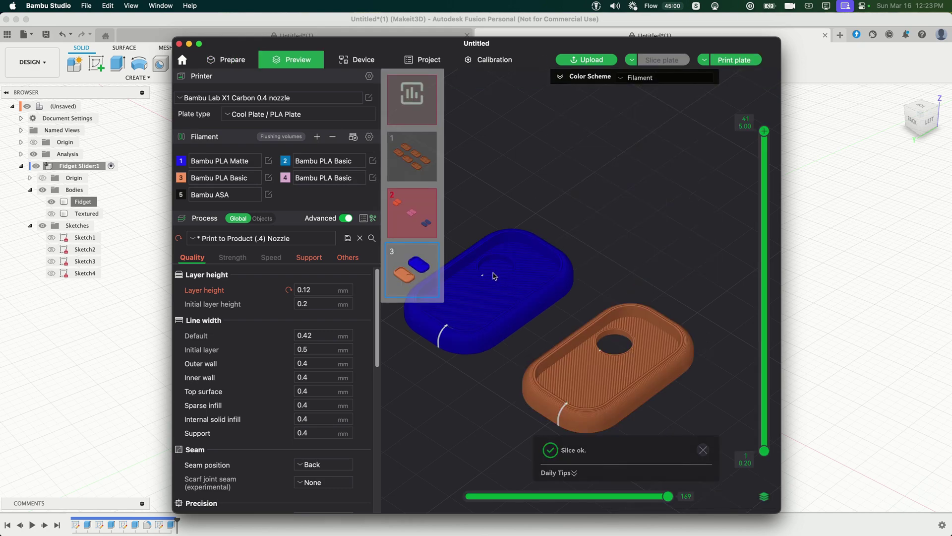
pyautogui.moveTo(764, 131); pyautogui.dragTo(764, 445)
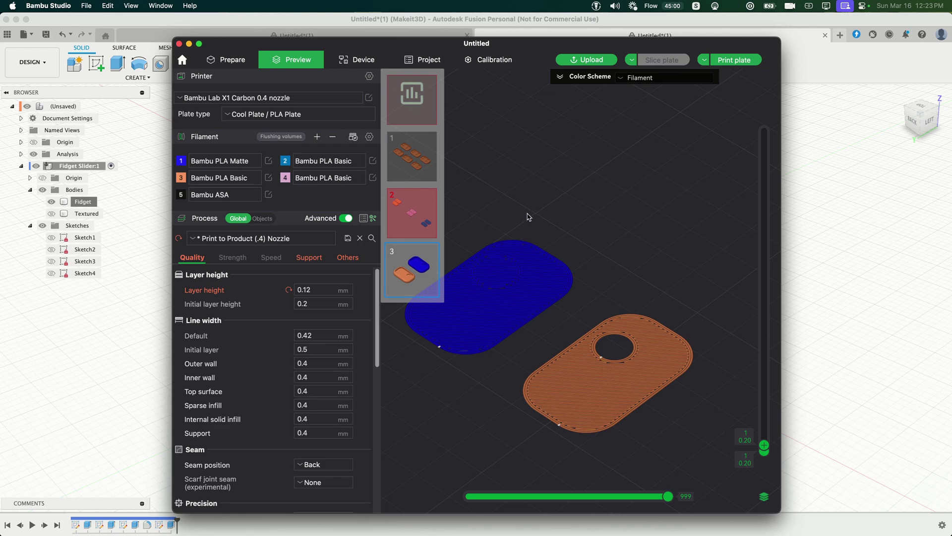
pyautogui.press('super+Tab')
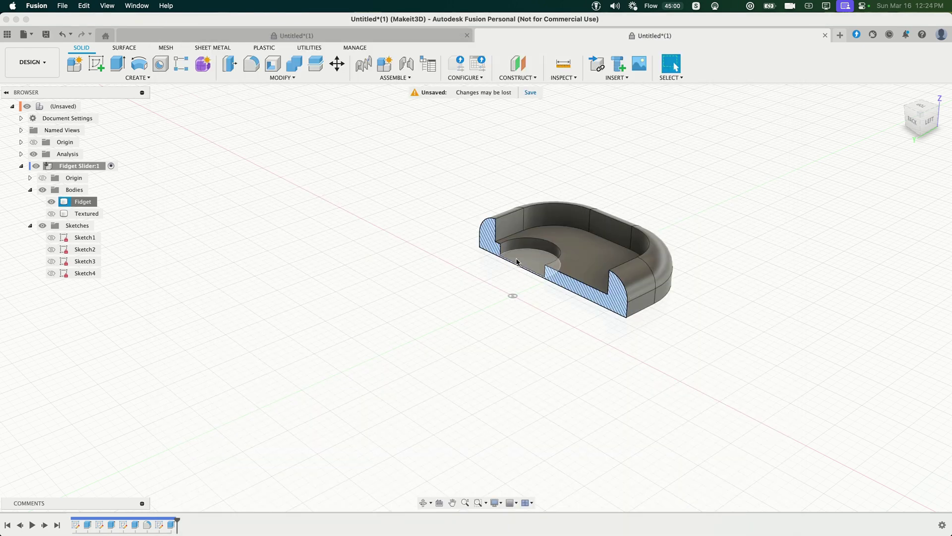
pyautogui.press('super+Tab')
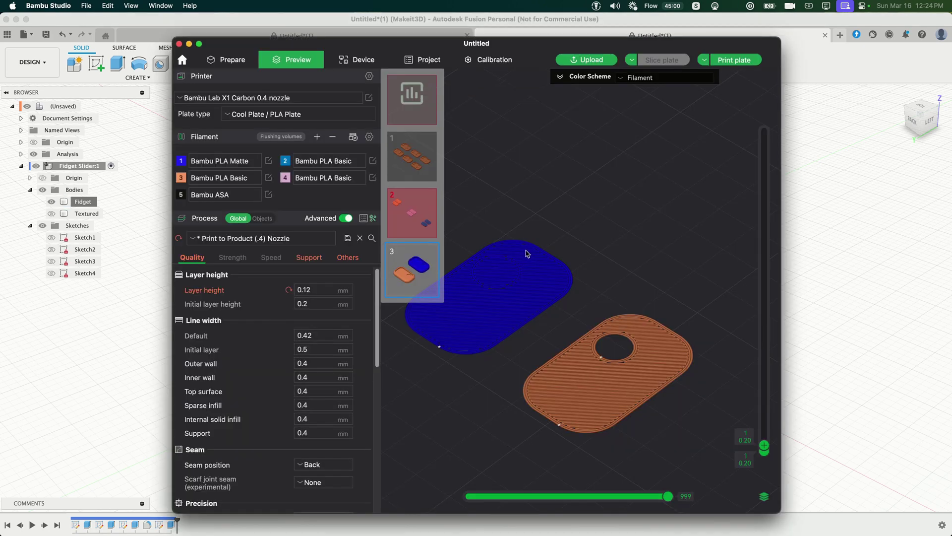
# Step: Switch to Fusion, hide the section analysis, and start a rectangular pattern of the circular recess cut along the base's lengthwise axis
pyautogui.press('super+Tab')
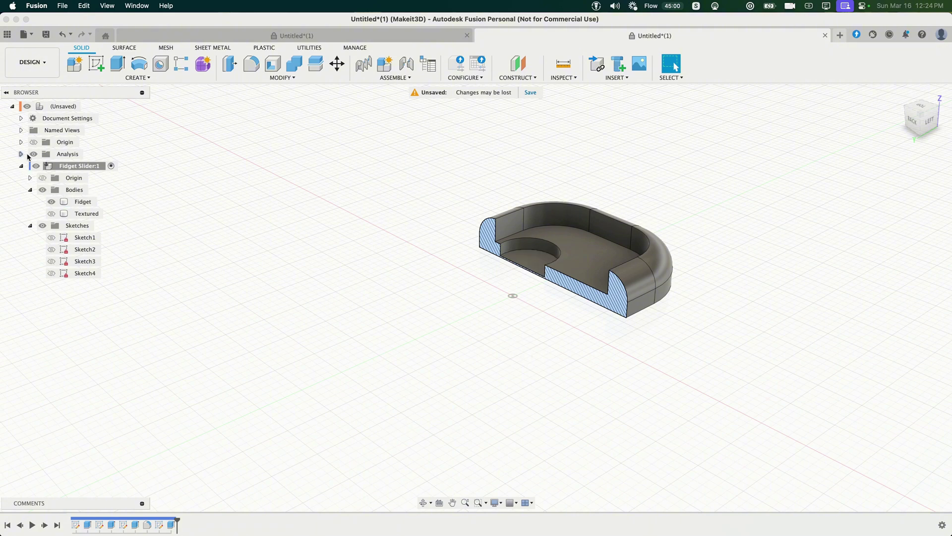
pyautogui.click(33, 154)
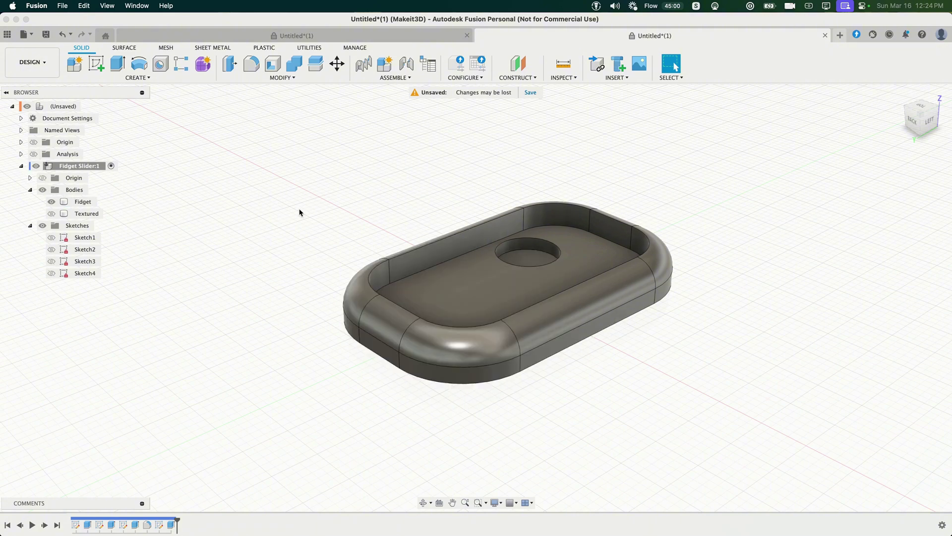
pyautogui.write('s')
pyautogui.write('pattern')
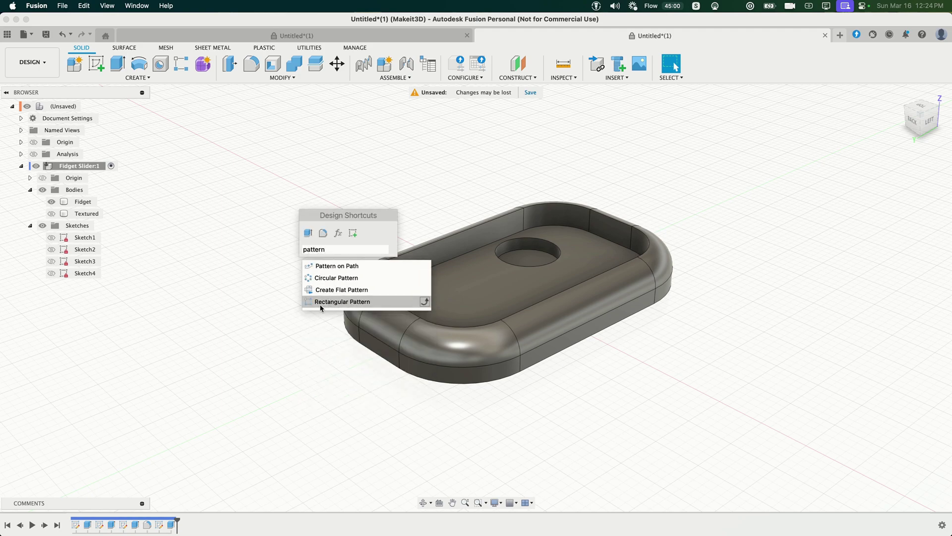
pyautogui.click(342, 302)
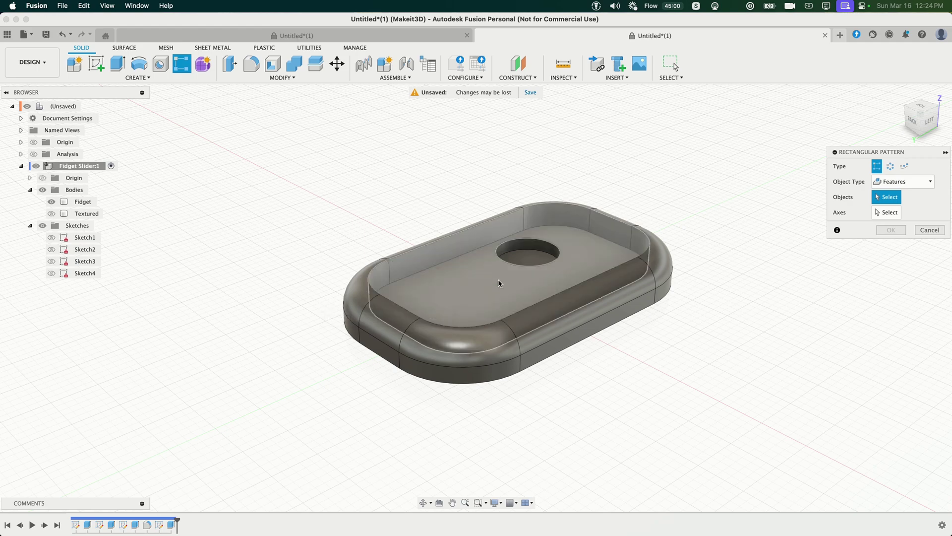
pyautogui.click(172, 525)
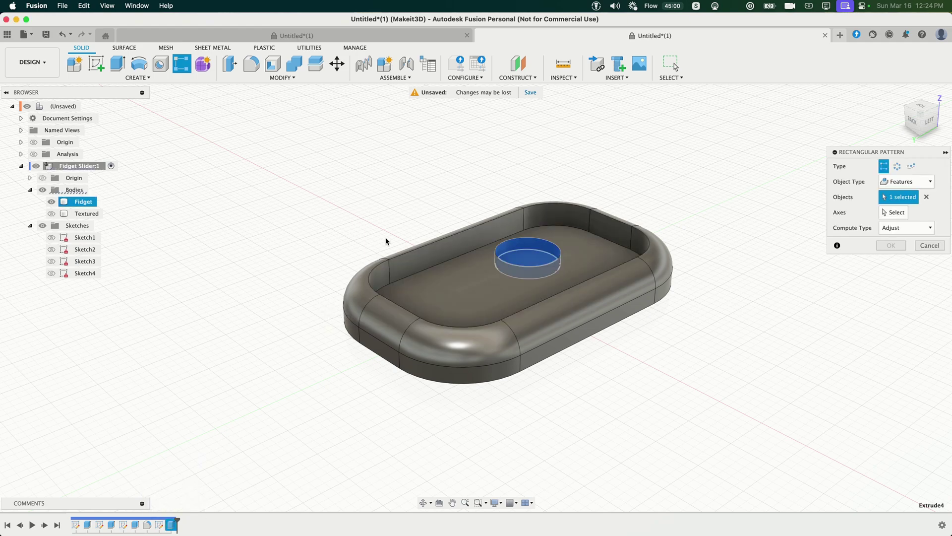
pyautogui.click(778, 242)
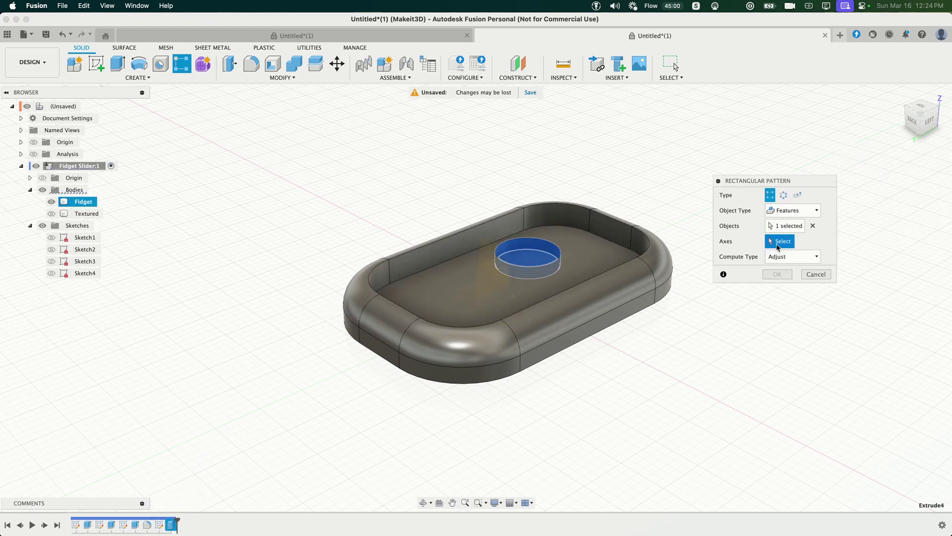
pyautogui.click(503, 300)
# Step: Set the pattern distances to 13 mm along the base and 10 mm across it, with a quantity of 2 in each direction
pyautogui.keyDown('shift'); pyautogui.moveTo(427, 160); pyautogui.dragTo(482, 271, button='middle'); pyautogui.keyUp('shift')
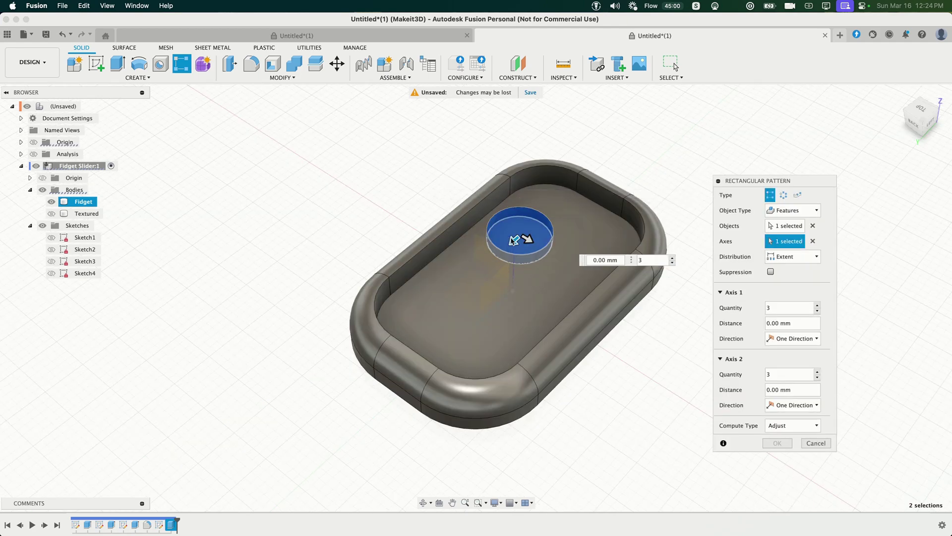
pyautogui.moveTo(513, 242); pyautogui.dragTo(462, 290)
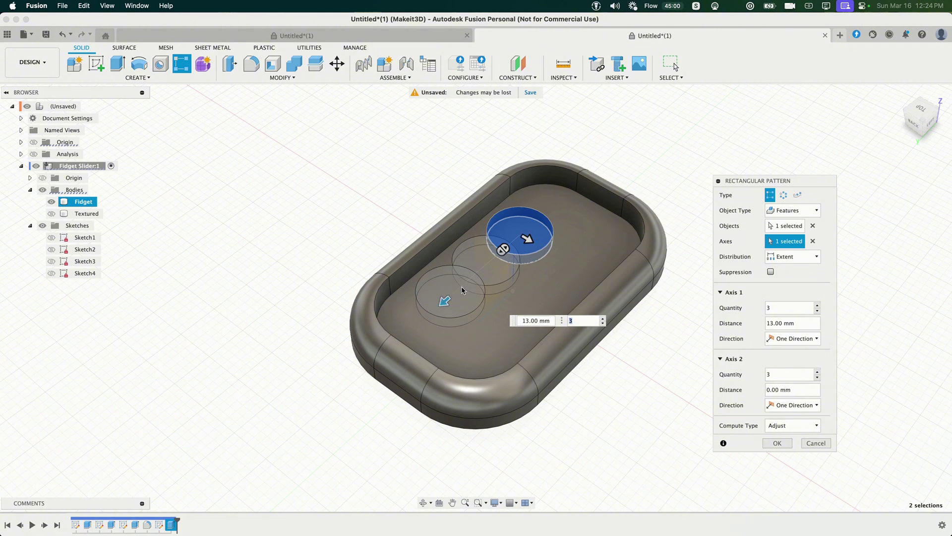
pyautogui.moveTo(530, 240); pyautogui.dragTo(592, 277)
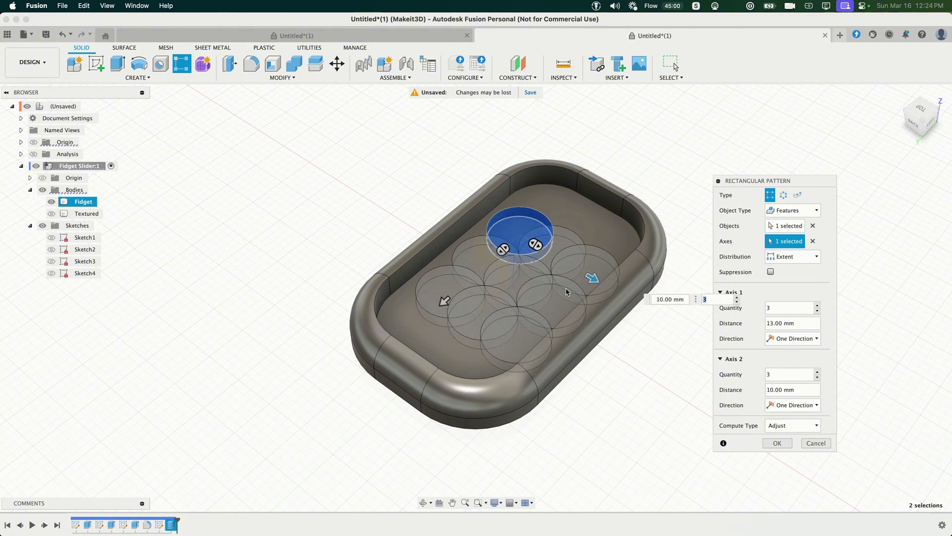
pyautogui.keyDown('shift'); pyautogui.moveTo(504, 289); pyautogui.dragTo(538, 330, button='middle'); pyautogui.keyUp('shift')
pyautogui.moveTo(772, 181); pyautogui.dragTo(310, 162)
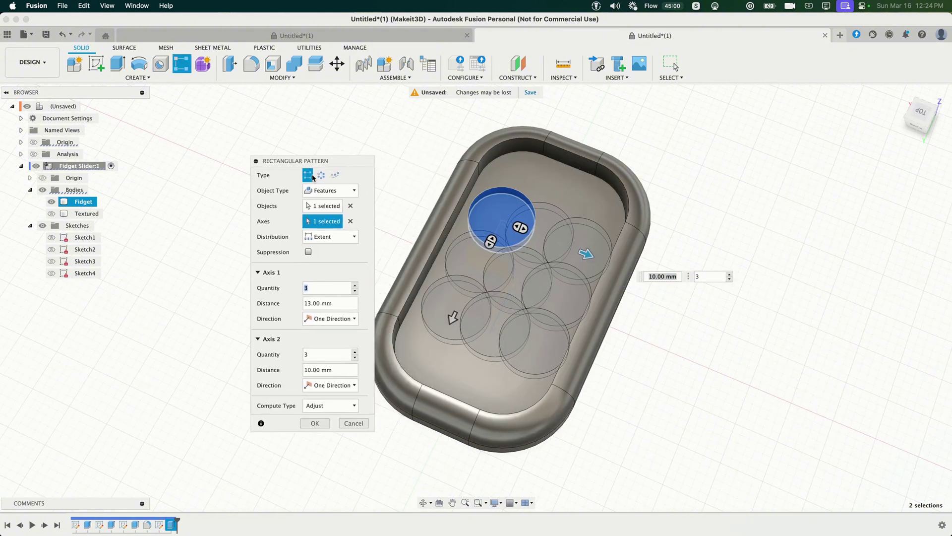
pyautogui.click(355, 290)
pyautogui.click(355, 357)
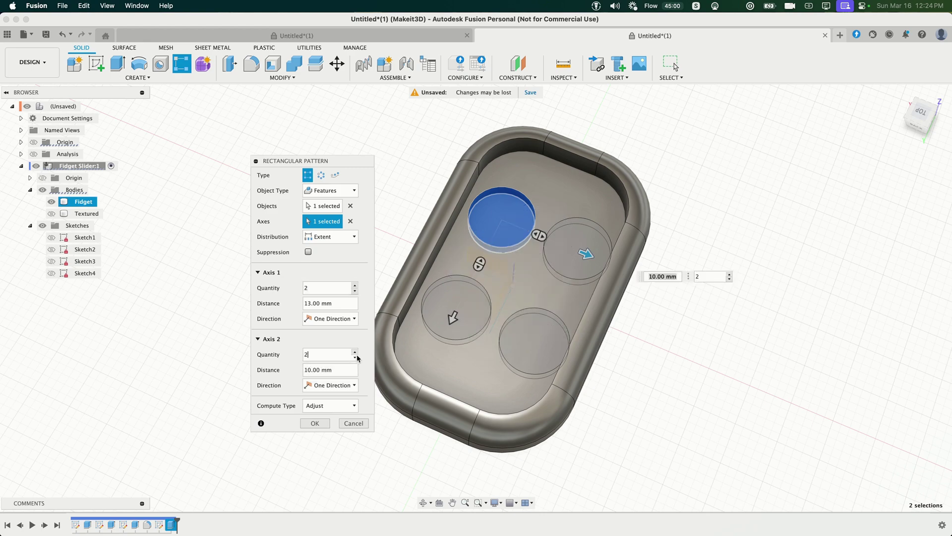
# Step: Set the crosswise pattern distance to 9.5 mm and finish the rectangular pattern
pyautogui.click(921, 113)
pyautogui.moveTo(553, 197); pyautogui.dragTo(545, 198)
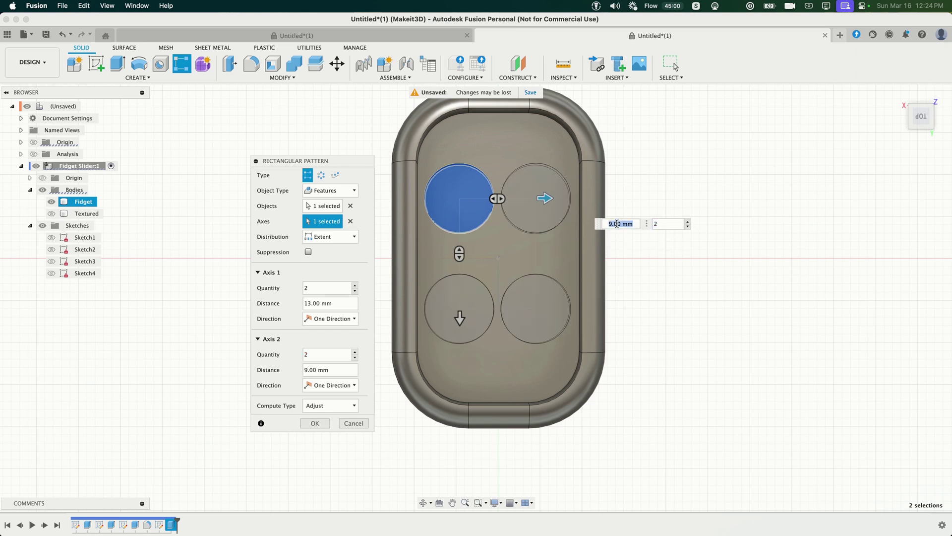
pyautogui.click(672, 64)
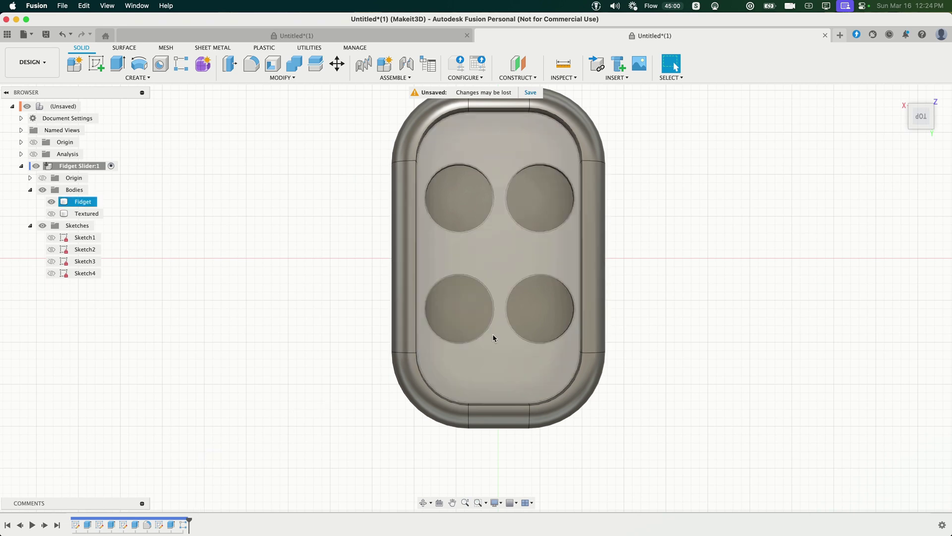
# Step: Edit the recess pattern to a lengthwise distance of 14 mm and show the Textured body
pyautogui.doubleClick(184, 524)
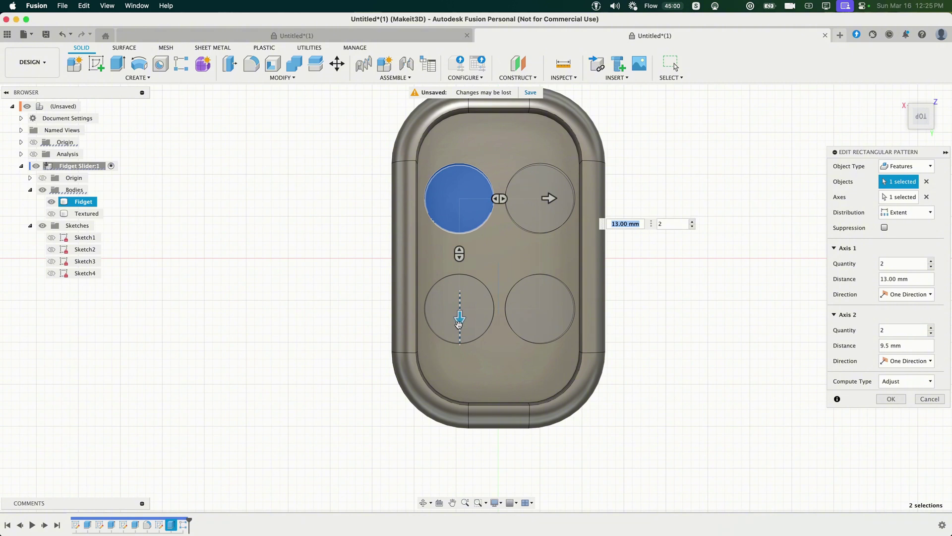
pyautogui.moveTo(459, 322); pyautogui.dragTo(460, 331)
pyautogui.press('Tab')
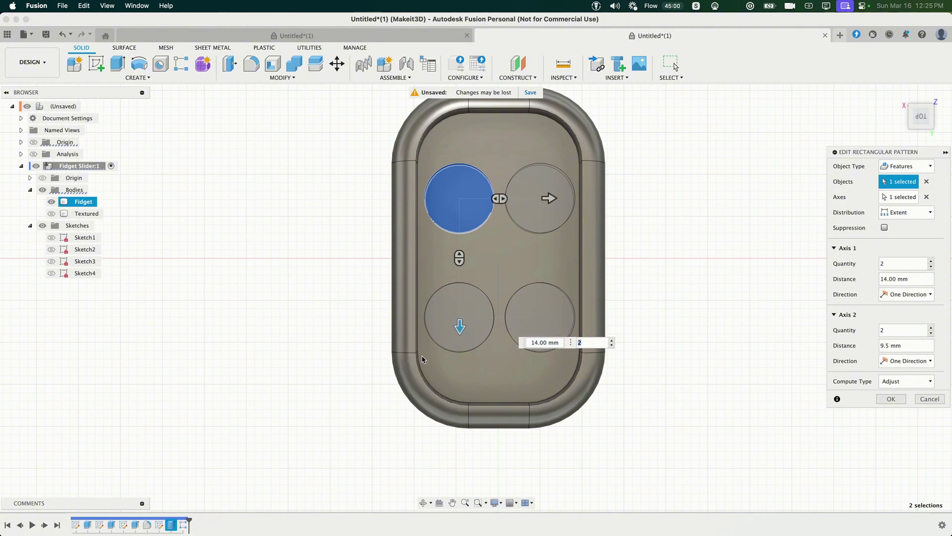
pyautogui.press('Return')
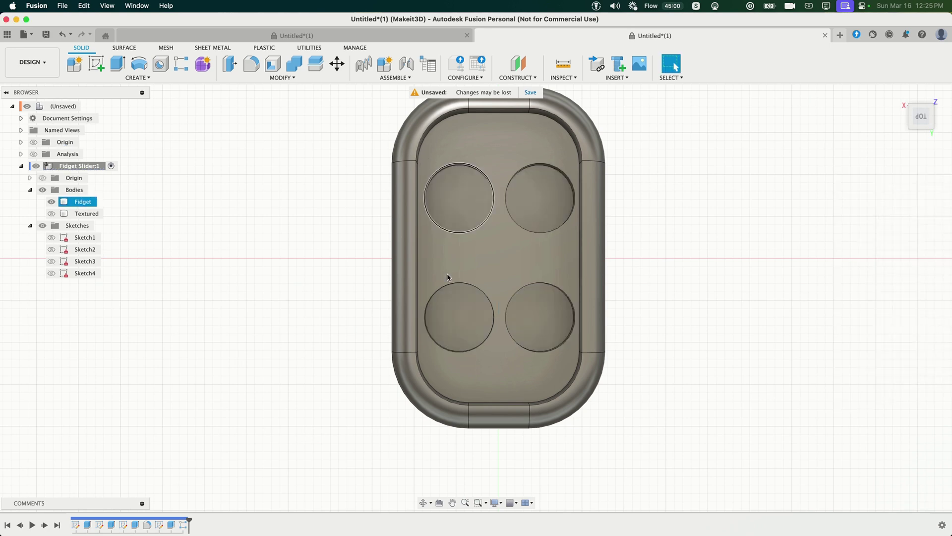
pyautogui.keyDown('shift'); pyautogui.moveTo(451, 333); pyautogui.dragTo(403, 306, button='middle'); pyautogui.keyUp('shift')
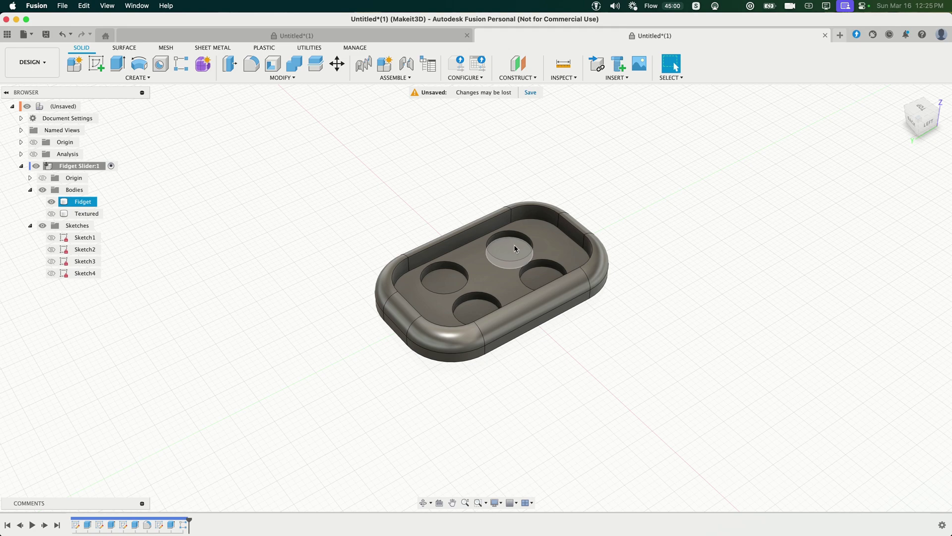
pyautogui.click(51, 213)
pyautogui.press('m')
pyautogui.click(445, 279)
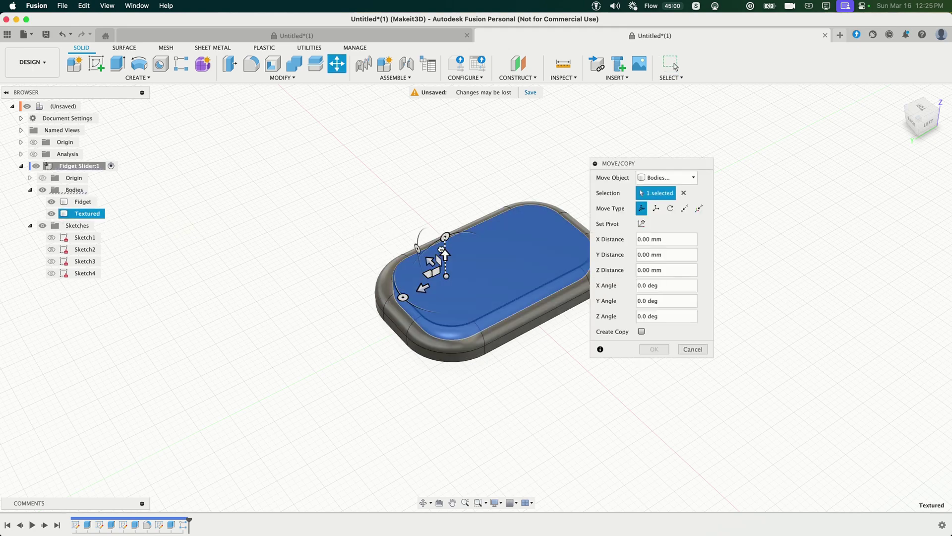
pyautogui.moveTo(427, 256); pyautogui.dragTo(441, 141)
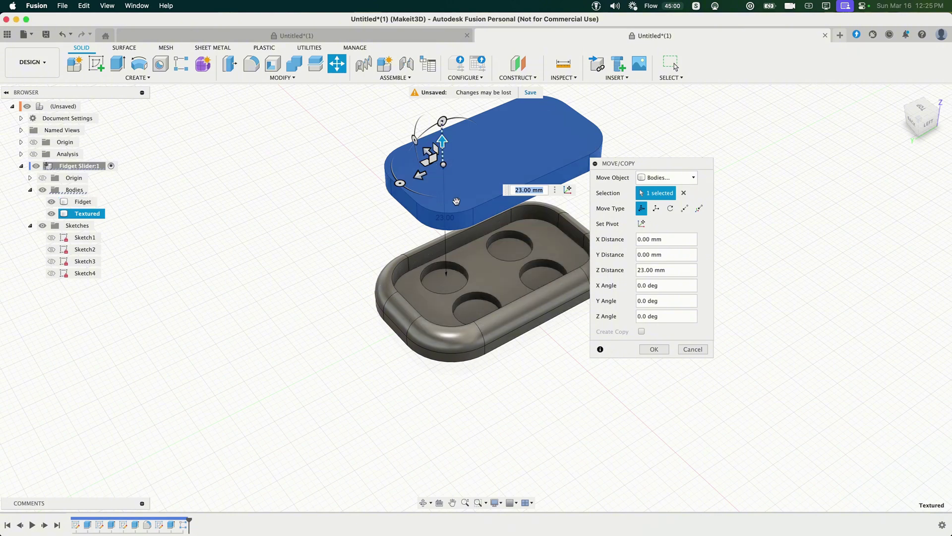
pyautogui.write('1')
pyautogui.press('Return')
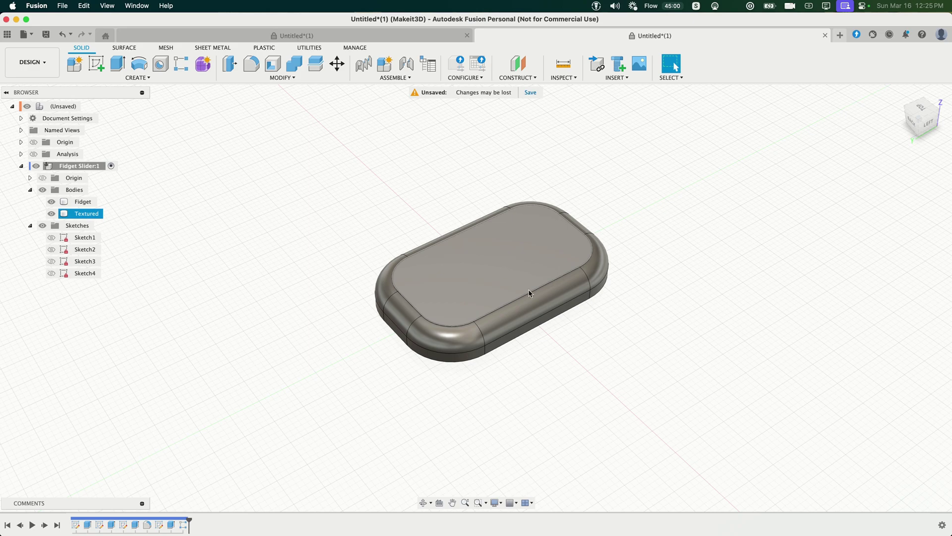
# Step: Copy the Fidget Slider component, paste it as a new independent component at the top level, and activate it with the original hidden
pyautogui.moveTo(527, 293)
pyautogui.keyDown('shift'); pyautogui.mouseDown(button='middle')
pyautogui.moveTo(549, 340)
pyautogui.moveTo(525, 287)
pyautogui.mouseUp(button='middle'); pyautogui.keyUp('shift')
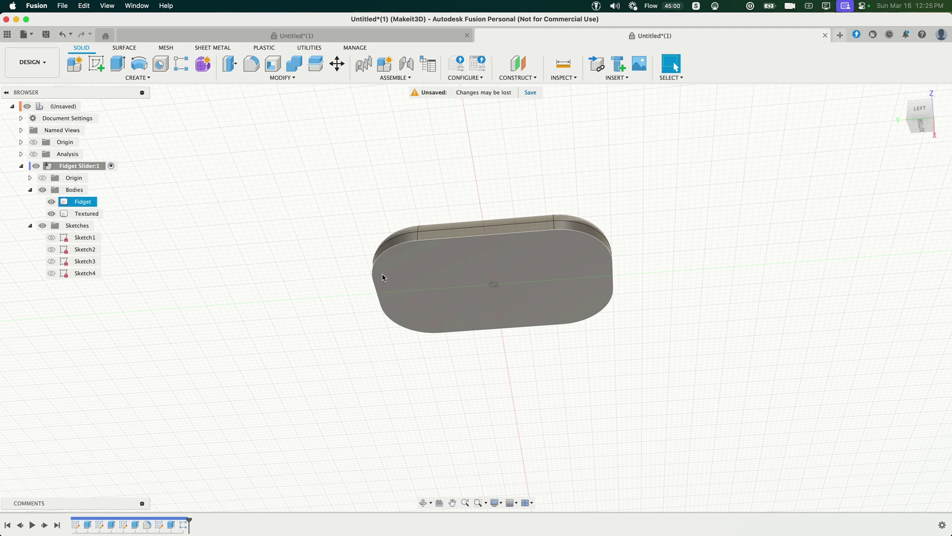
pyautogui.keyDown('shift'); pyautogui.moveTo(382, 277); pyautogui.dragTo(353, 323, button='middle'); pyautogui.keyUp('shift')
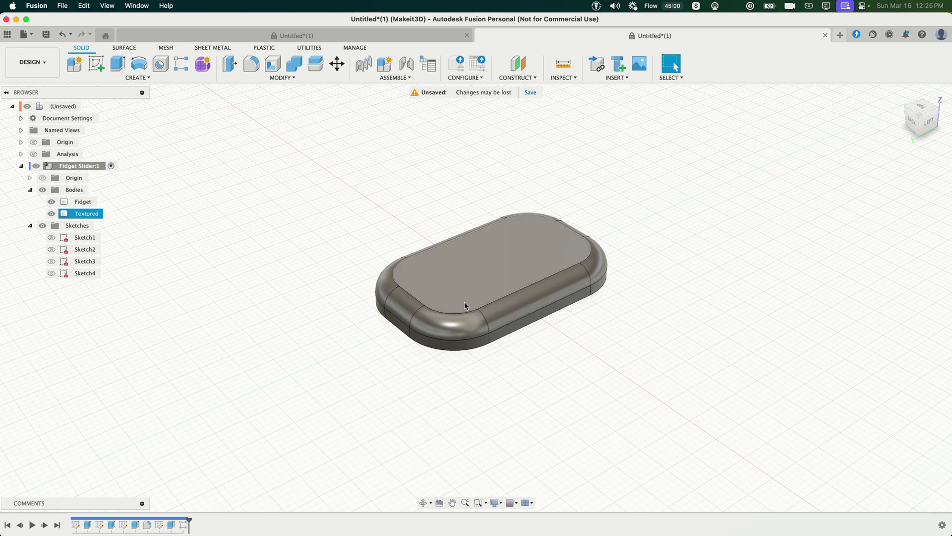
pyautogui.click(96, 167)
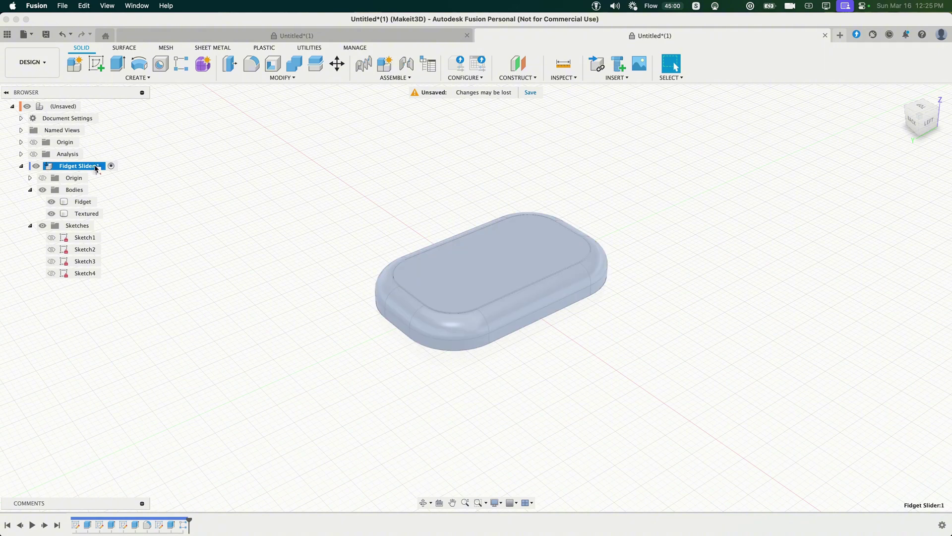
pyautogui.rightClick(96, 167)
pyautogui.click(156, 355)
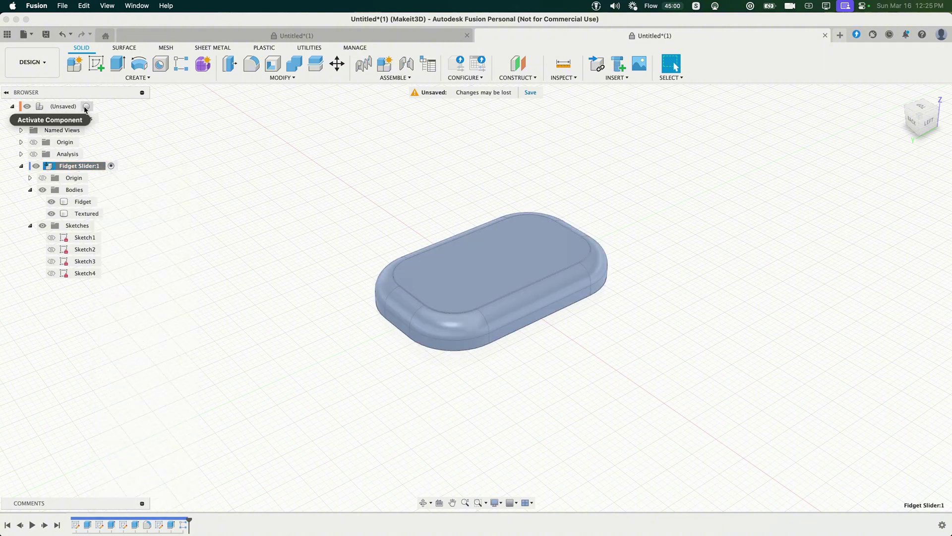
pyautogui.click(88, 106)
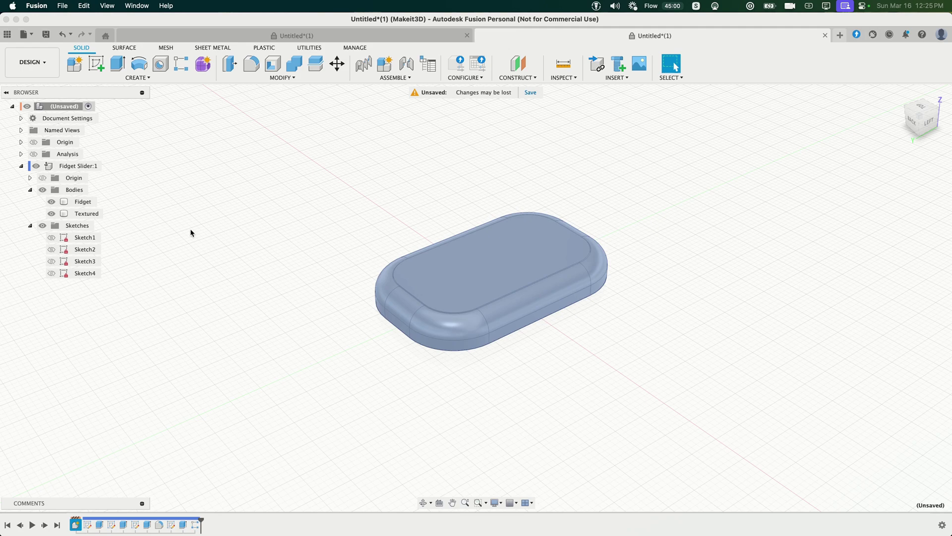
pyautogui.rightClick(60, 106)
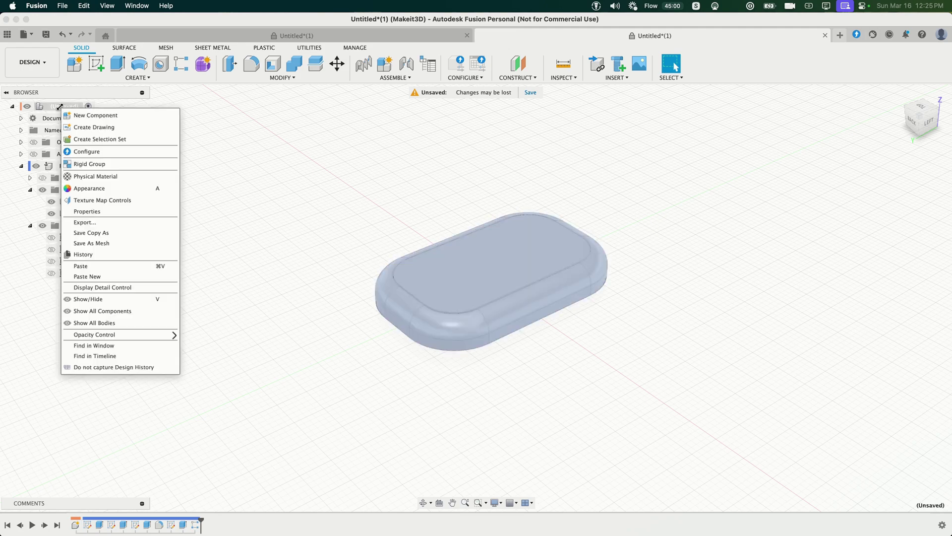
pyautogui.click(126, 276)
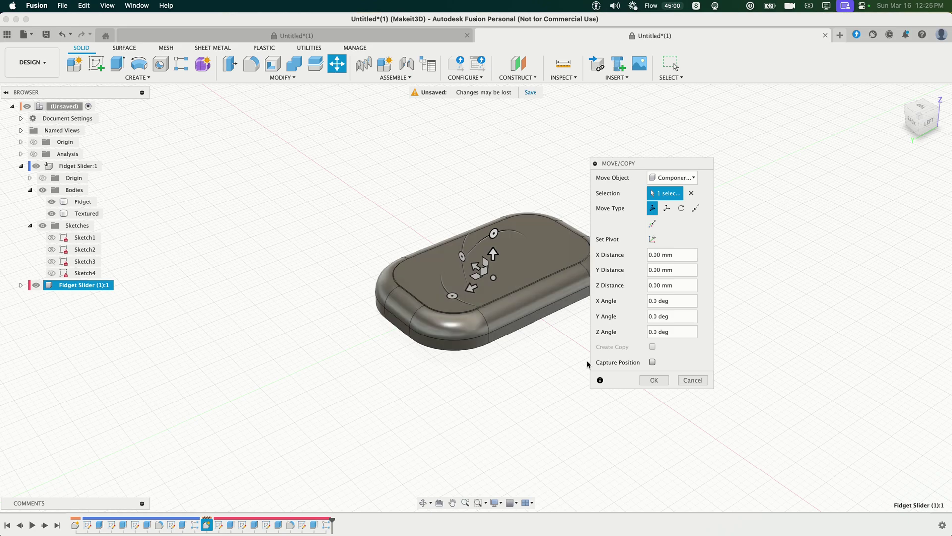
pyautogui.click(654, 379)
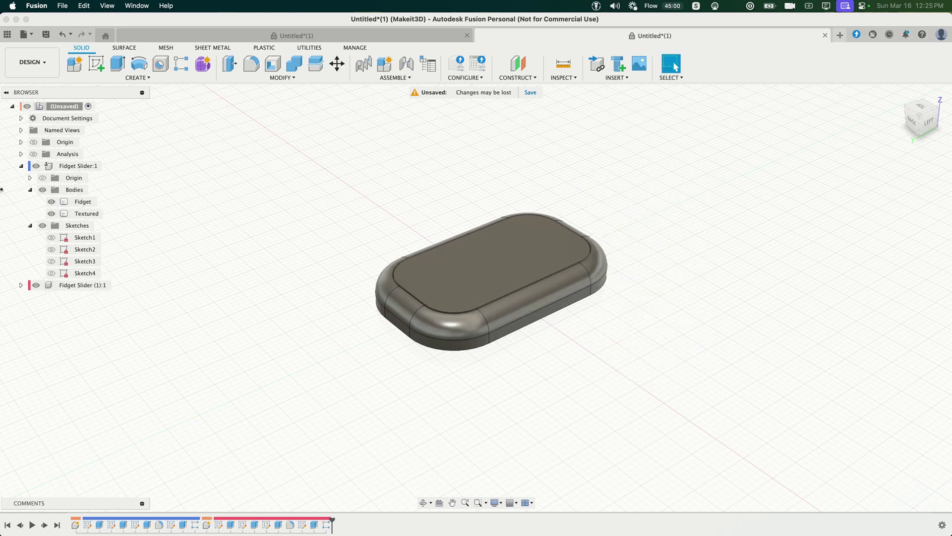
pyautogui.click(36, 166)
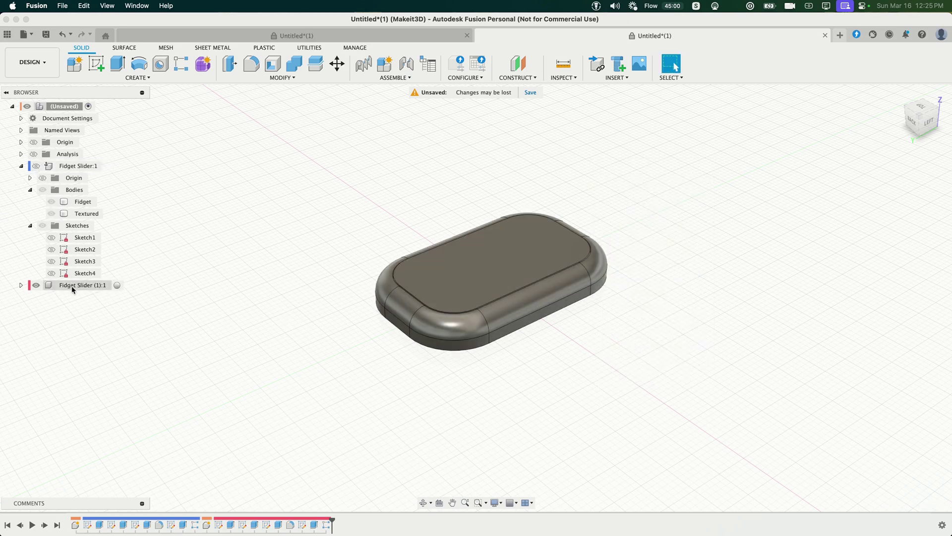
pyautogui.click(118, 285)
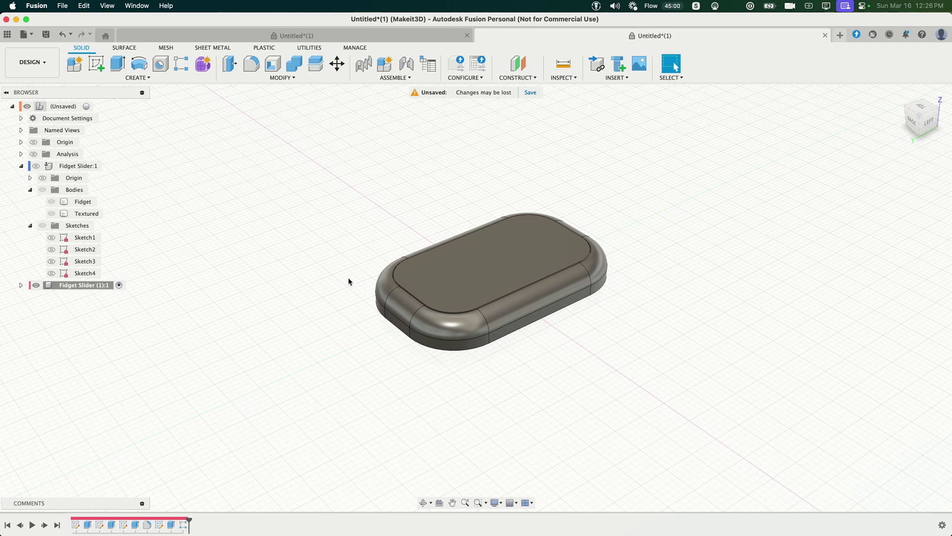
# Step: Sketch a narrow crosswise rectangle about 1.6 mm tall on the insert's top face, starting about 2 mm from its long edge
pyautogui.click(97, 69)
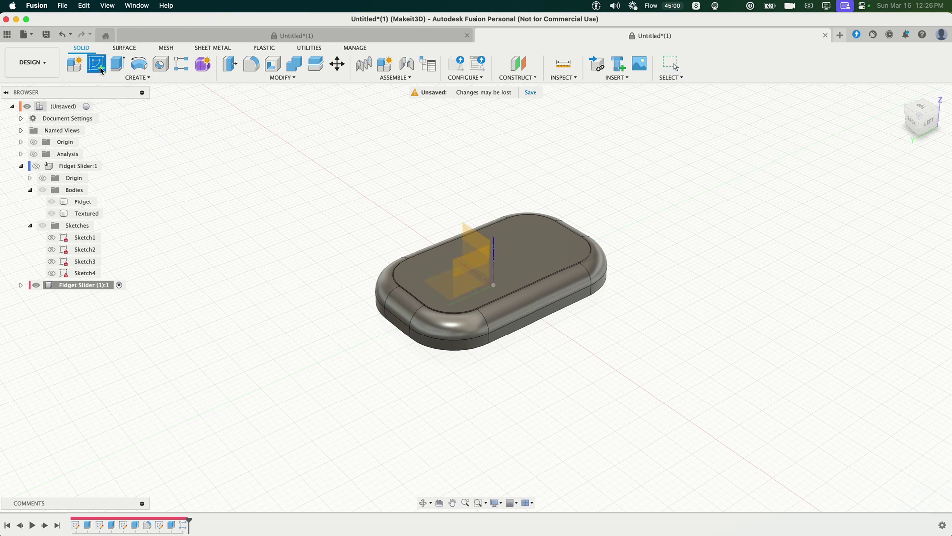
pyautogui.click(528, 265)
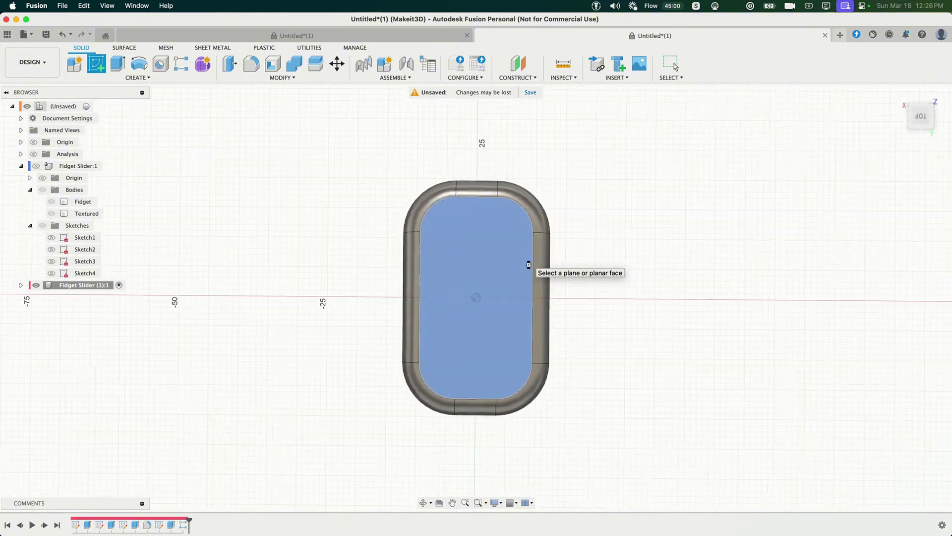
pyautogui.click(97, 64)
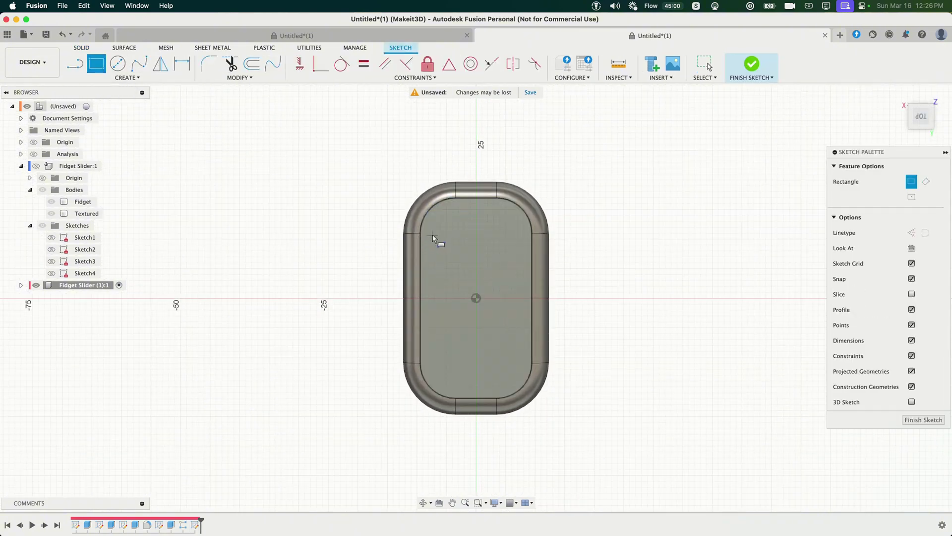
pyautogui.click(432, 235)
pyautogui.click(524, 245)
pyautogui.scroll(5, 485, 248)
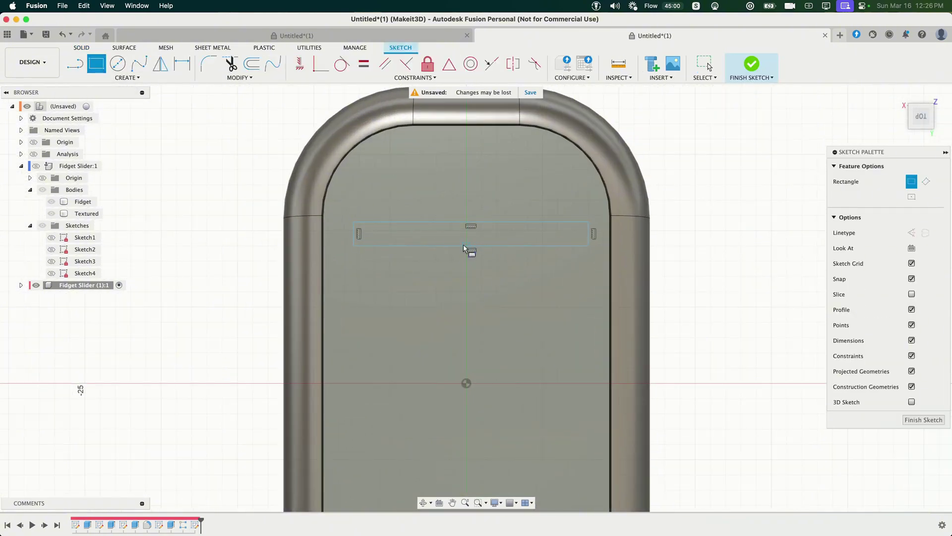
pyautogui.scroll(-3, 464, 245)
# Step: Dimension both short ends of the rectangle 1 mm from the insert's long edges
pyautogui.press('d')
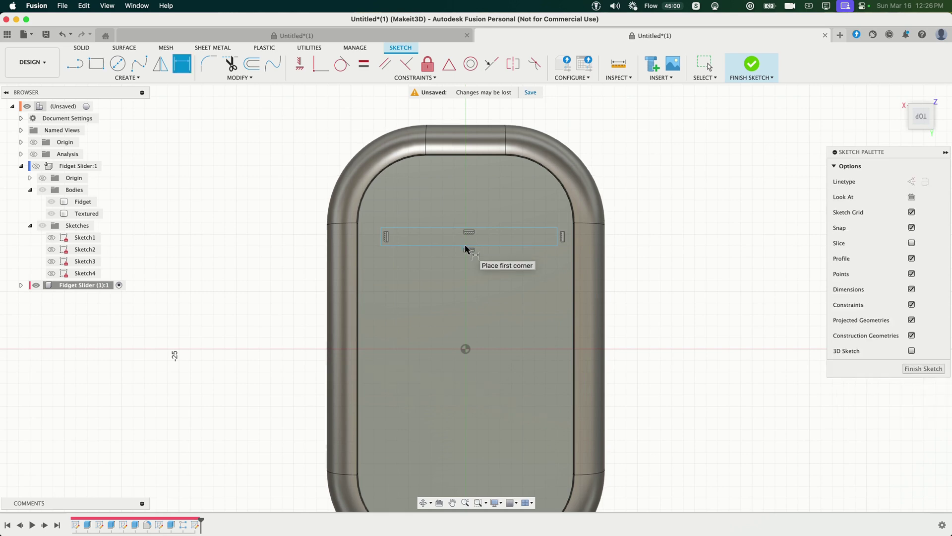
pyautogui.click(381, 238)
pyautogui.click(358, 245)
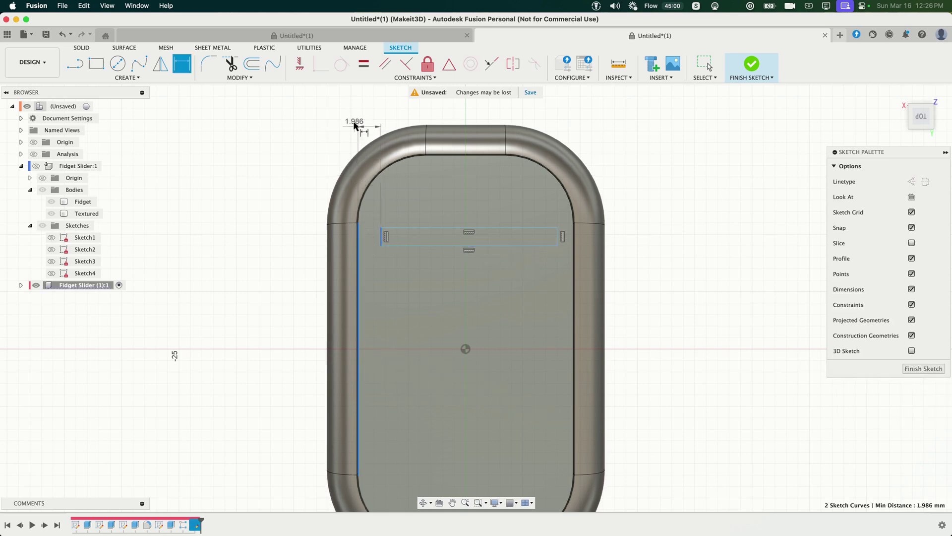
pyautogui.click(355, 125)
pyautogui.write('1.9856500918')
pyautogui.press('Return')
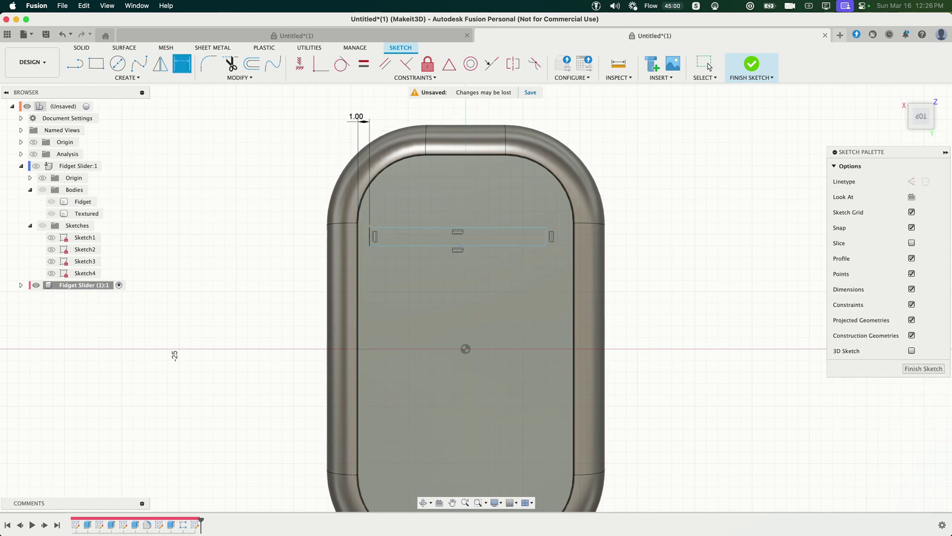
pyautogui.click(546, 242)
pyautogui.click(573, 240)
pyautogui.click(574, 120)
pyautogui.write('1')
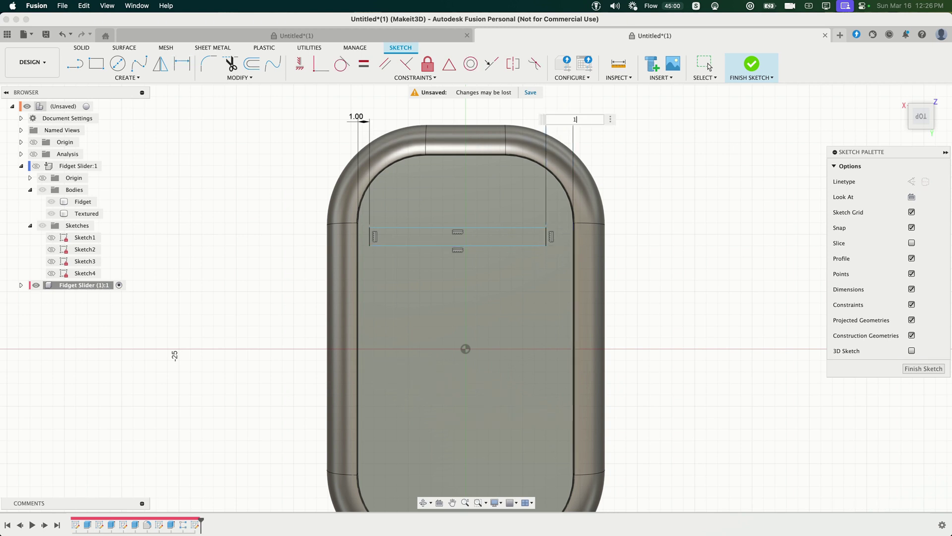
pyautogui.press('Return')
# Step: Dimension the rectangle's short side to 1.5 mm and leave the dimension command
pyautogui.click(446, 228)
pyautogui.click(445, 245)
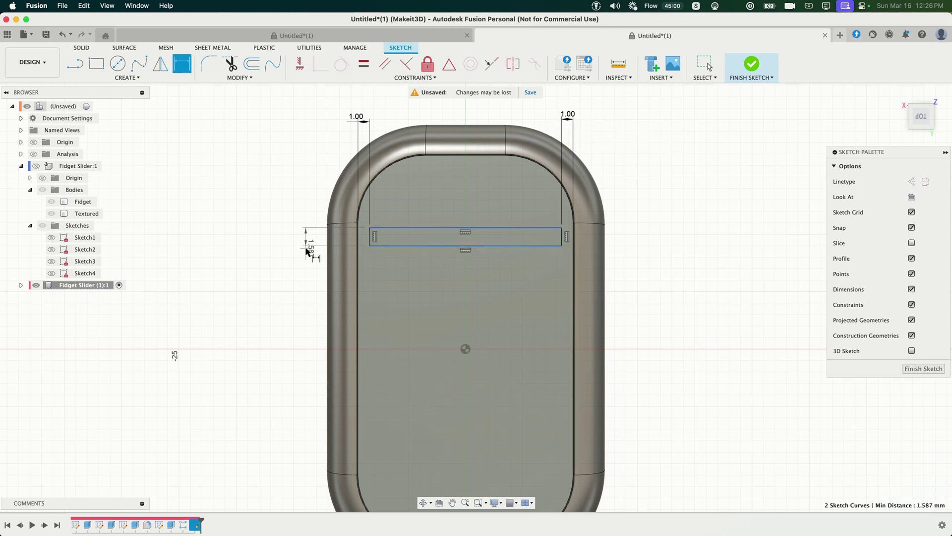
pyautogui.click(299, 247)
pyautogui.write('1')
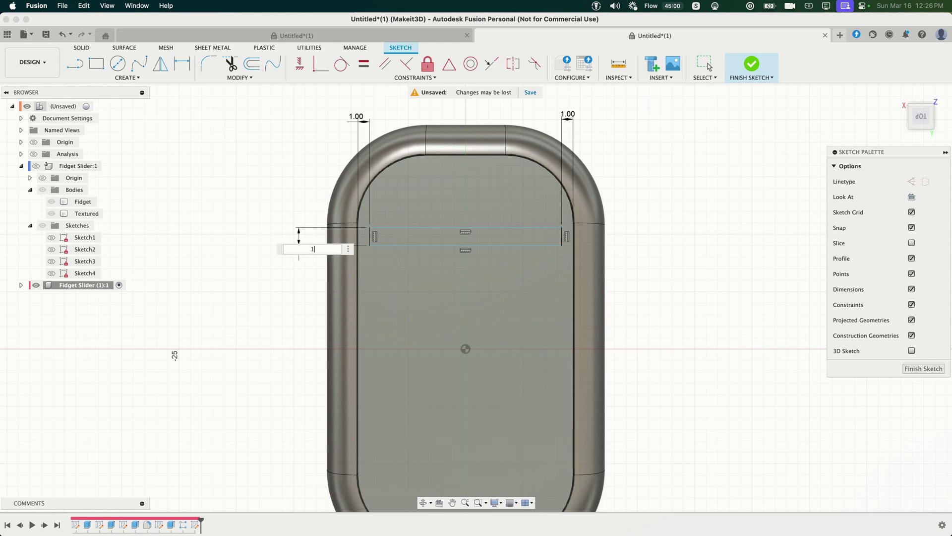
pyautogui.write('/5')
pyautogui.press('Return')
pyautogui.press('Escape')
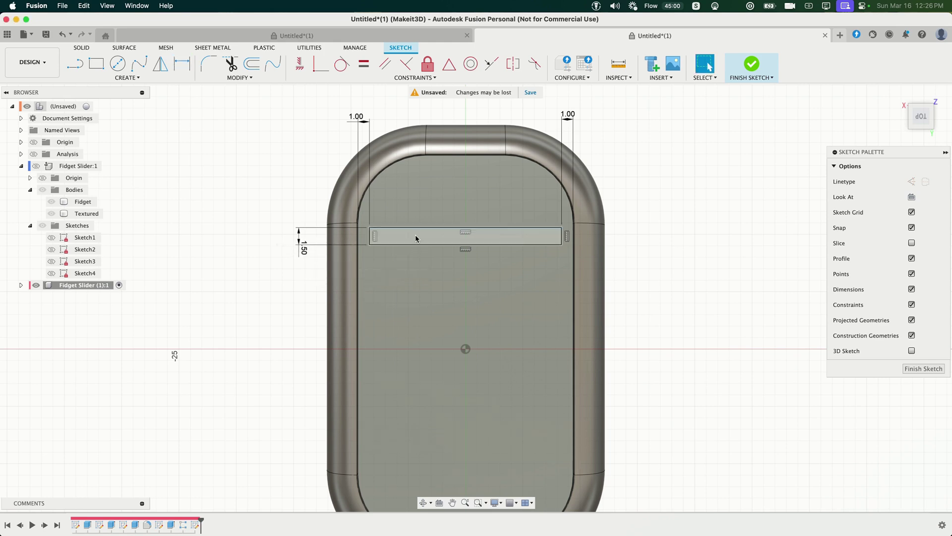
# Step: Extrude the narrow rectangle 1 mm upward from the insert's top face, joining it to the insert
pyautogui.click(415, 234)
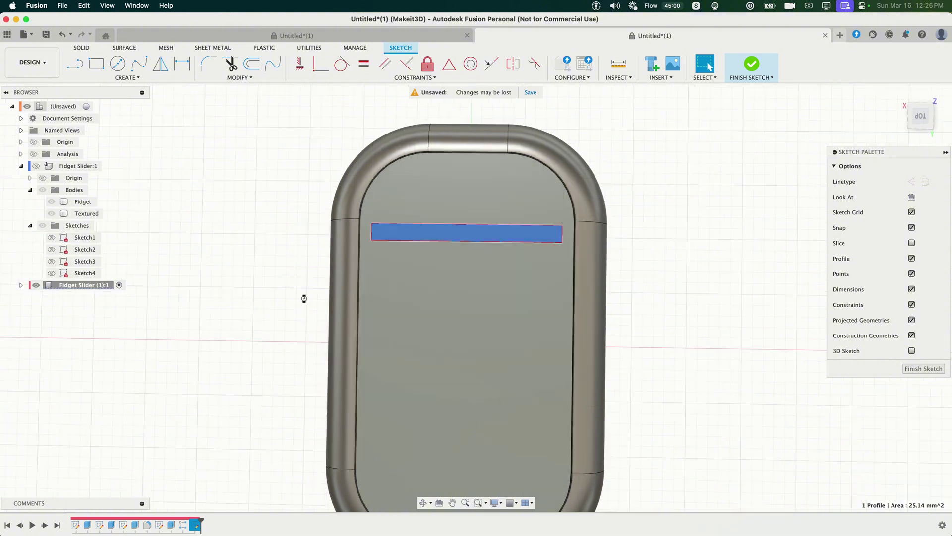
pyautogui.press('e')
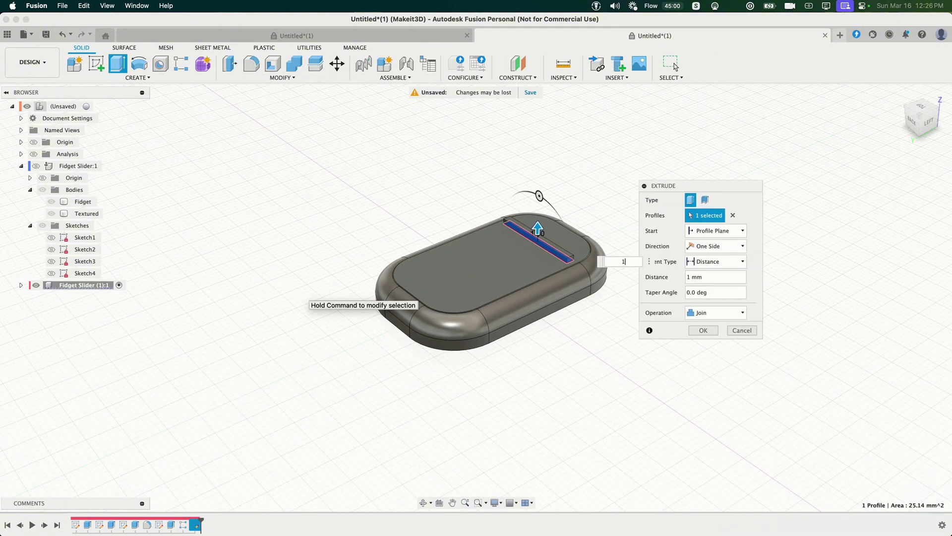
pyautogui.press('Return')
# Step: Fillet the raised bar's top edges and vertical corner edges with a constant radius of 0.5 mm
pyautogui.scroll(5, 537, 268)
pyautogui.keyDown('shift'); pyautogui.moveTo(538, 267); pyautogui.dragTo(407, 266, button='middle'); pyautogui.keyUp('shift')
pyautogui.press('f')
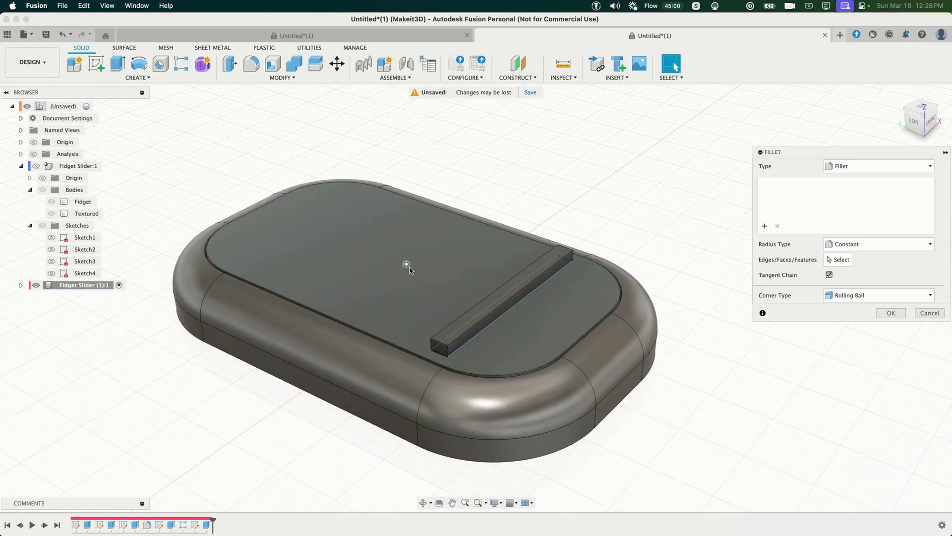
pyautogui.click(499, 291)
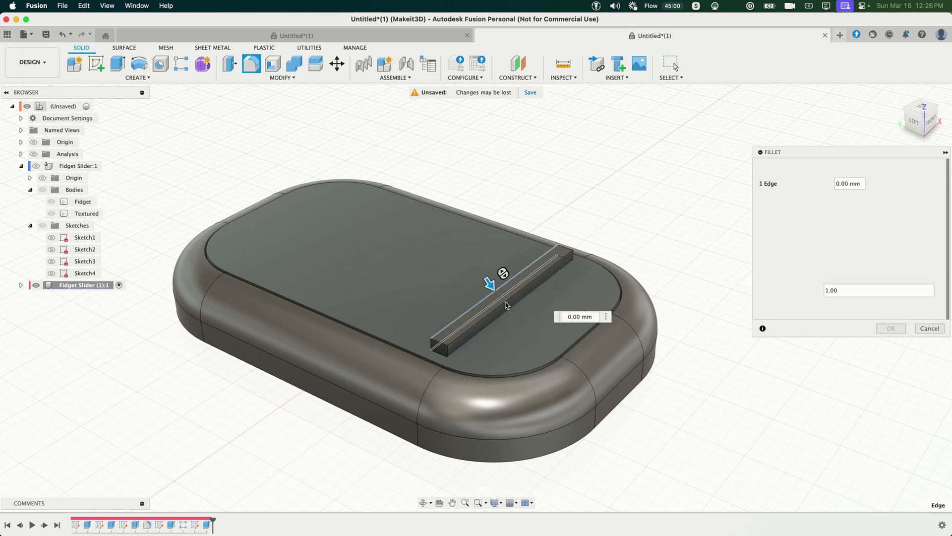
pyautogui.click(571, 253)
pyautogui.click(573, 256)
pyautogui.click(565, 247)
pyautogui.click(558, 250)
pyautogui.click(440, 343)
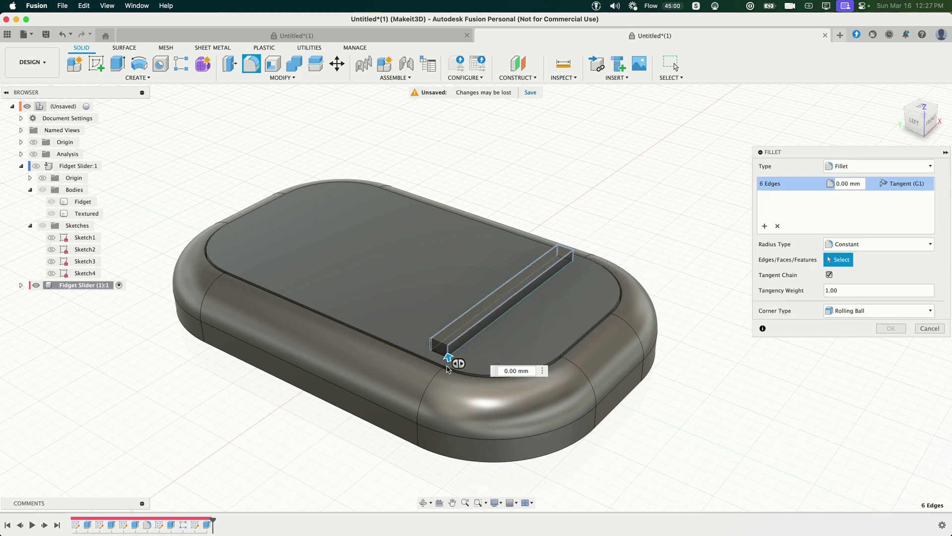
pyautogui.click(431, 345)
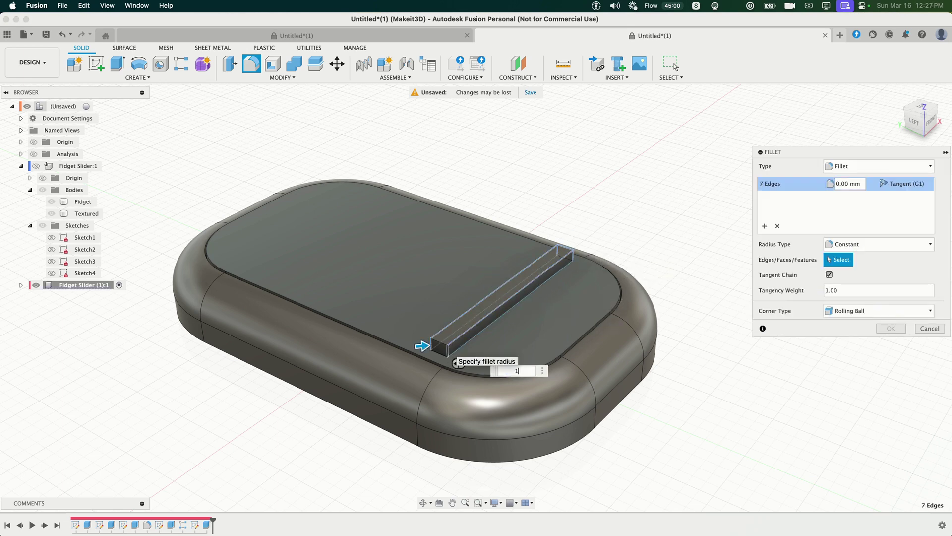
pyautogui.write('1')
pyautogui.press('Return')
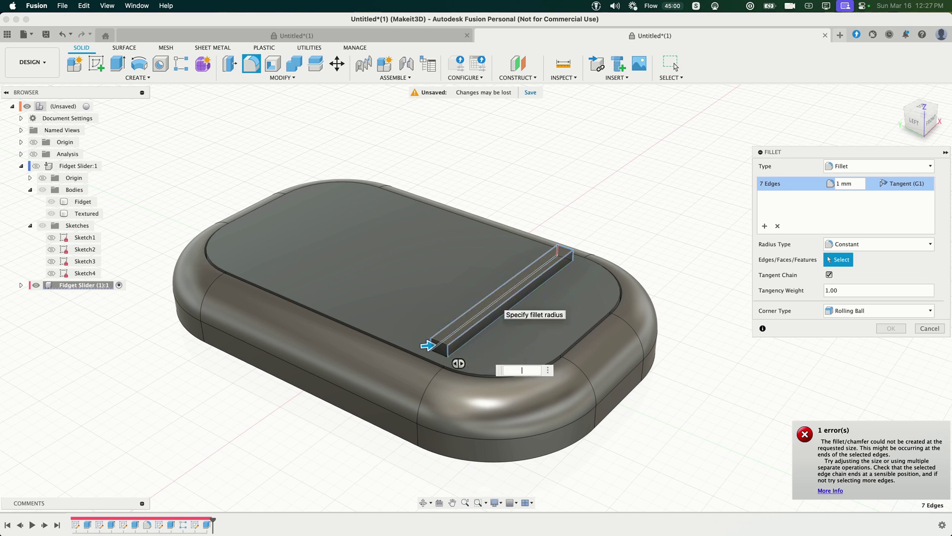
pyautogui.write('.5')
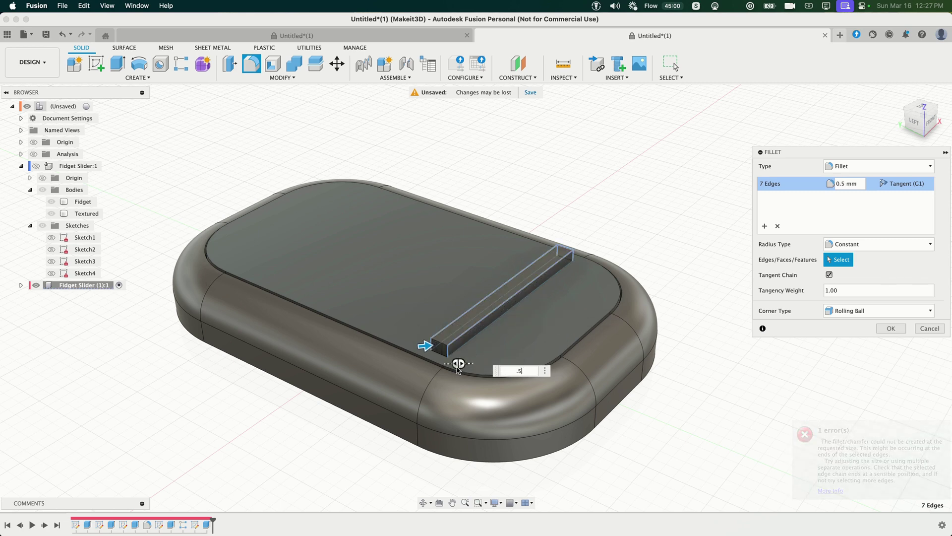
pyautogui.click(438, 345)
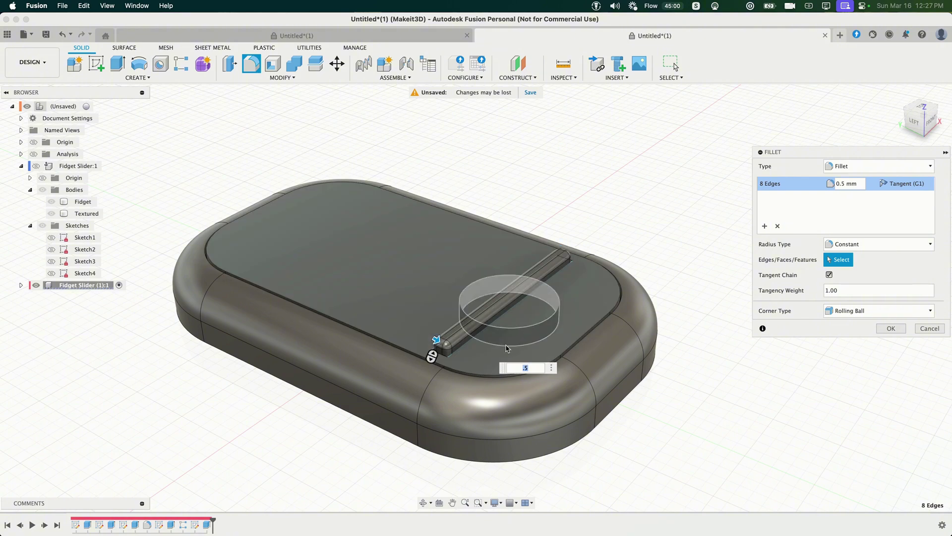
# Step: Try a 1 mm radius on the bar's eight-edge fillet, return it to 0.5 mm and confirm the fillet
pyautogui.scroll(2, 436, 342)
pyautogui.scroll(2, 451, 337)
pyautogui.write('1')
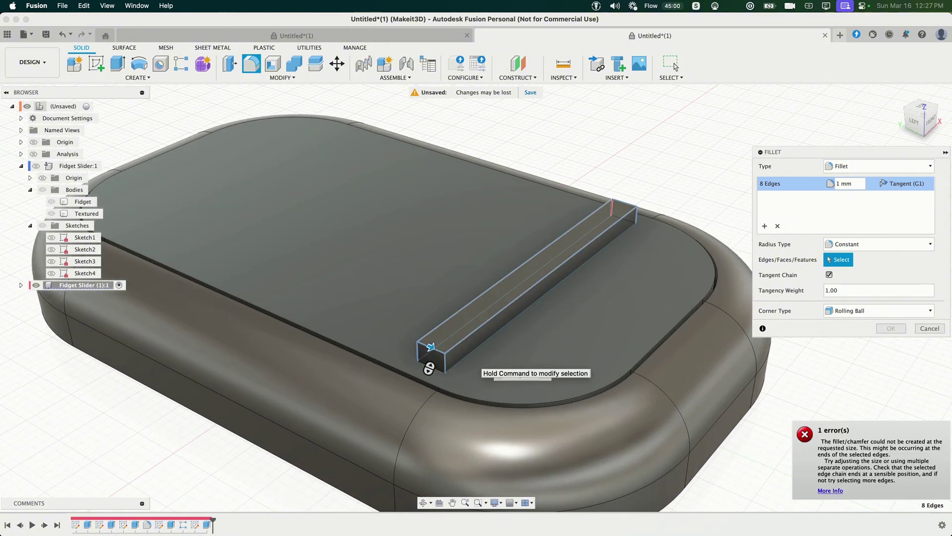
pyautogui.press('BackSpace')
pyautogui.write('.5')
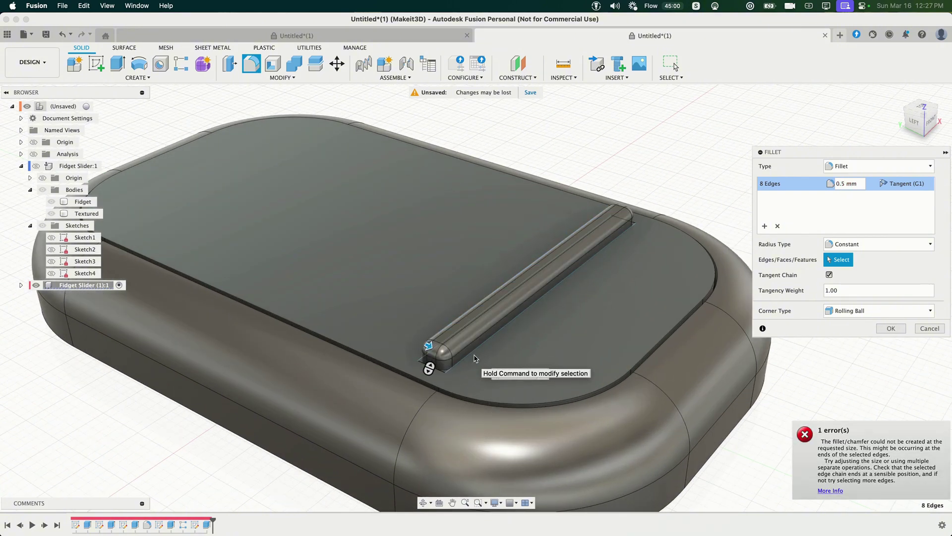
pyautogui.press('Return')
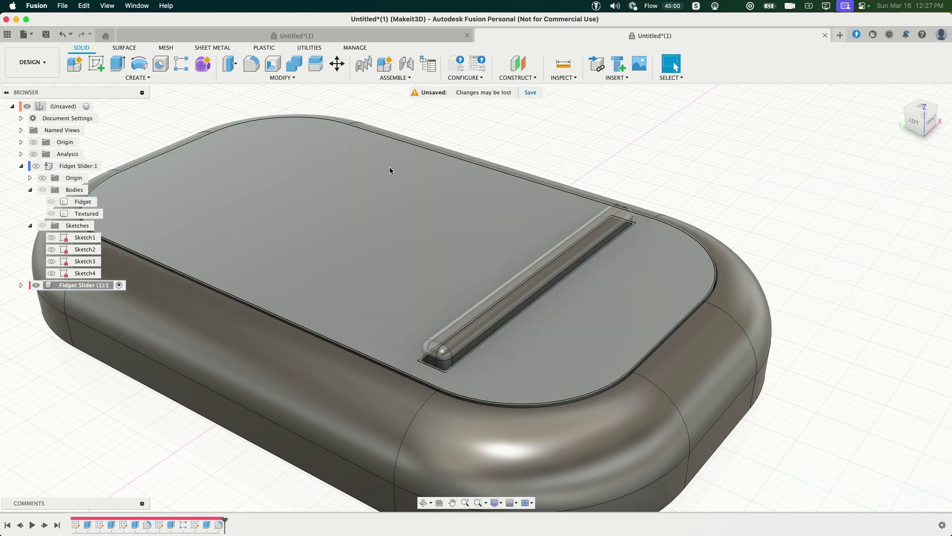
# Step: Set up a Pattern on Path of the bar's extrude and fillet features along the base's long straight side edge
pyautogui.write('spattern')
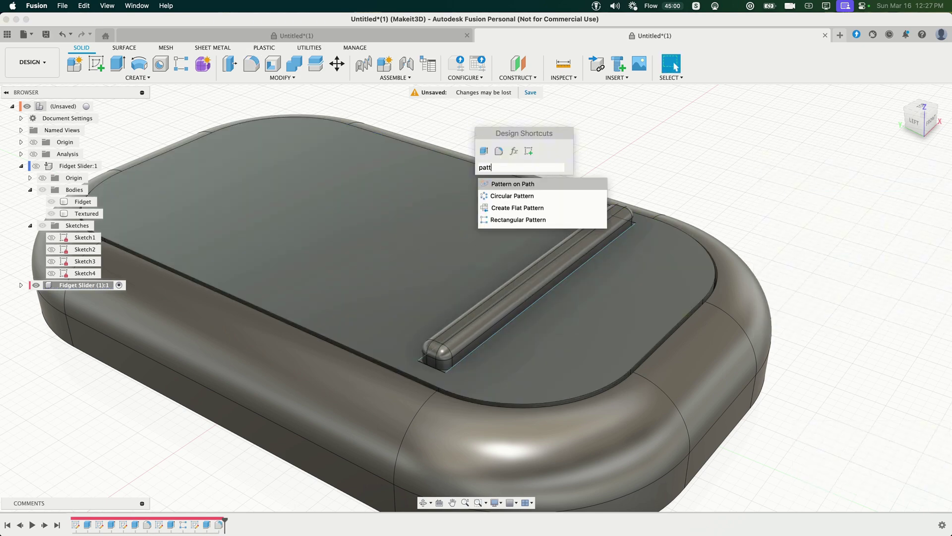
pyautogui.click(602, 206)
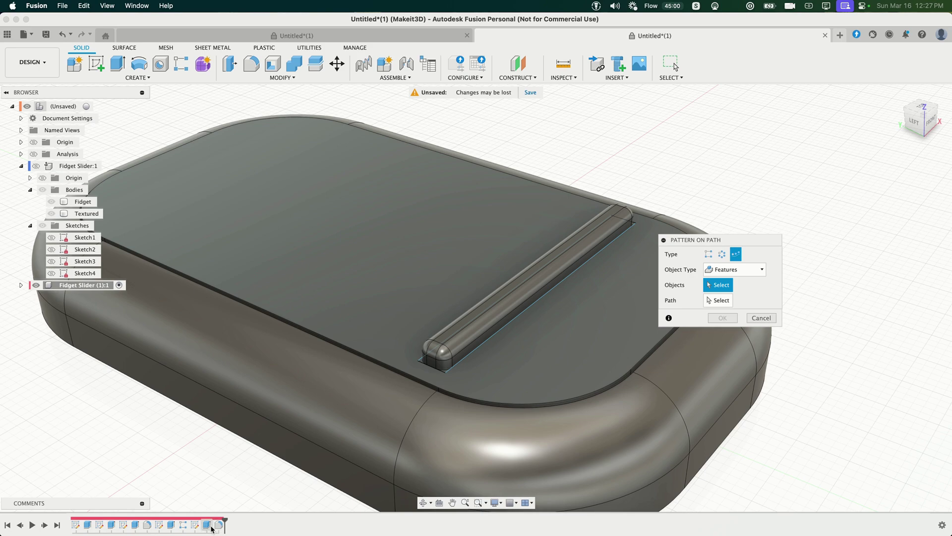
pyautogui.click(209, 526)
pyautogui.click(219, 525)
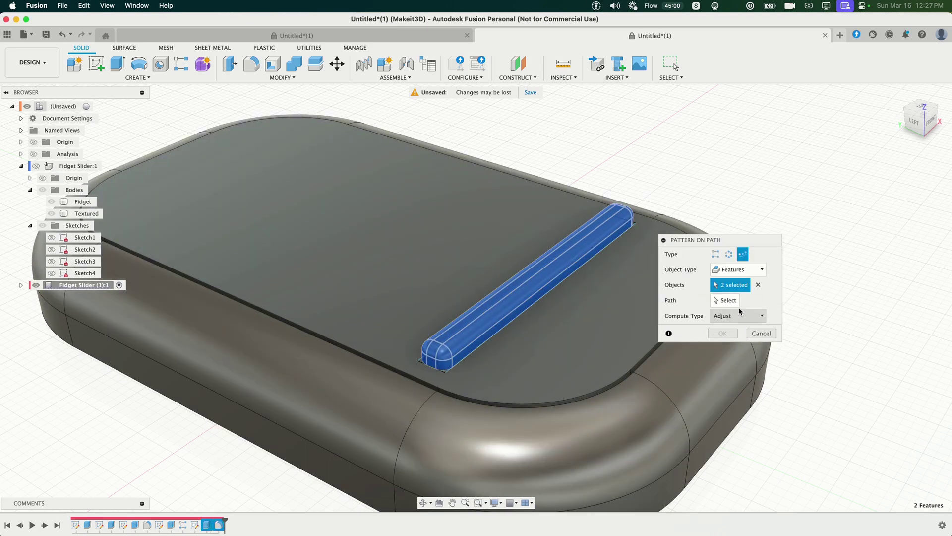
pyautogui.click(726, 300)
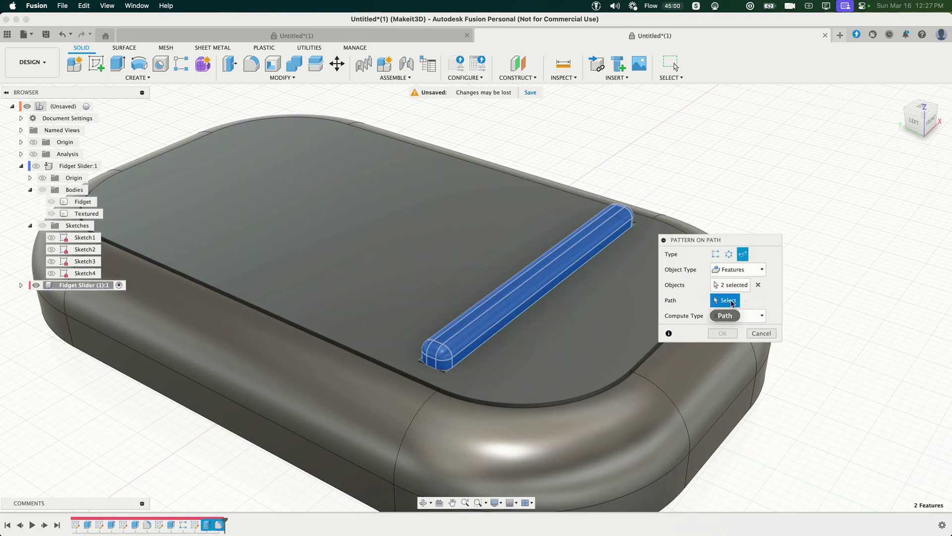
pyautogui.click(221, 396)
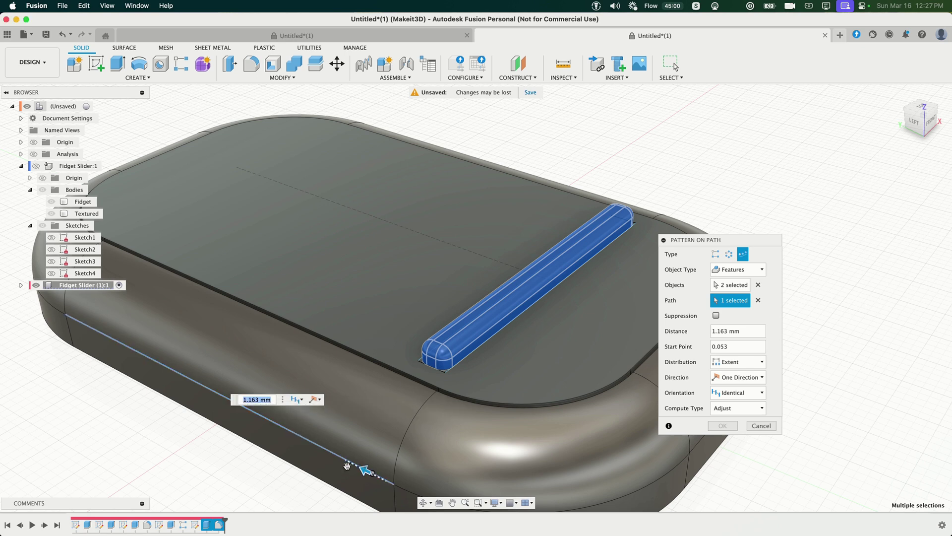
# Step: Spread the bar pattern over about 21.5 mm along the path with a quantity of 5 and confirm it
pyautogui.moveTo(347, 465); pyautogui.dragTo(49, 342)
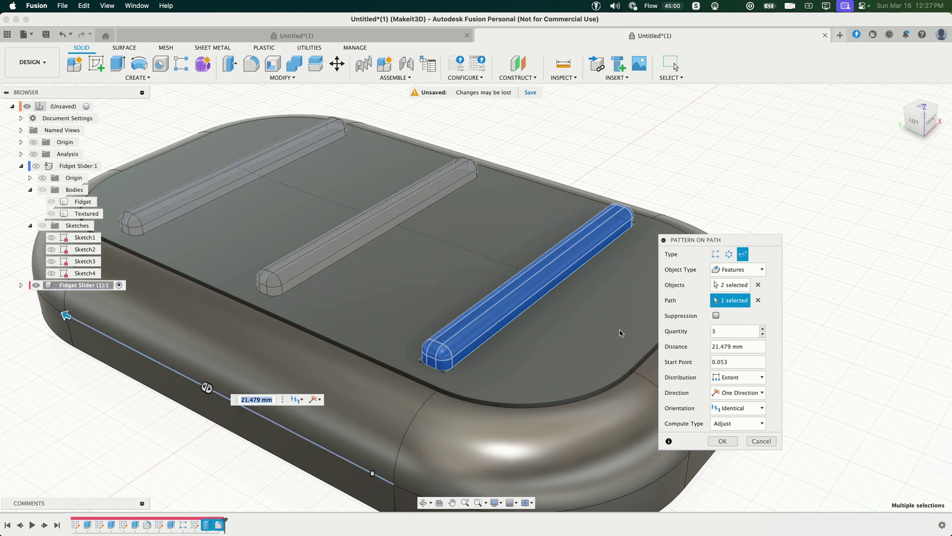
pyautogui.click(763, 327)
pyautogui.click(763, 328)
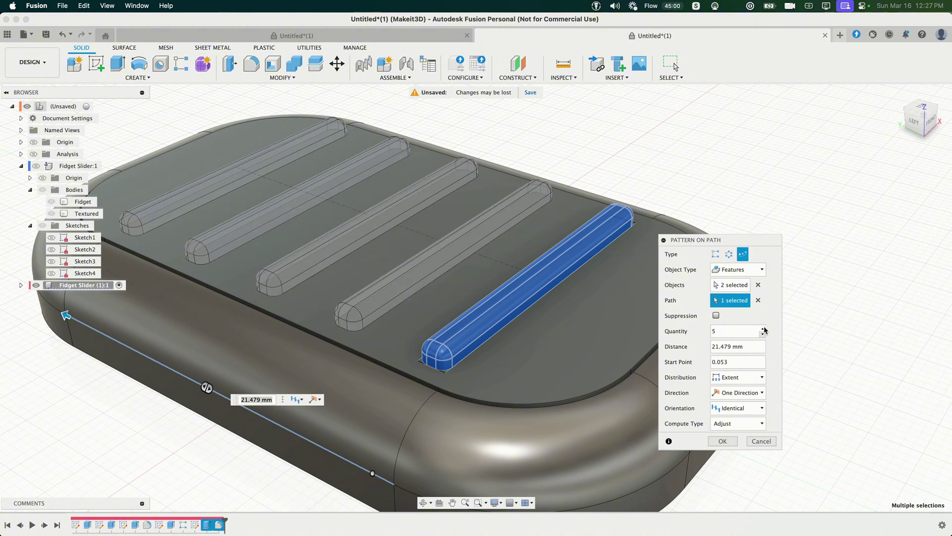
pyautogui.scroll(-5, 355, 358)
pyautogui.keyDown('shift'); pyautogui.moveTo(355, 358); pyautogui.dragTo(389, 395, button='middle'); pyautogui.keyUp('shift')
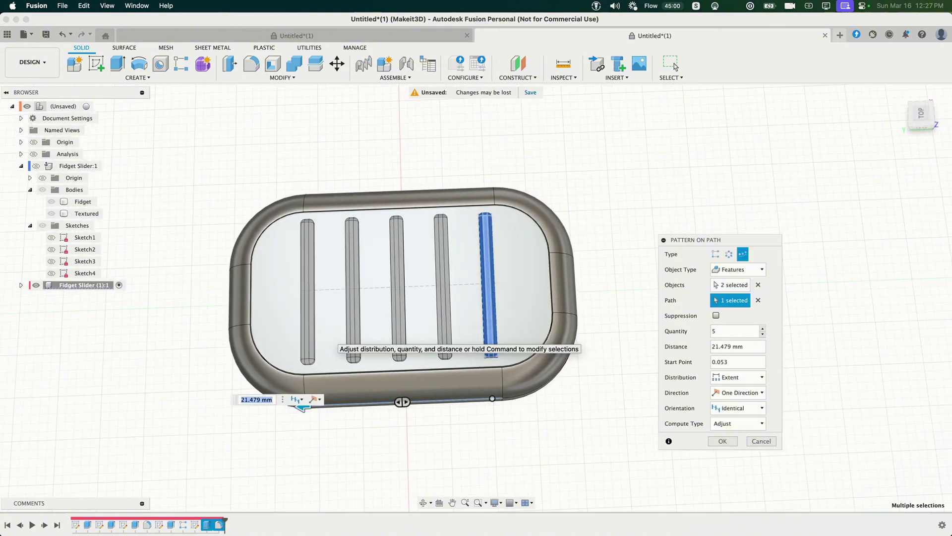
pyautogui.press('Return')
pyautogui.keyDown('shift'); pyautogui.moveTo(167, 352); pyautogui.dragTo(273, 298, button='middle'); pyautogui.keyUp('shift')
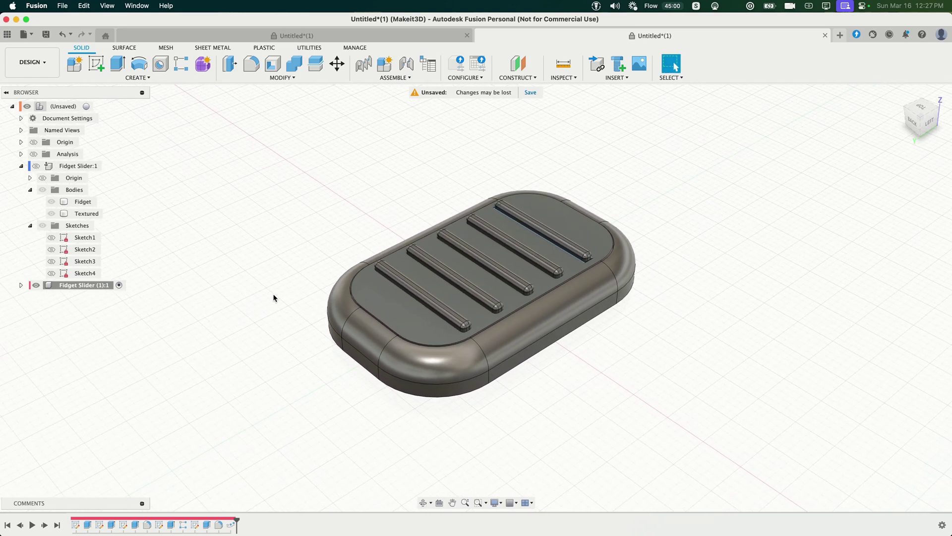
# Step: Search the appearance library for white and apply Plastic - Matte (White) to the insert with the raised bars
pyautogui.press('a')
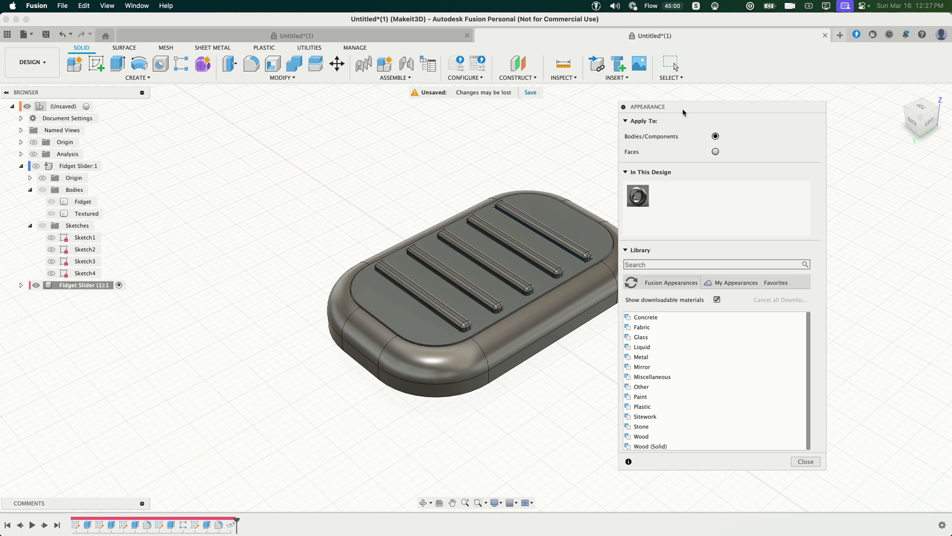
pyautogui.click(670, 265)
pyautogui.write('whit')
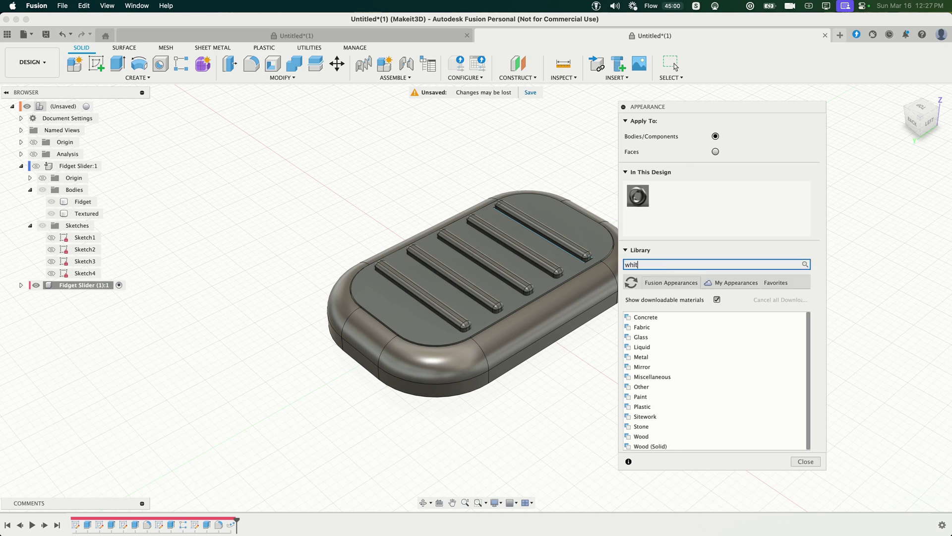
pyautogui.write('e')
pyautogui.scroll(-5, 714, 372)
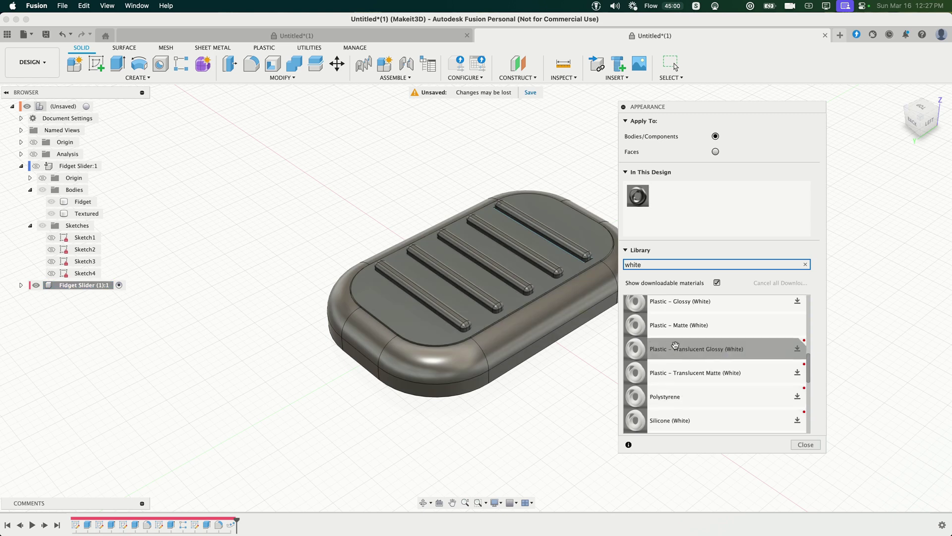
pyautogui.moveTo(675, 326); pyautogui.dragTo(471, 292)
# Step: Search the appearances for red, apply Plastic - Matte (Red) to the outer slider body and close the appearance settings
pyautogui.moveTo(644, 265); pyautogui.dragTo(601, 272)
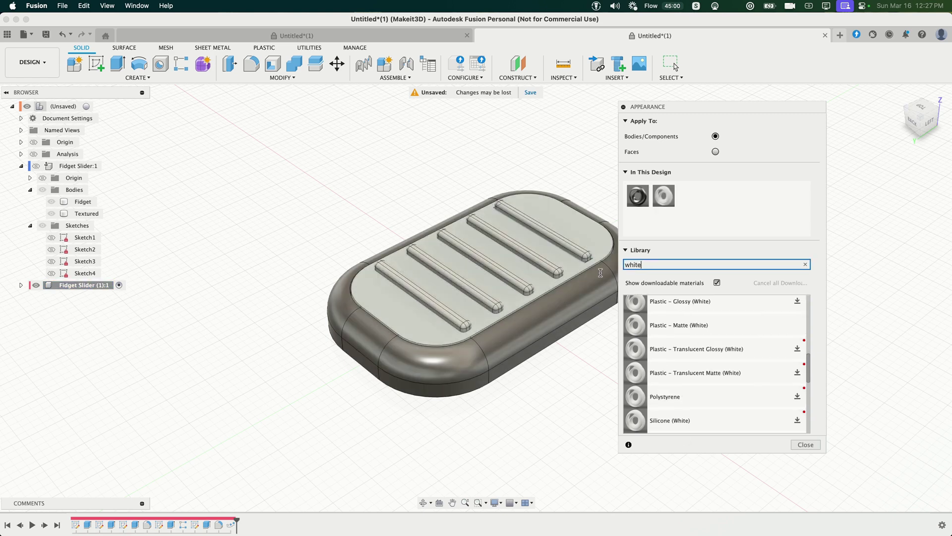
pyautogui.write('d')
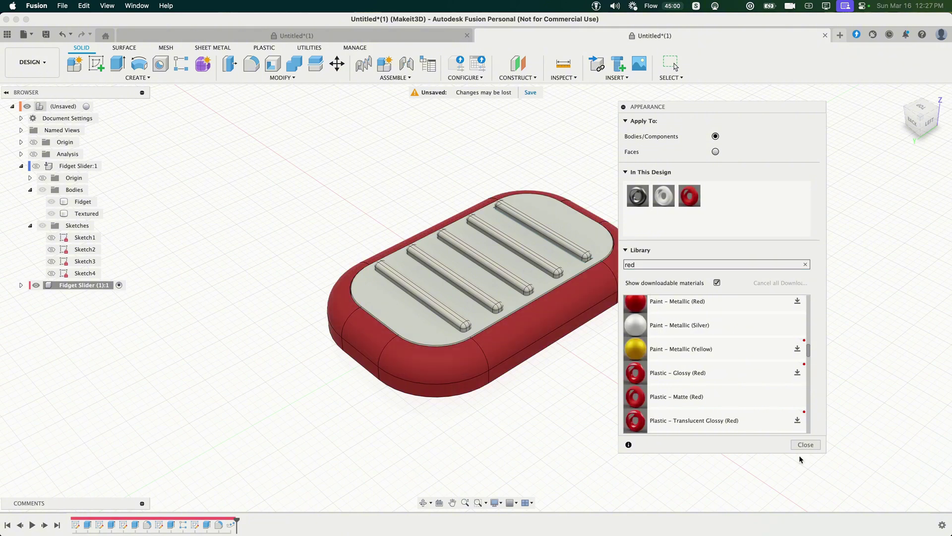
pyautogui.moveTo(643, 106); pyautogui.dragTo(472, 109)
pyautogui.click(635, 447)
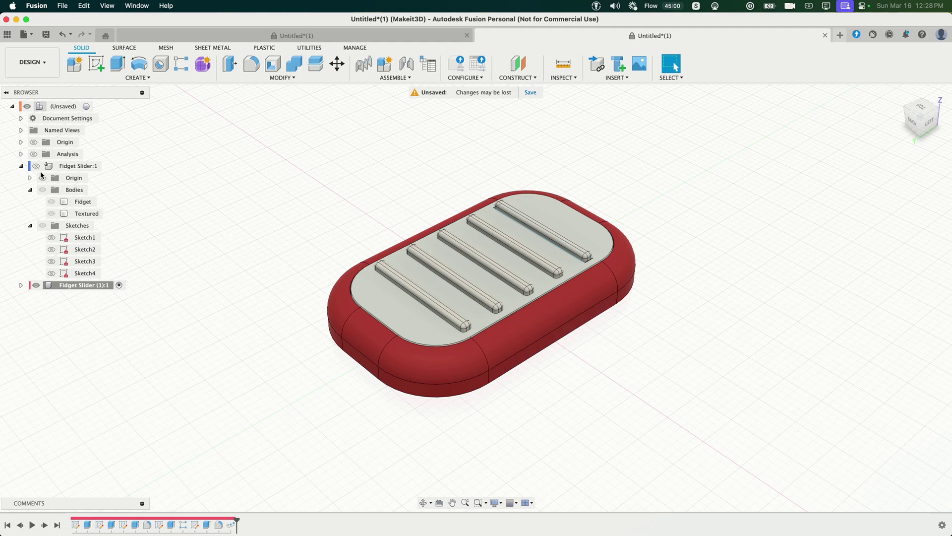
# Step: Copy the original Fidget Slider component and paste it into the top-level design as a new independent component without moving it
pyautogui.rightClick(68, 167)
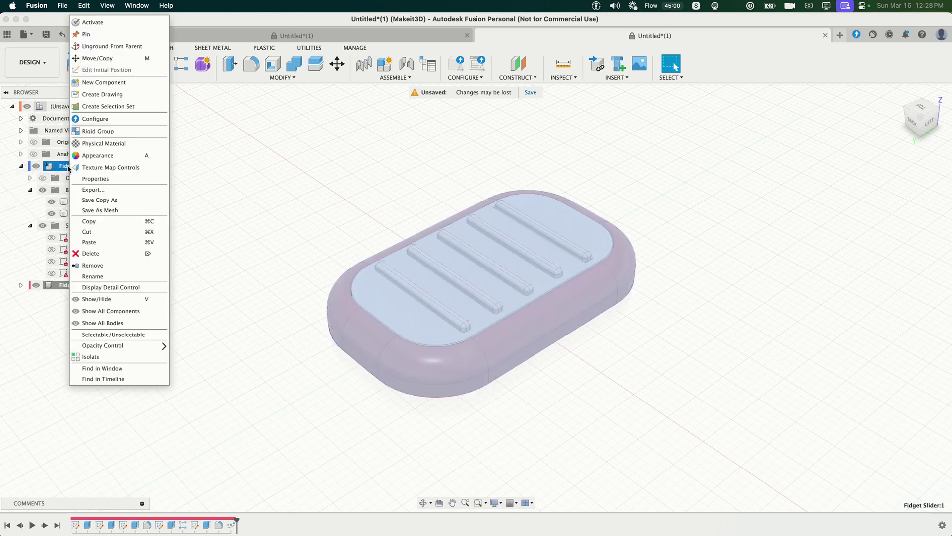
pyautogui.click(89, 221)
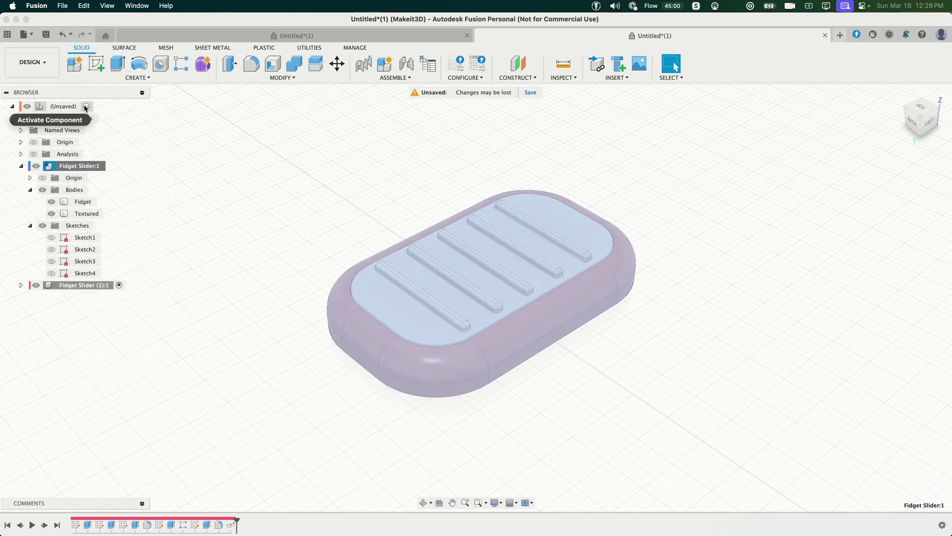
pyautogui.click(85, 106)
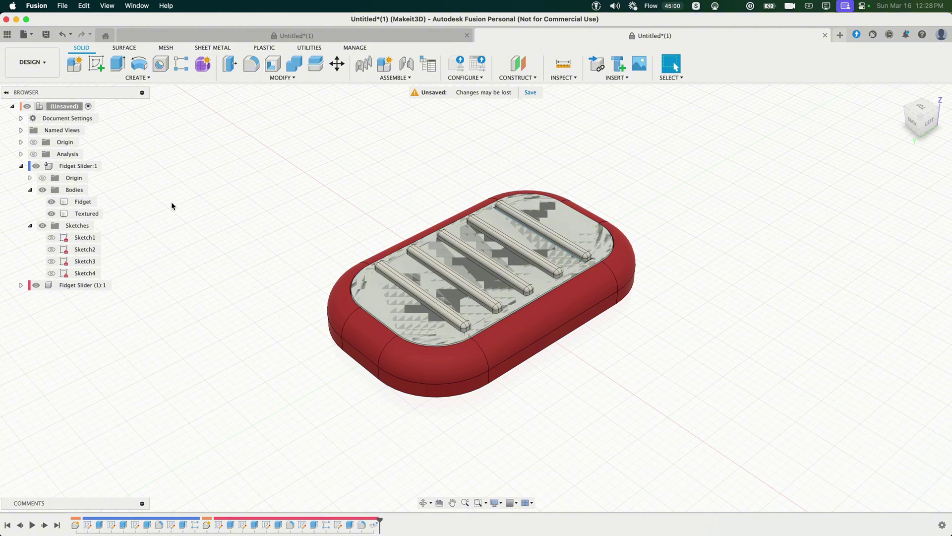
pyautogui.rightClick(125, 241)
pyautogui.click(118, 276)
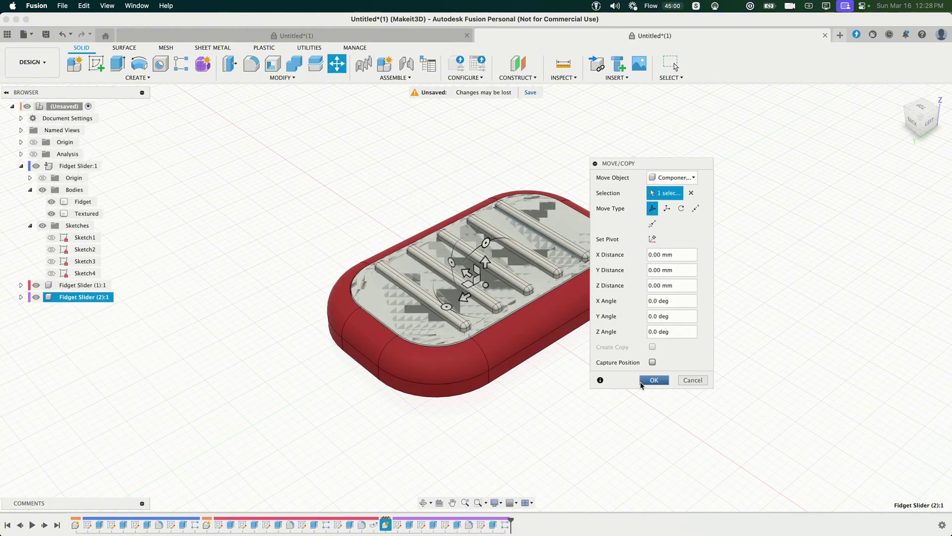
pyautogui.click(653, 381)
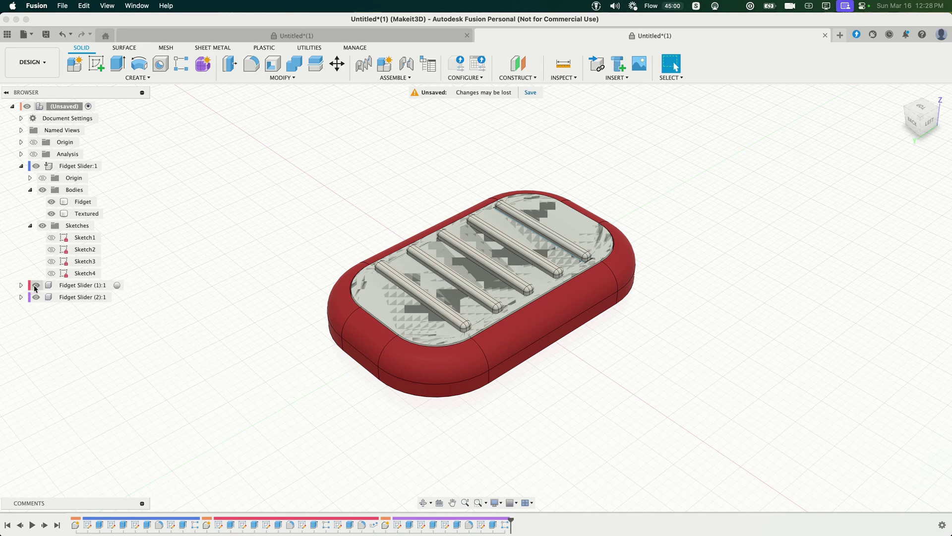
# Step: Hide the original slider and the barred slider, and activate the newly pasted Fidget Slider (2) component
pyautogui.click(36, 285)
pyautogui.click(36, 166)
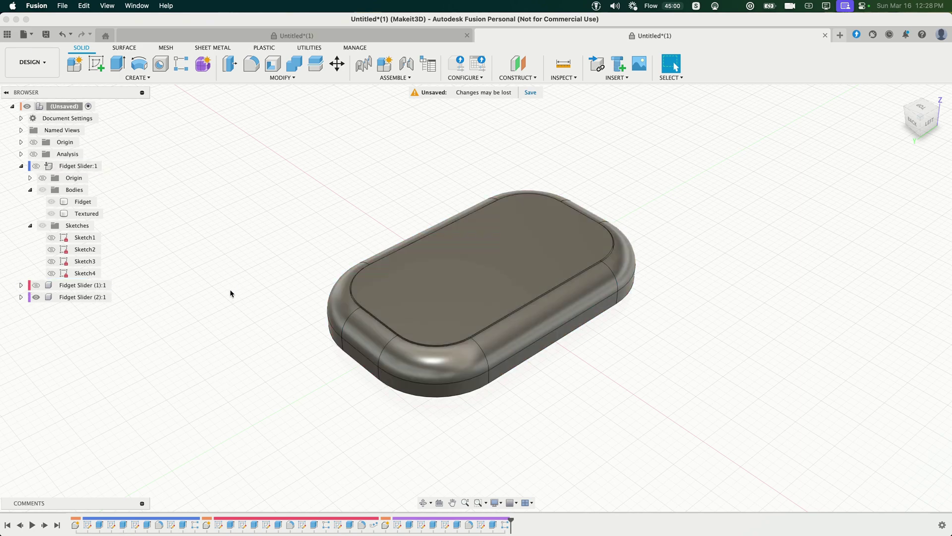
pyautogui.click(118, 296)
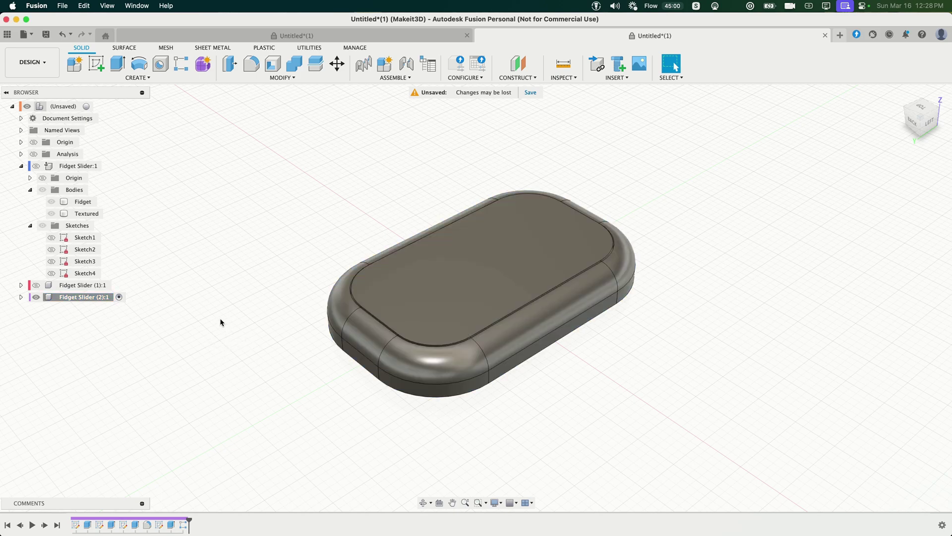
# Step: Start a new sketch on the flat top face of the insert in the Fidget Slider (2) component
pyautogui.click(96, 64)
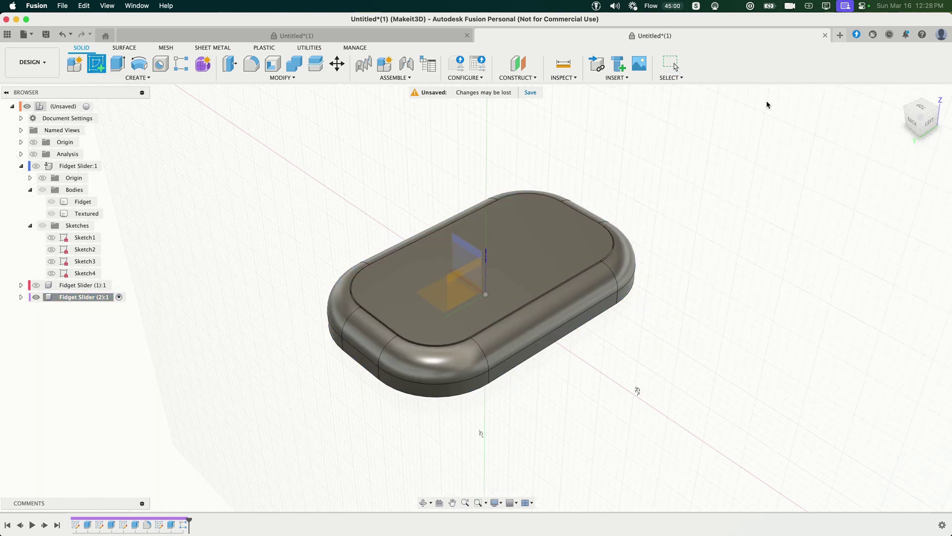
pyautogui.click(915, 110)
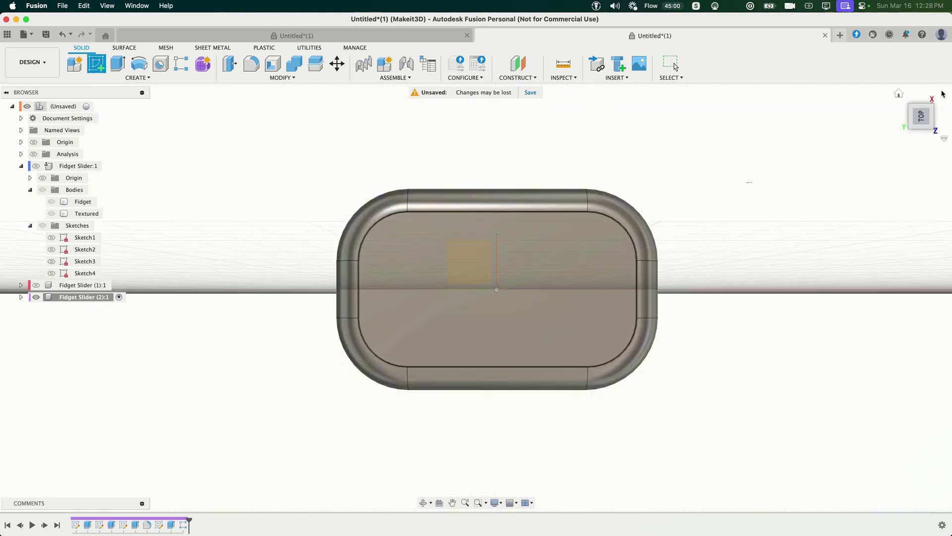
pyautogui.click(934, 92)
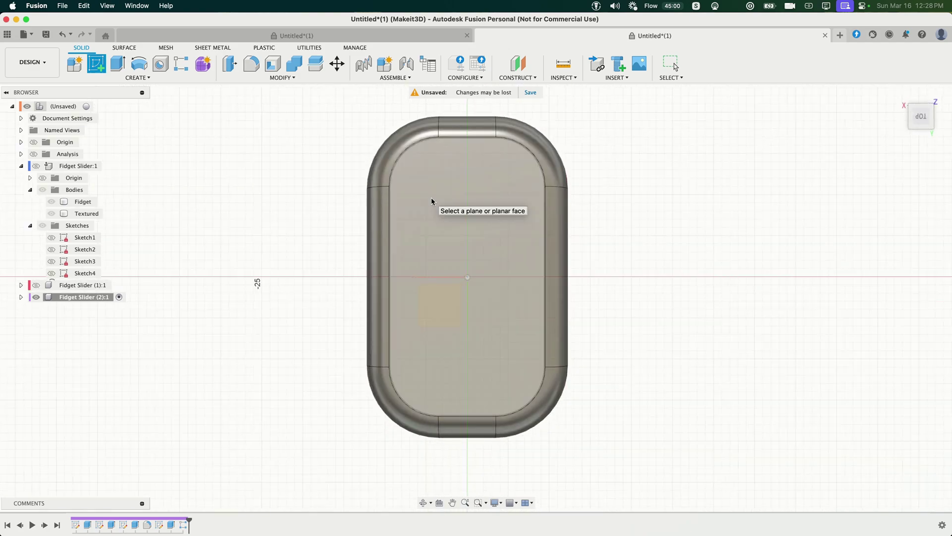
pyautogui.click(470, 209)
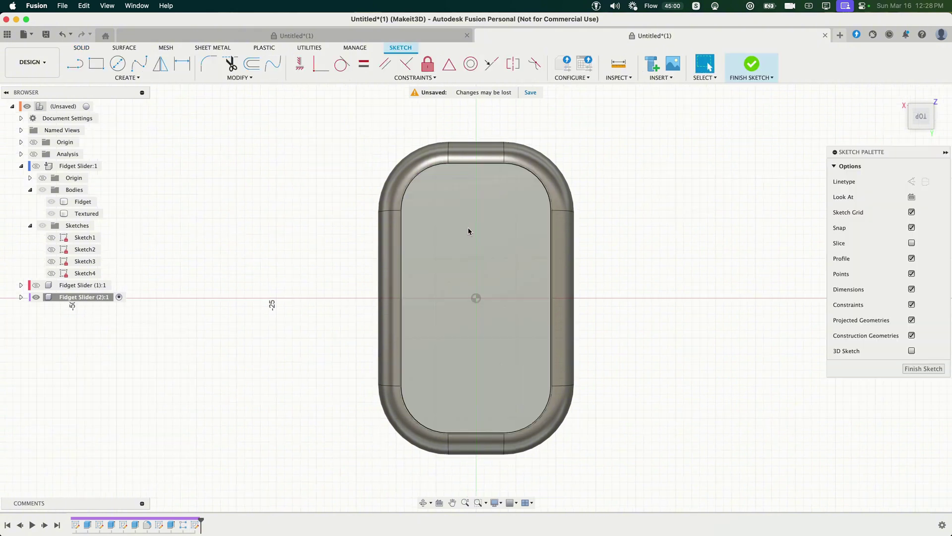
pyautogui.scroll(2, 469, 231)
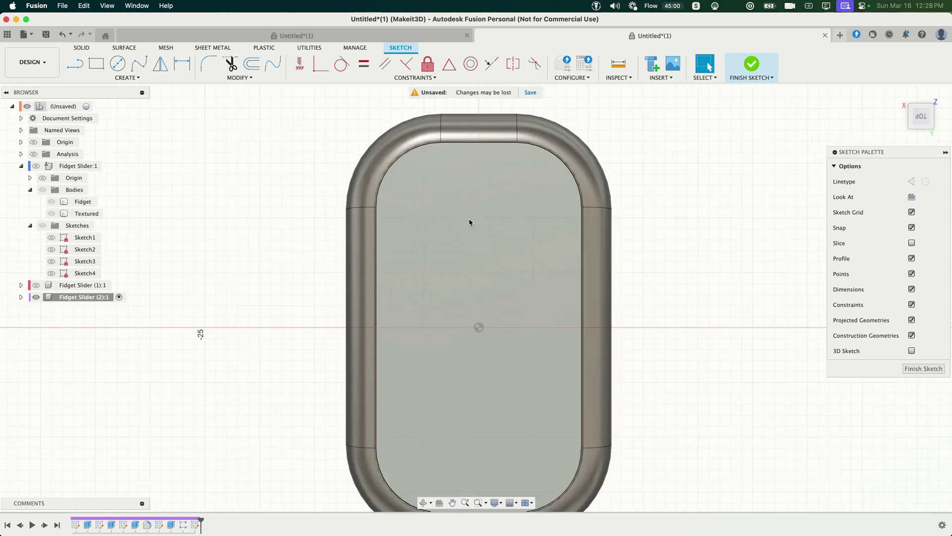
# Step: Draw a small closed four-sided outline about 2 mm wide, tilted, in the upper half of the face beside the centreline
pyautogui.press('l')
pyautogui.click(430, 218)
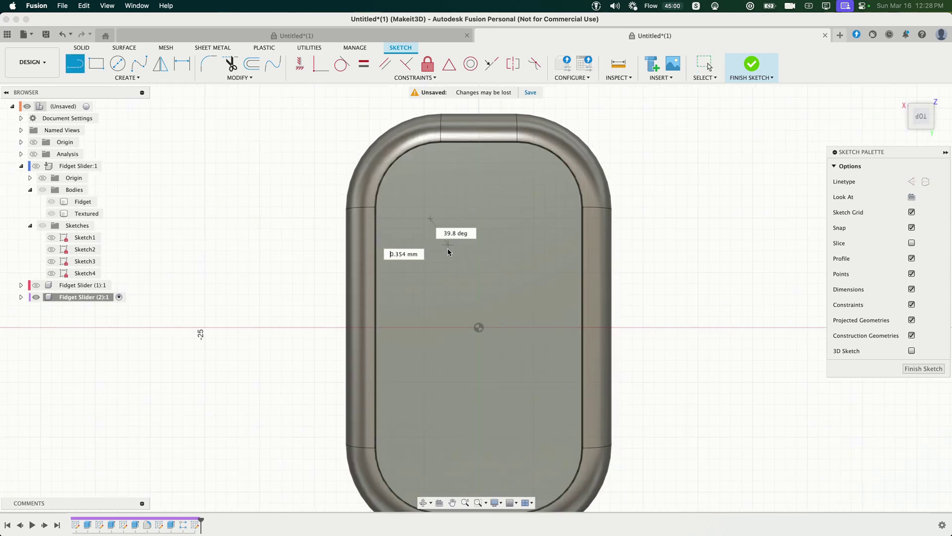
pyautogui.click(448, 248)
pyautogui.click(468, 237)
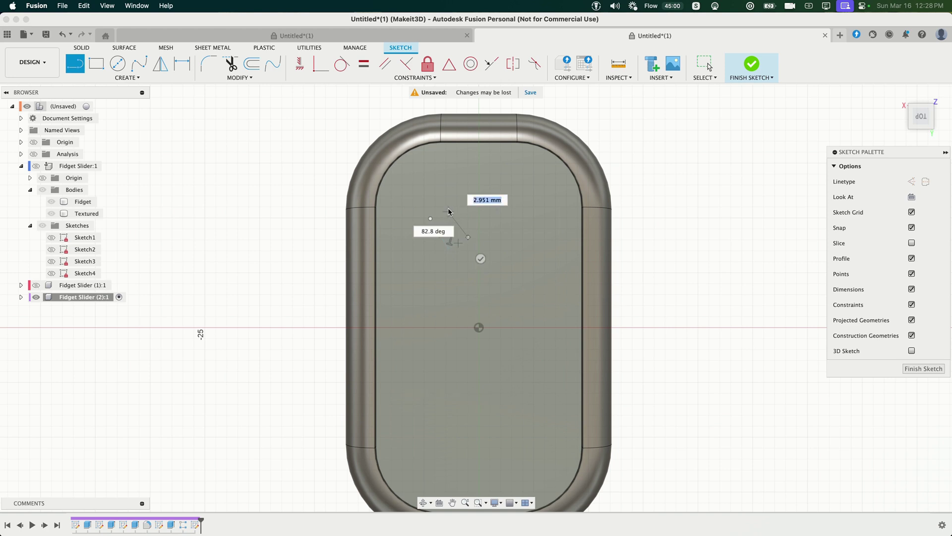
pyautogui.click(448, 208)
pyautogui.click(430, 218)
pyautogui.scroll(2, 386, 205)
# Step: Make the outline's opposite sides parallel with Parallel constraints and shift the whole outline slightly down
pyautogui.click(385, 63)
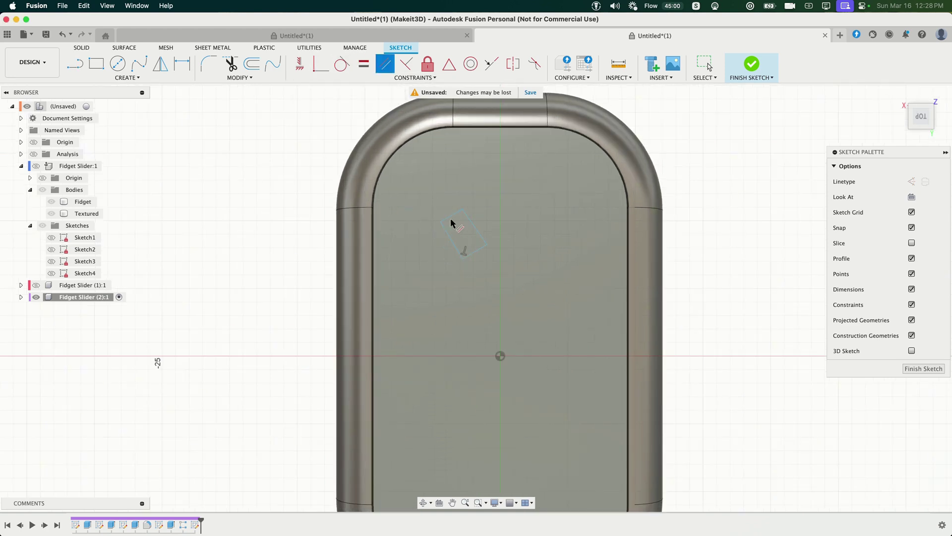
pyautogui.click(452, 221)
pyautogui.click(452, 217)
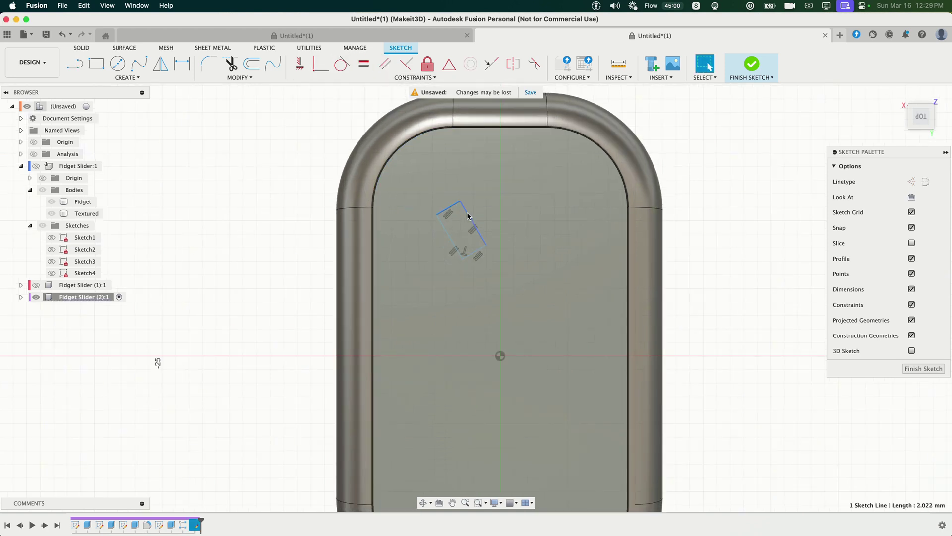
pyautogui.doubleClick(467, 216)
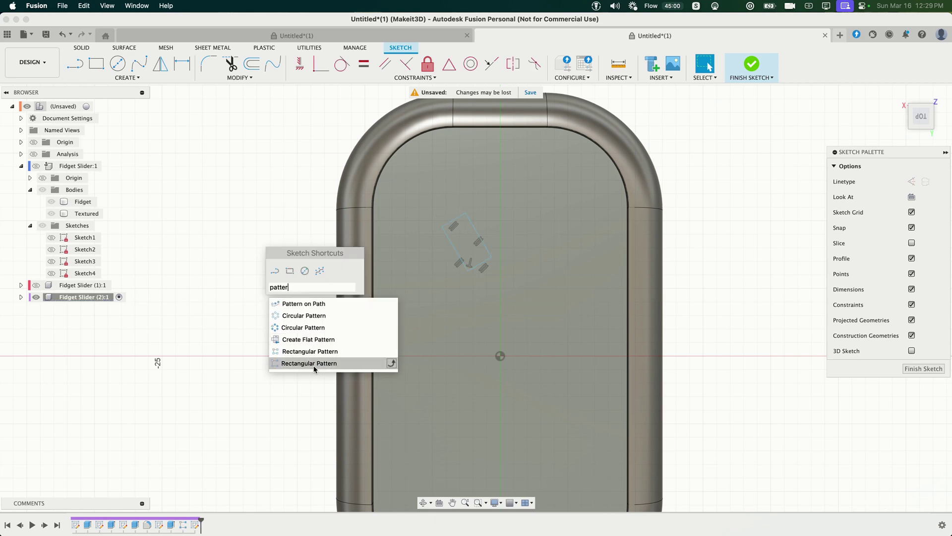
# Step: Pattern the tilted rectangle rectangularly by extent: quantity 2 over -4 mm sideways and quantity 4 over -18 mm along the slider
pyautogui.click(314, 367)
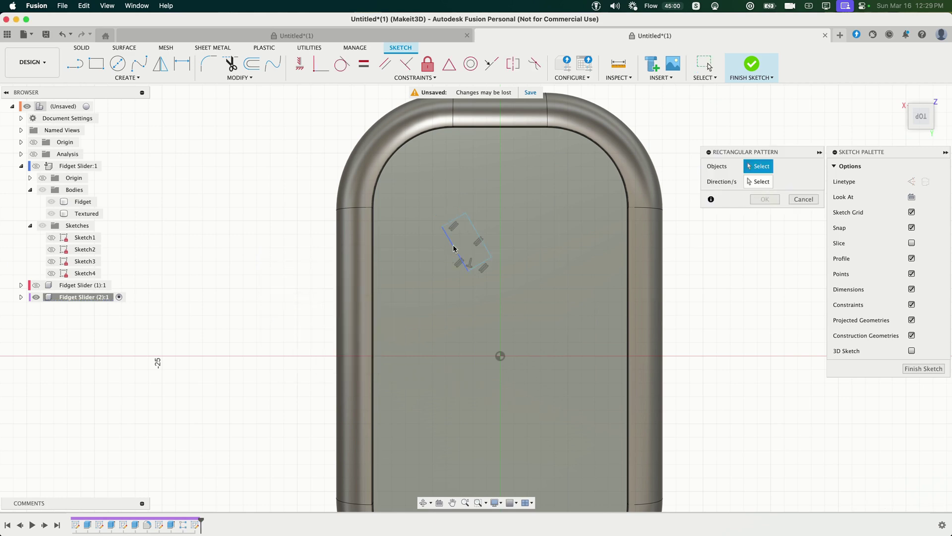
pyautogui.doubleClick(453, 248)
pyautogui.scroll(-2, 450, 237)
pyautogui.moveTo(555, 248); pyautogui.dragTo(378, 243)
pyautogui.moveTo(450, 232); pyautogui.dragTo(451, 481)
pyautogui.click(765, 322)
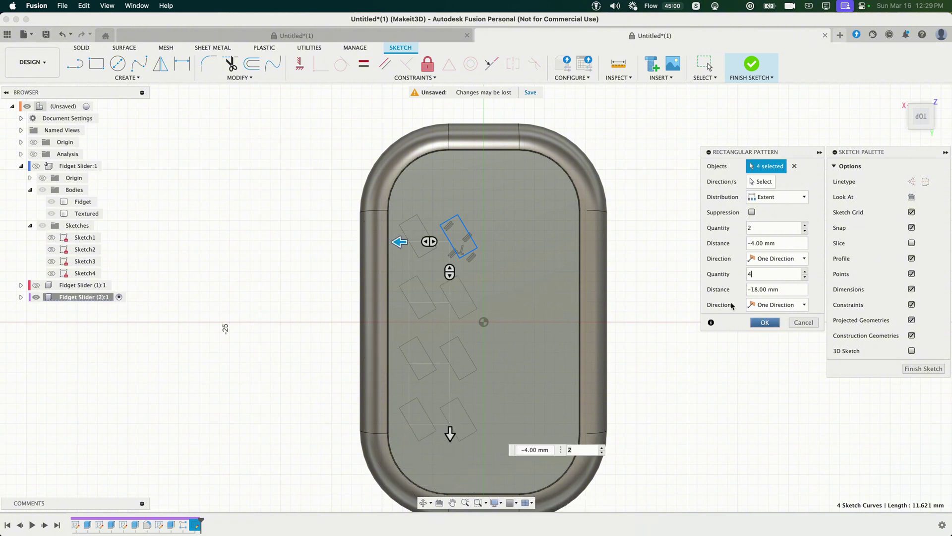
# Step: Extrude all eight patterned rectangle profiles upward from the insert's face as raised blocks
pyautogui.keyDown('shift'); pyautogui.moveTo(600, 302); pyautogui.dragTo(516, 269, button='middle'); pyautogui.keyUp('shift')
pyautogui.scroll(3, 516, 269)
pyautogui.click(556, 227)
pyautogui.click(499, 208)
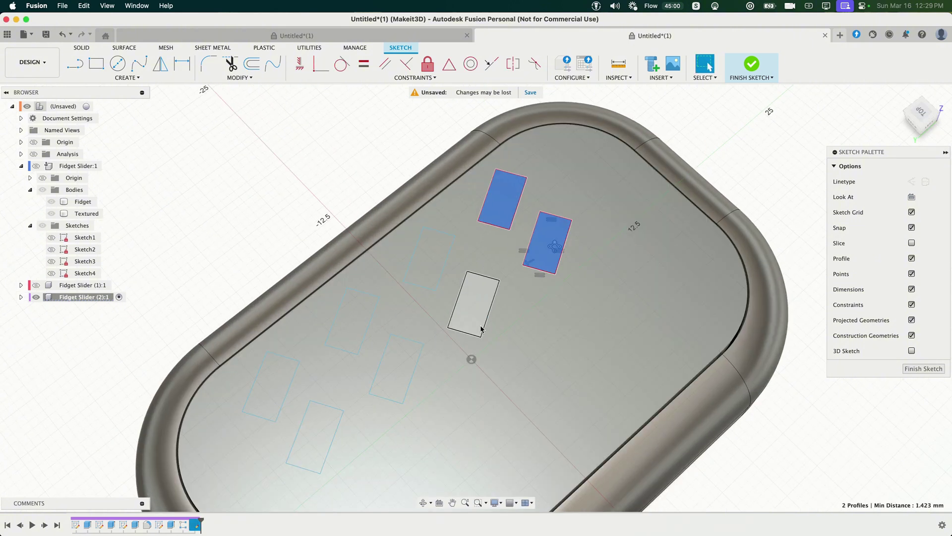
pyautogui.click(480, 326)
pyautogui.click(437, 273)
pyautogui.click(391, 389)
pyautogui.click(354, 318)
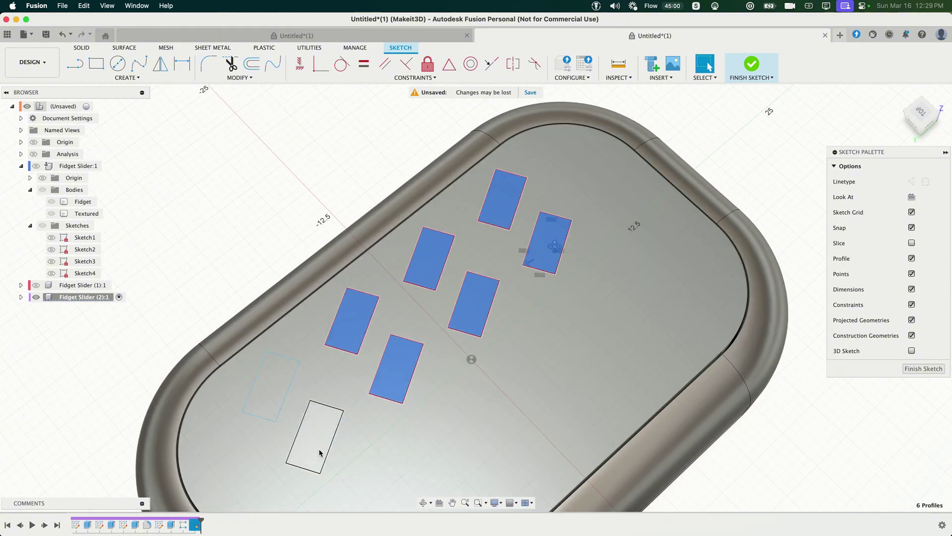
pyautogui.click(316, 439)
pyautogui.click(275, 384)
pyautogui.press('e')
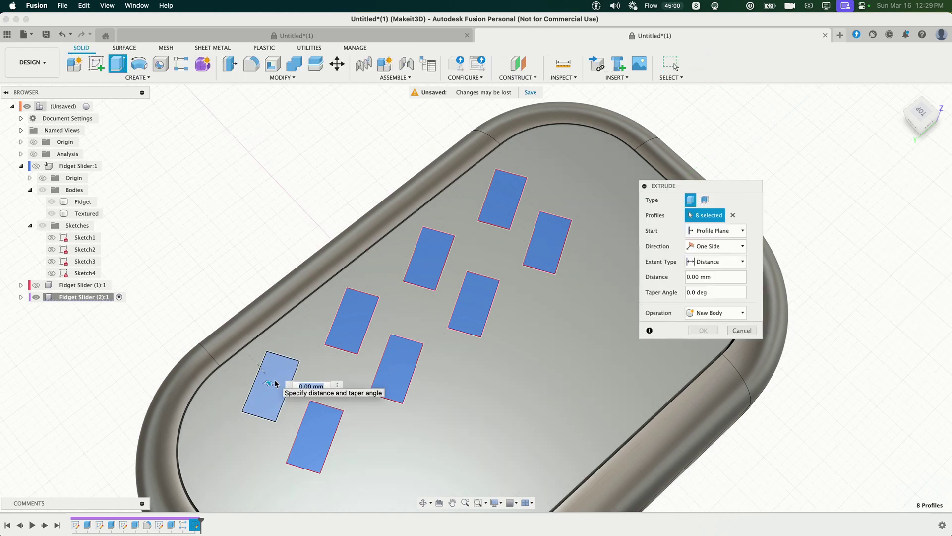
pyautogui.press('Return')
# Step: Mirror the eight raised blocks across the slider's lengthwise centre plane onto the other half of the insert
pyautogui.write('smirr')
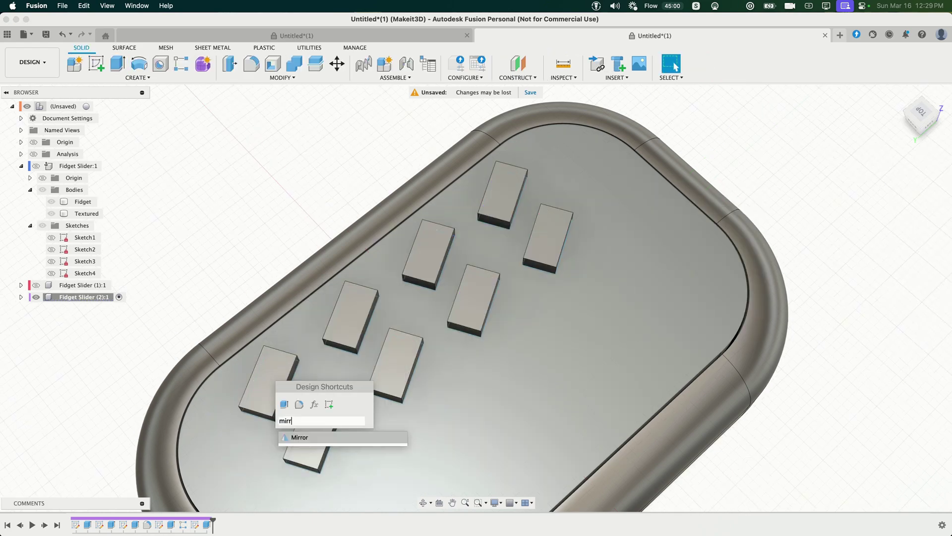
pyautogui.press('Down')
pyautogui.press('Return')
pyautogui.scroll(-3, 333, 273)
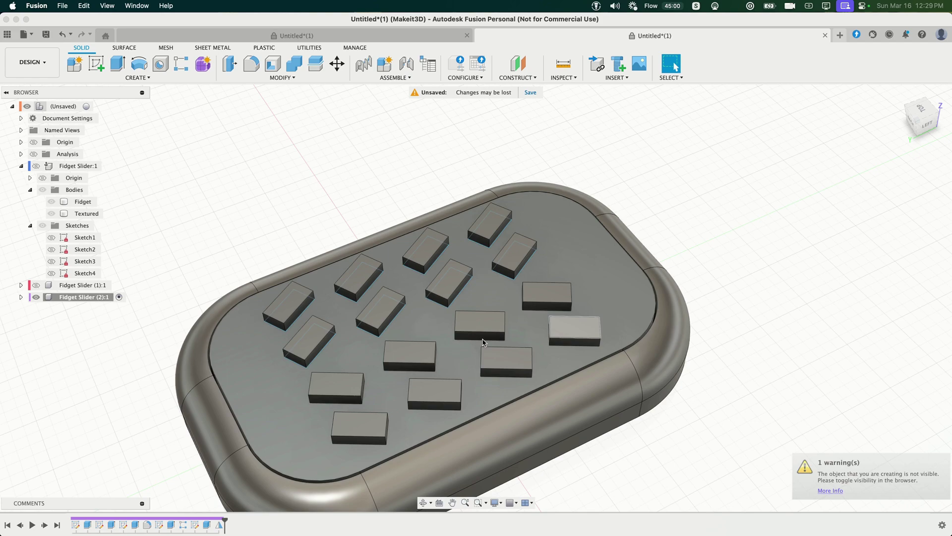
# Step: Hide the sketches of the Fidget Slider (2) component
pyautogui.keyDown('shift'); pyautogui.moveTo(482, 342); pyautogui.dragTo(418, 361, button='middle'); pyautogui.keyUp('shift')
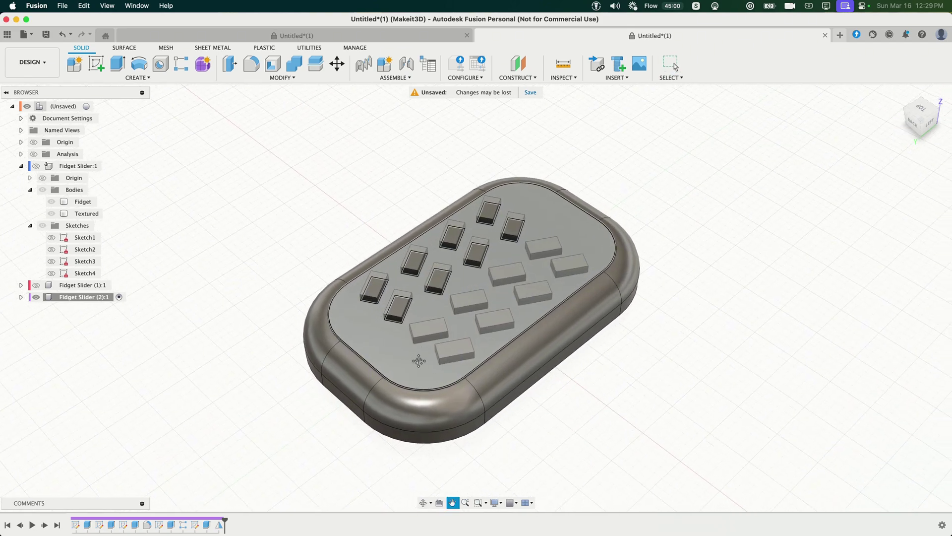
pyautogui.click(21, 298)
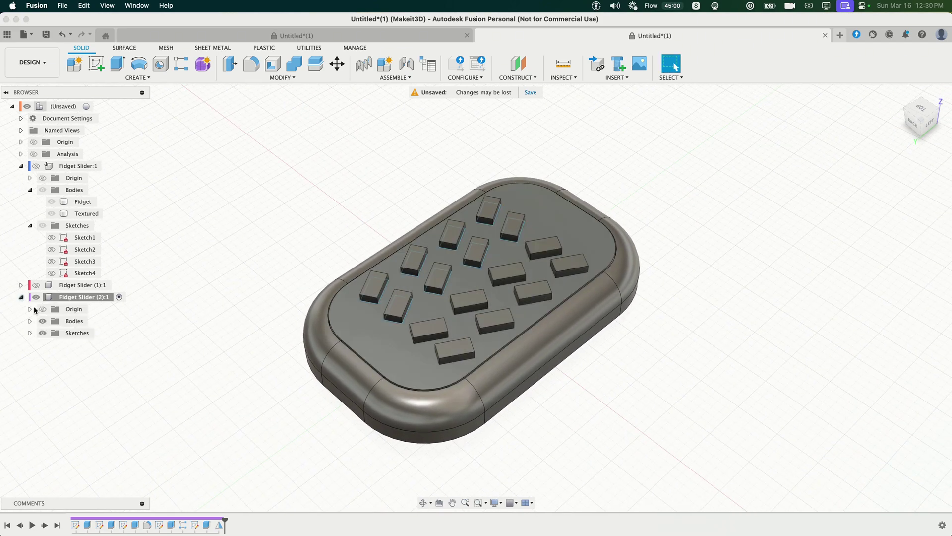
pyautogui.click(41, 333)
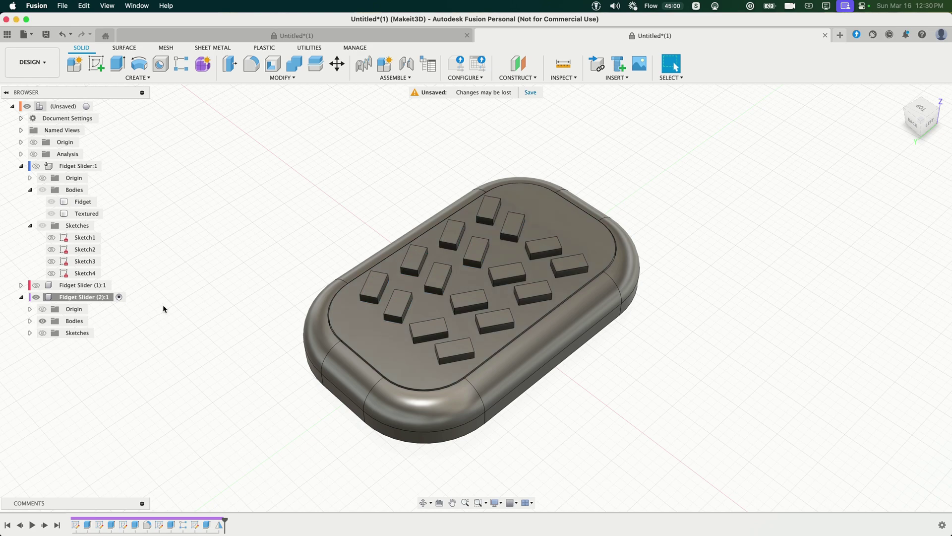
# Step: Show the barred and original sliders and move the components so all three lie side by side, with the plain one in the middle
pyautogui.click(35, 285)
pyautogui.click(87, 297)
pyautogui.press('m')
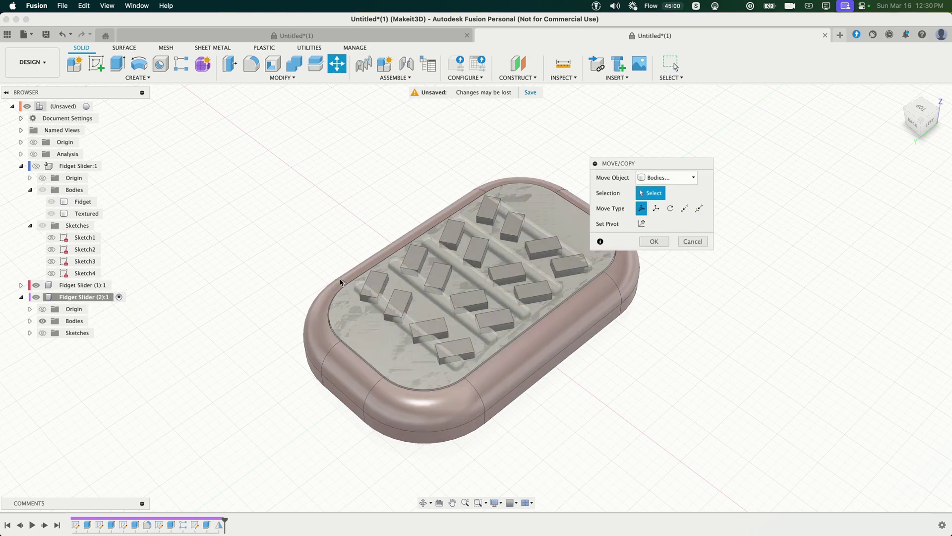
pyautogui.click(689, 178)
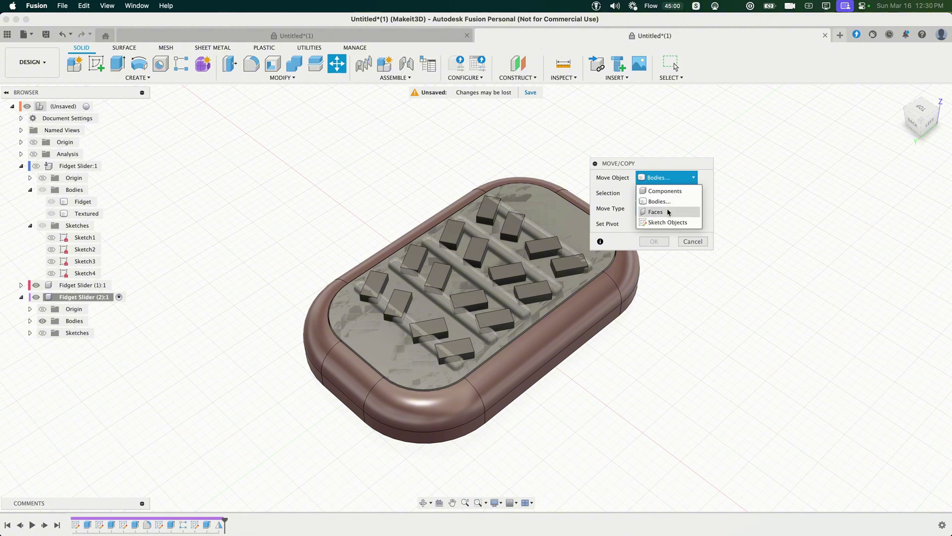
pyautogui.click(654, 189)
pyautogui.click(84, 285)
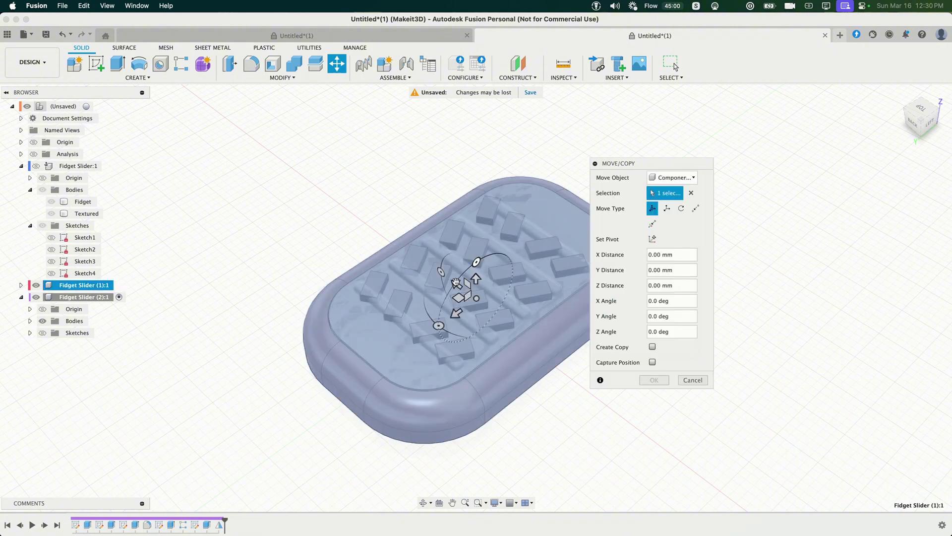
pyautogui.moveTo(476, 262); pyautogui.dragTo(315, 209)
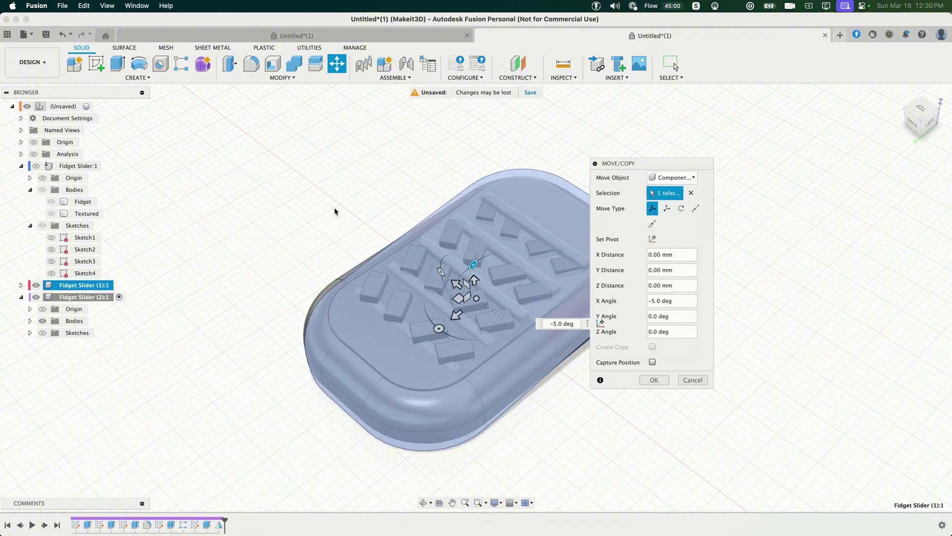
pyautogui.press('m')
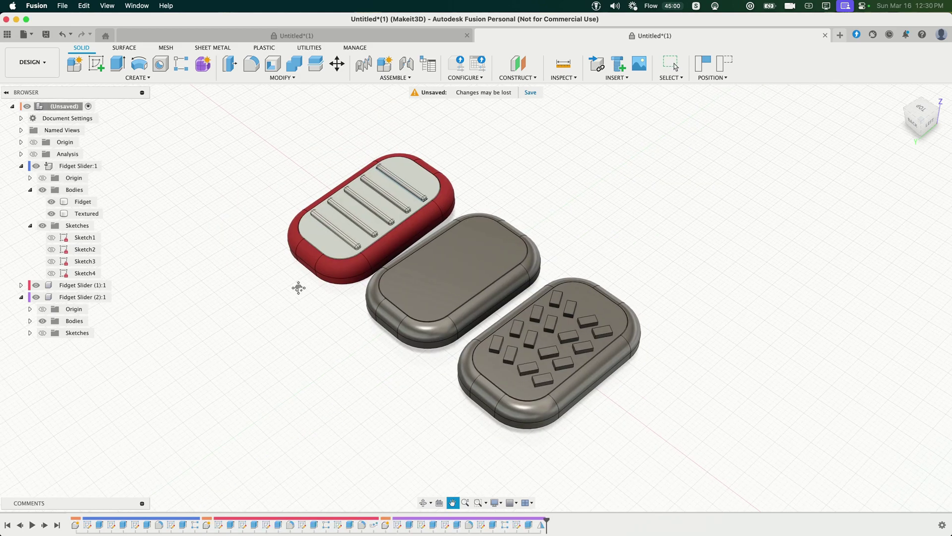
# Step: Switch to BambuStudio, where the fidget slider print plates are open
pyautogui.moveTo(312, 315)
pyautogui.keyDown('shift'); pyautogui.mouseDown(button='middle')
pyautogui.moveTo(309, 273)
pyautogui.moveTo(316, 313)
pyautogui.mouseUp(button='middle'); pyautogui.keyUp('shift')
pyautogui.press('super+Tab')
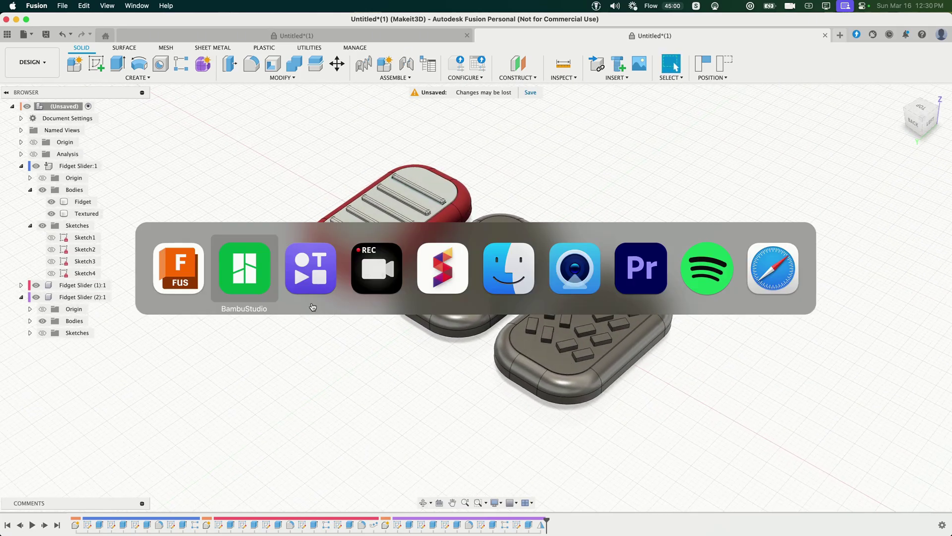
pyautogui.click(252, 285)
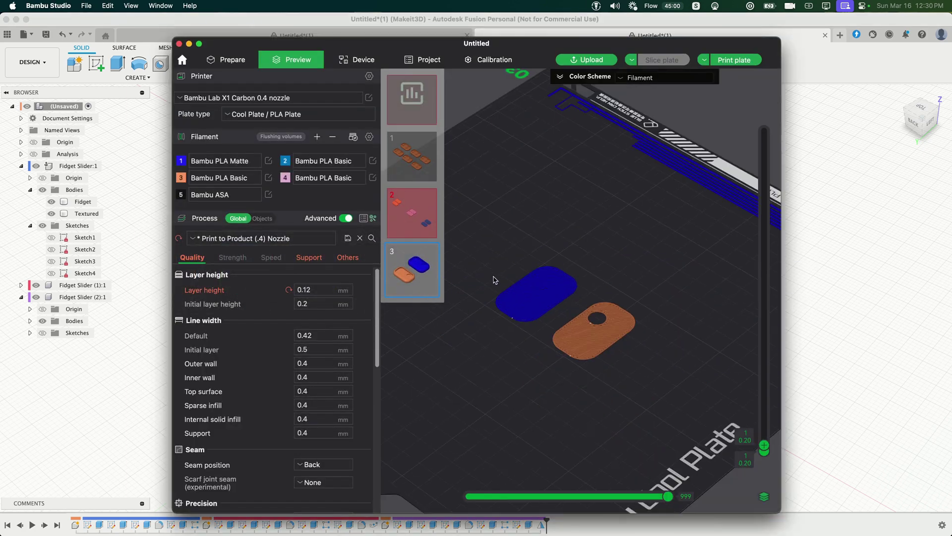